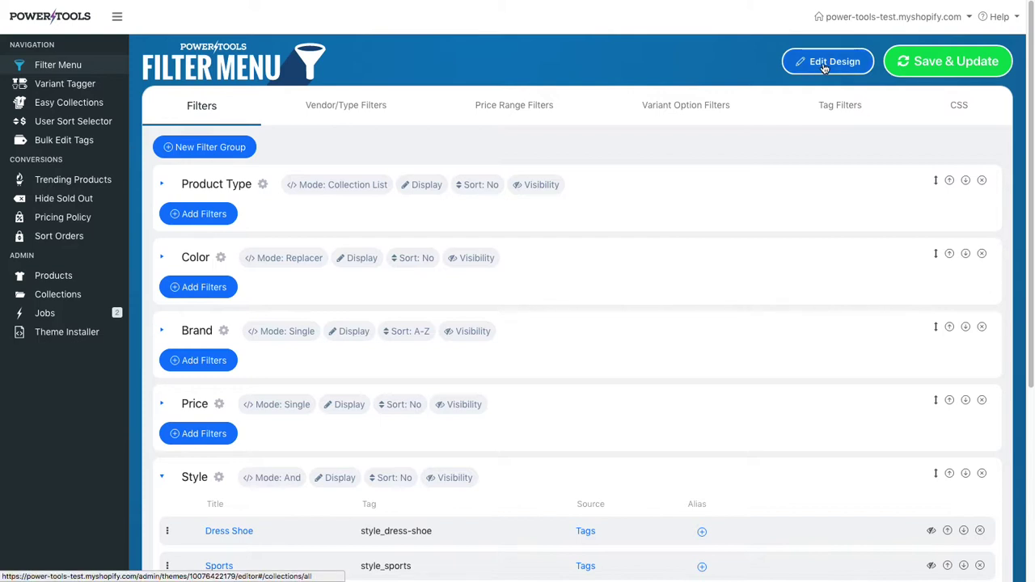
# Launch the Shopify theme editor from the Filter Menu app's Edit Design option.
pyautogui.click(824, 65)
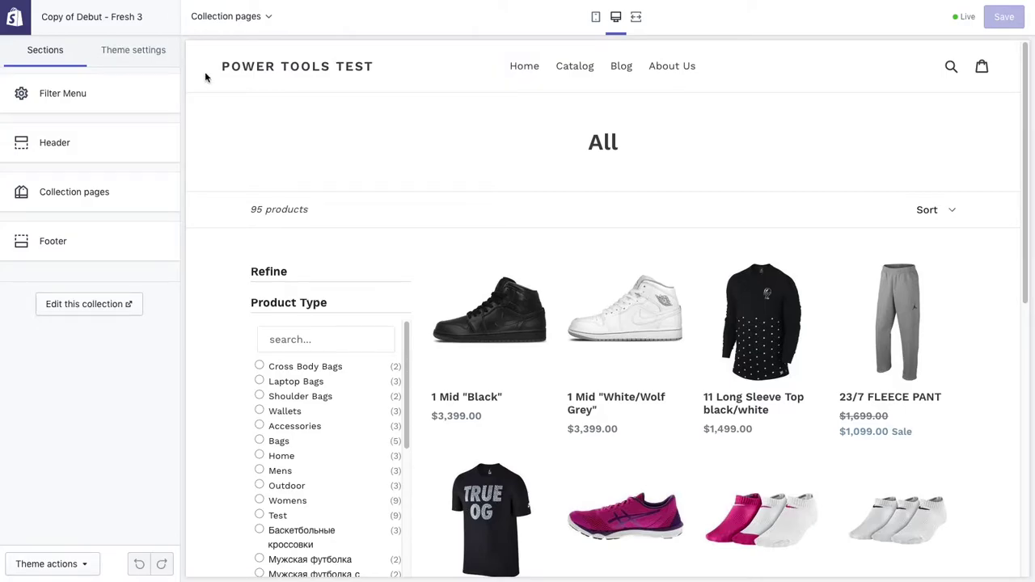
# Add a new Color Swatch content block to the Filter Menu section.
pyautogui.scroll(-5, 236, 372)
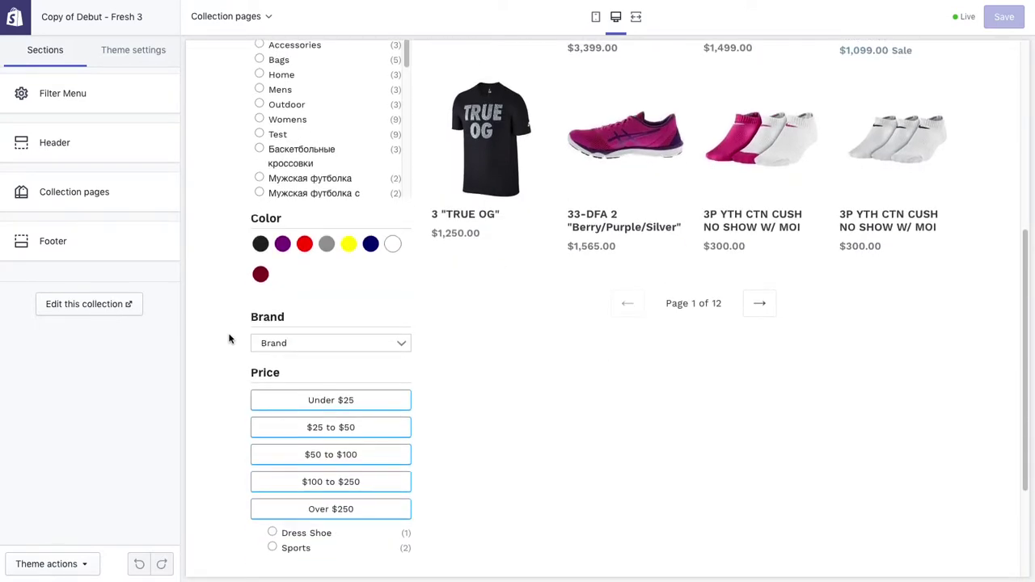
pyautogui.scroll(5, 229, 338)
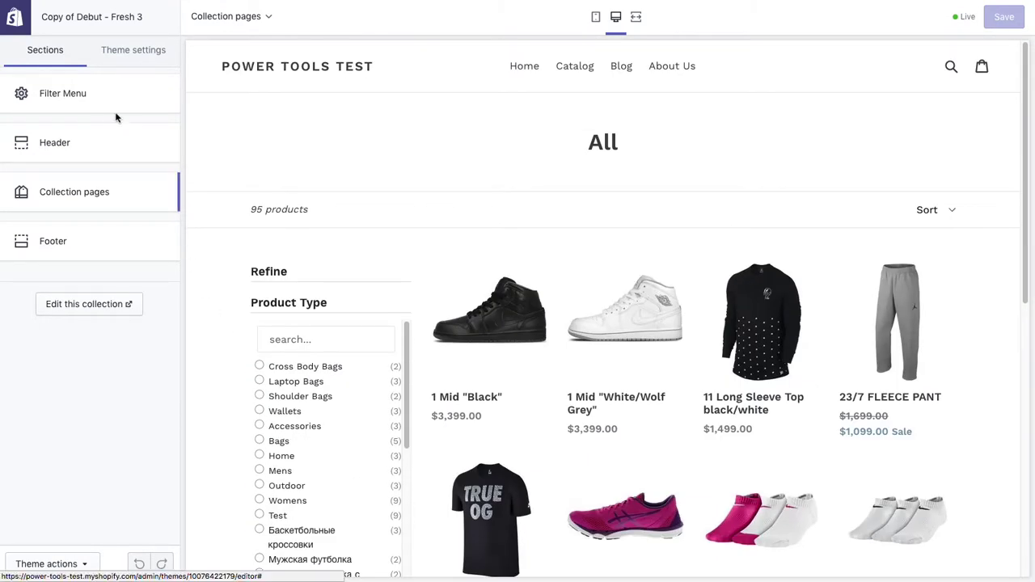
pyautogui.click(67, 99)
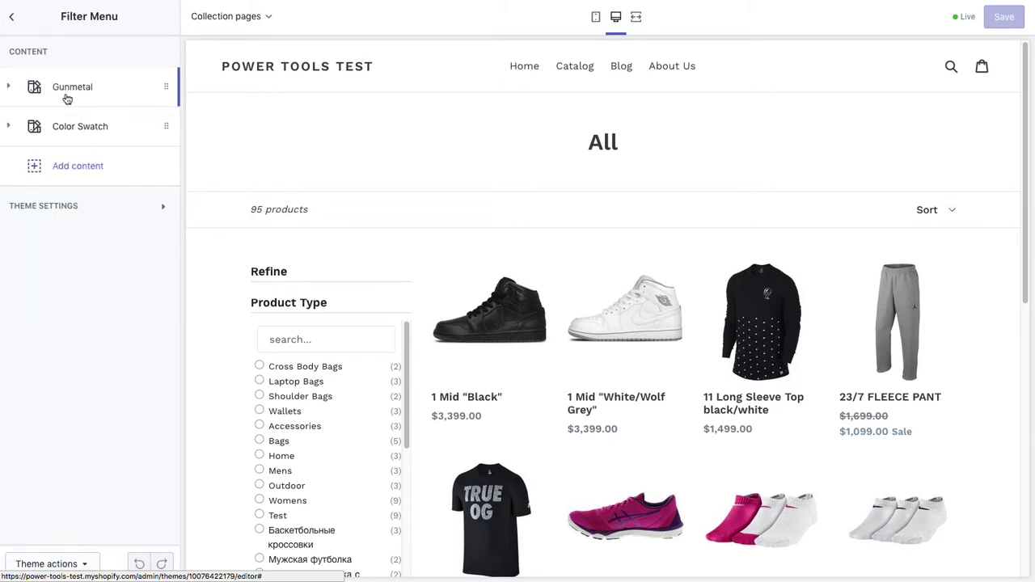
pyautogui.scroll(-5, 252, 363)
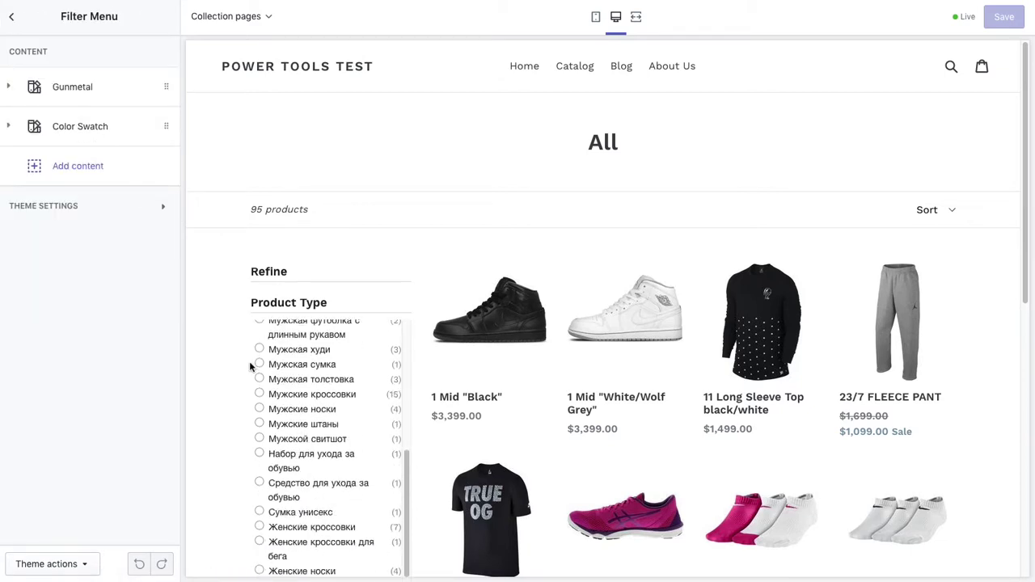
pyautogui.scroll(-3, 238, 404)
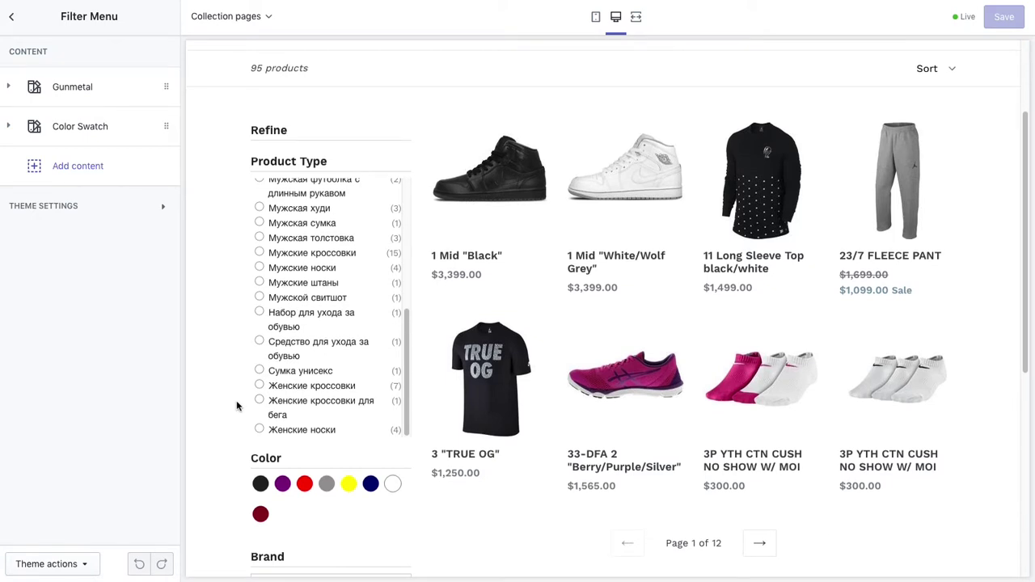
pyautogui.scroll(-1, 237, 406)
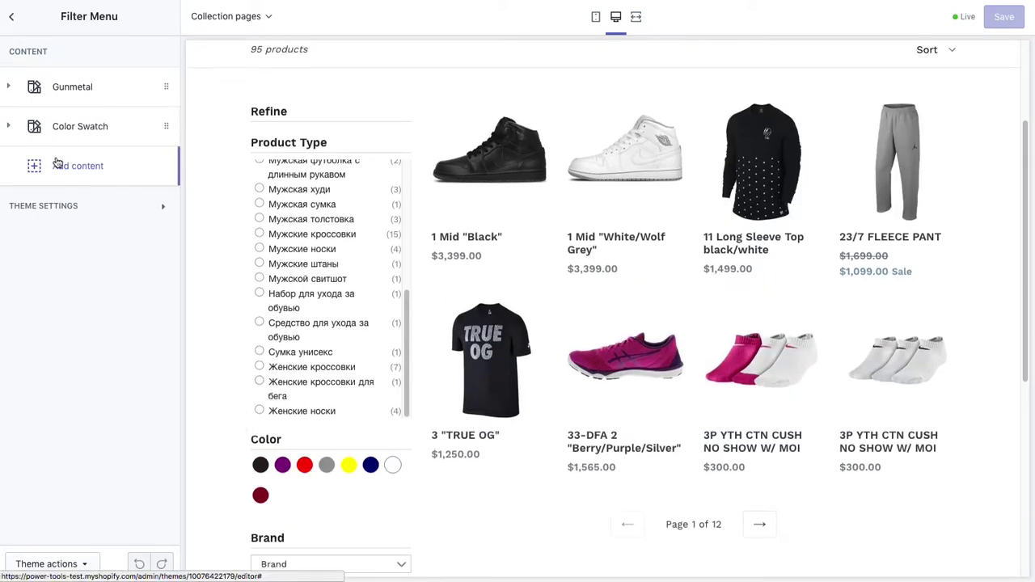
pyautogui.click(77, 178)
# Link the new swatch to the Navy Blue collection.
pyautogui.click(55, 209)
pyautogui.click(87, 252)
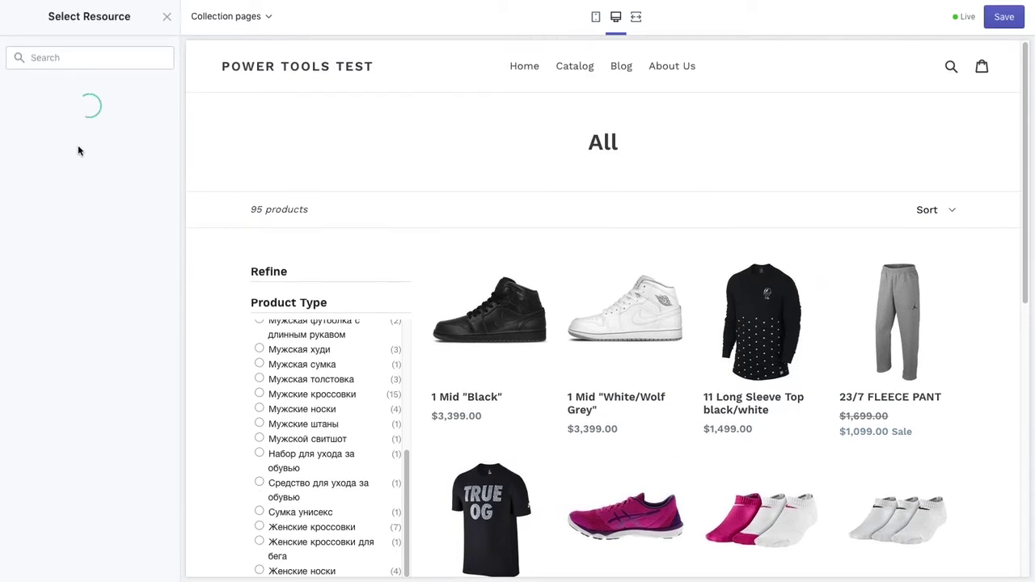
pyautogui.write('navy')
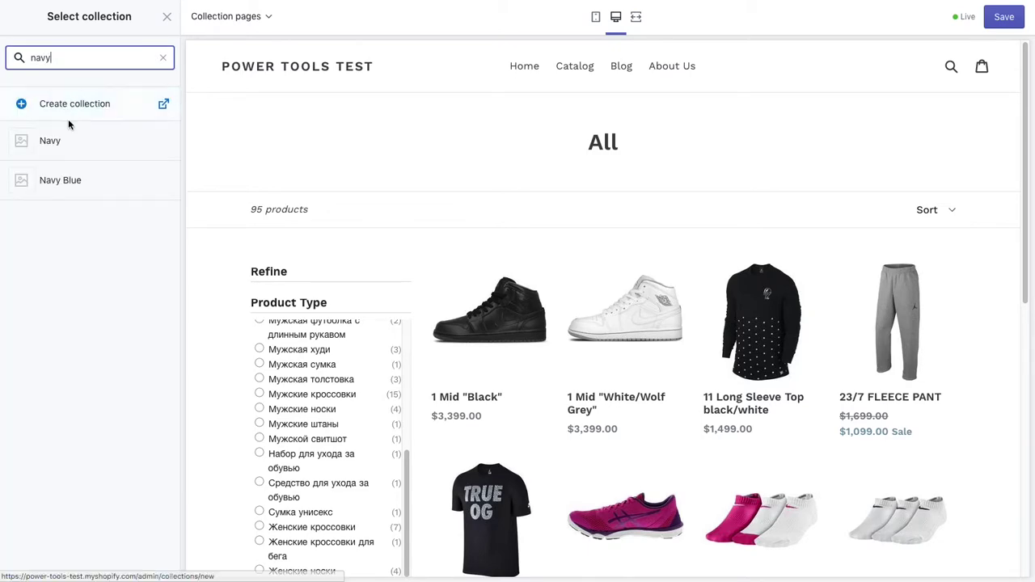
pyautogui.click(65, 183)
pyautogui.click(147, 563)
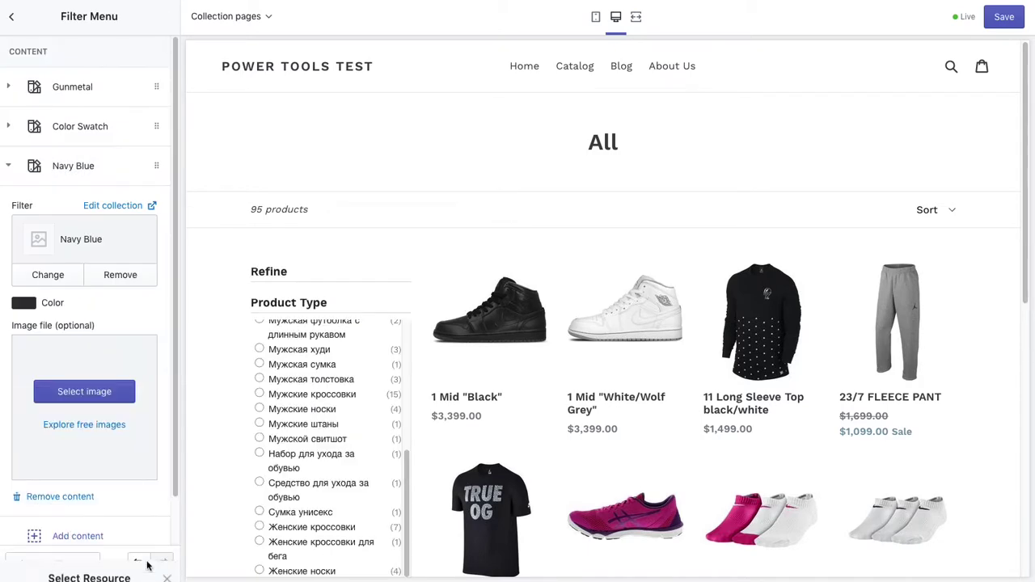
# Set the swatch colour to blue #1253a7.
pyautogui.scroll(-3, 231, 445)
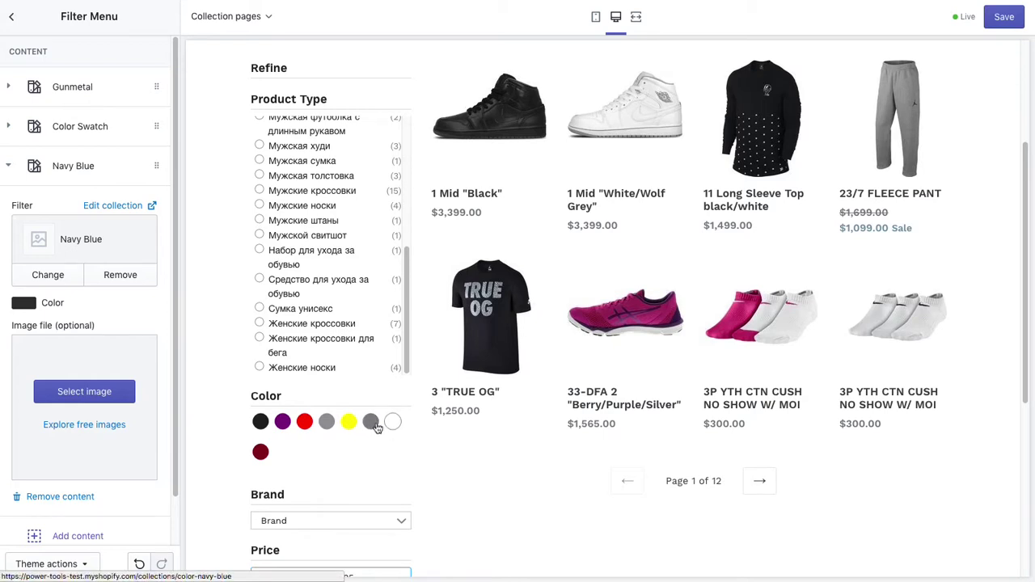
pyautogui.click(20, 304)
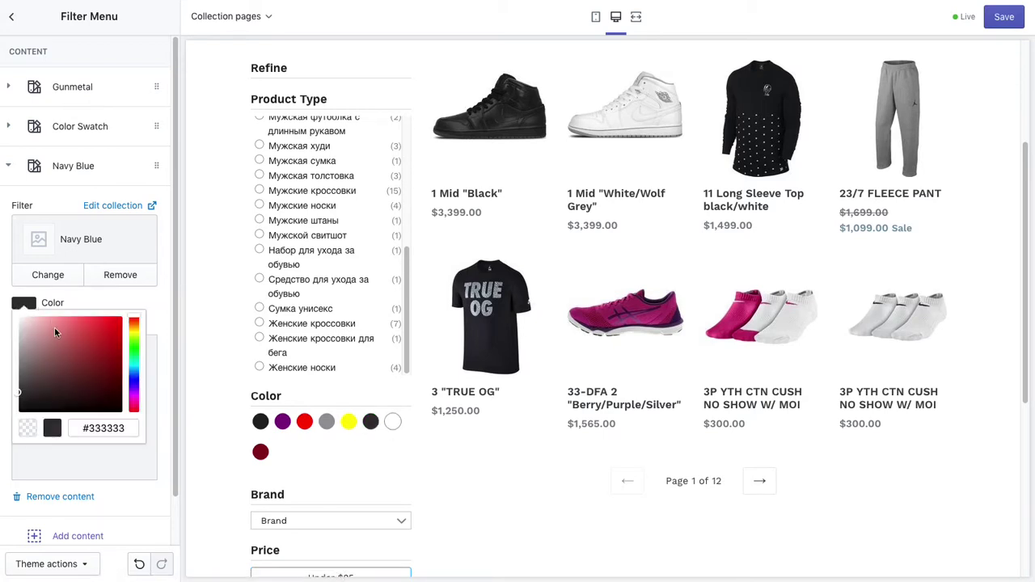
pyautogui.click(137, 377)
pyautogui.moveTo(103, 365); pyautogui.dragTo(110, 347)
pyautogui.click(156, 313)
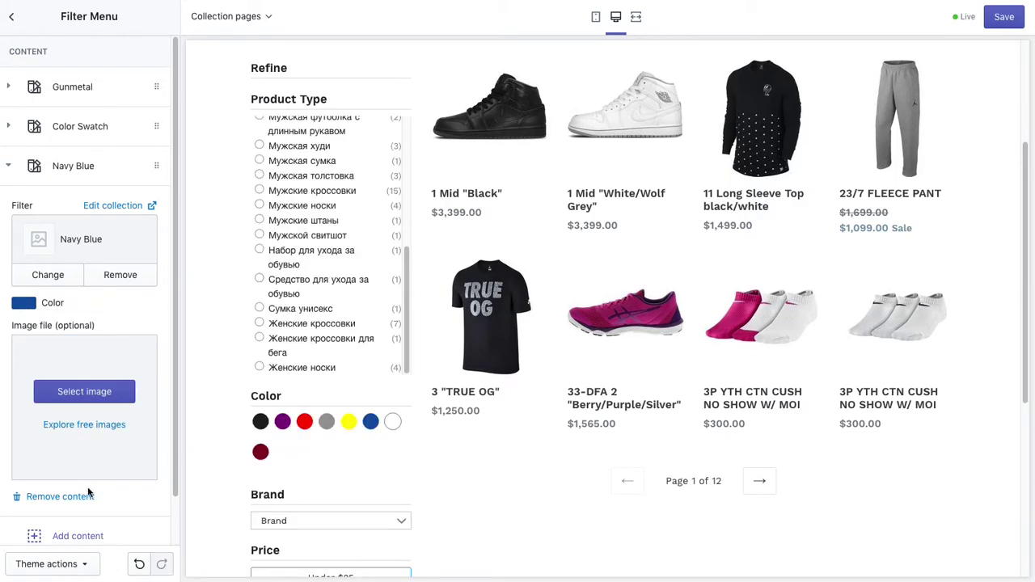
pyautogui.scroll(-1, 93, 486)
pyautogui.scroll(1, 113, 453)
# Open the Filter Menu theme settings and show the Red collection in the preview.
pyautogui.click(11, 16)
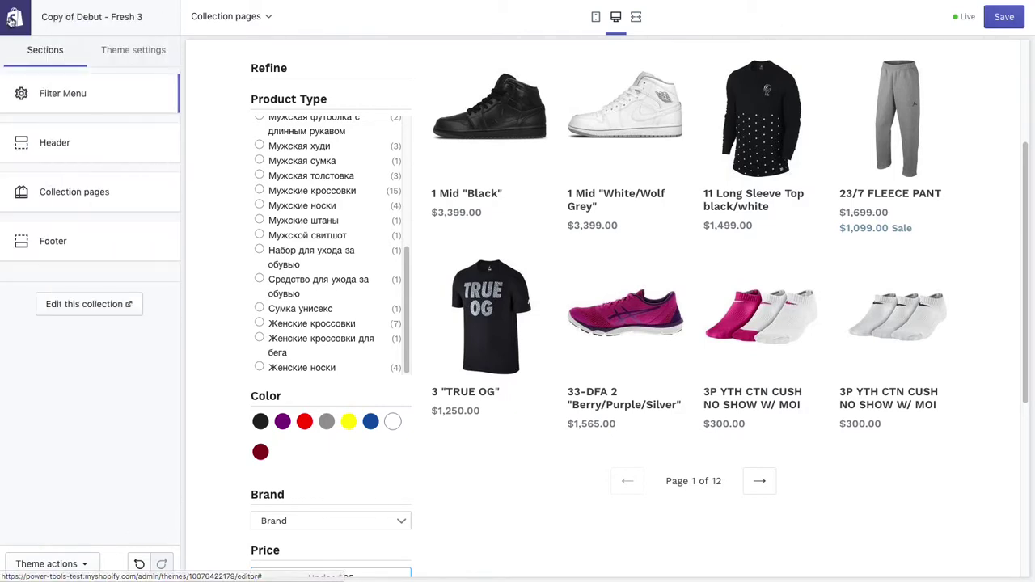
pyautogui.click(149, 50)
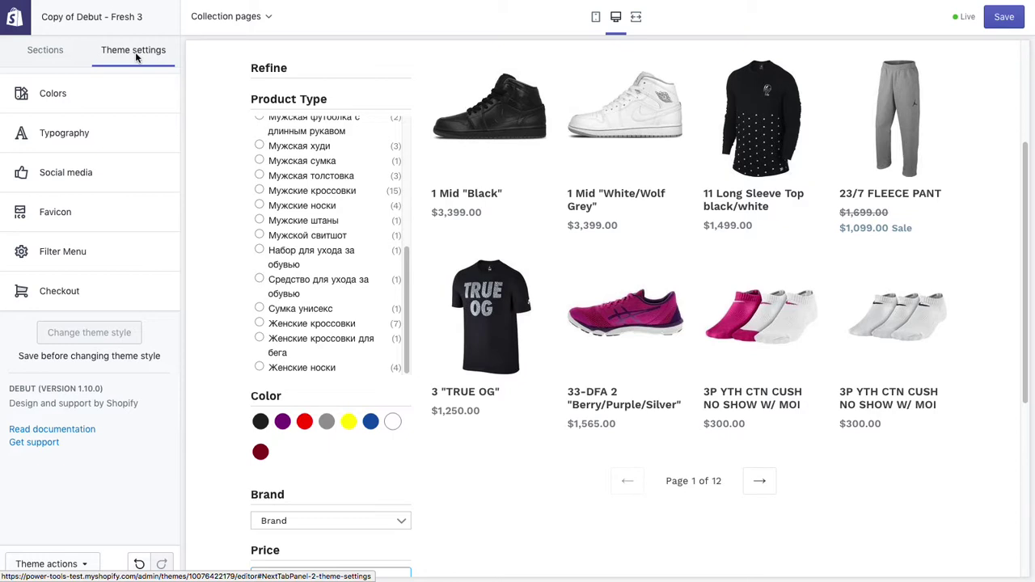
pyautogui.click(67, 253)
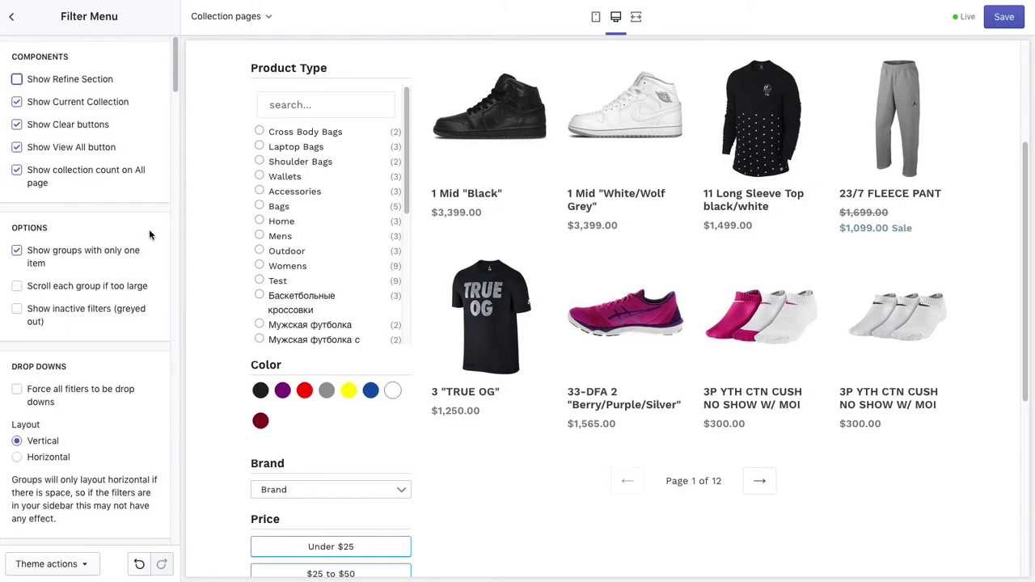
pyautogui.click(304, 391)
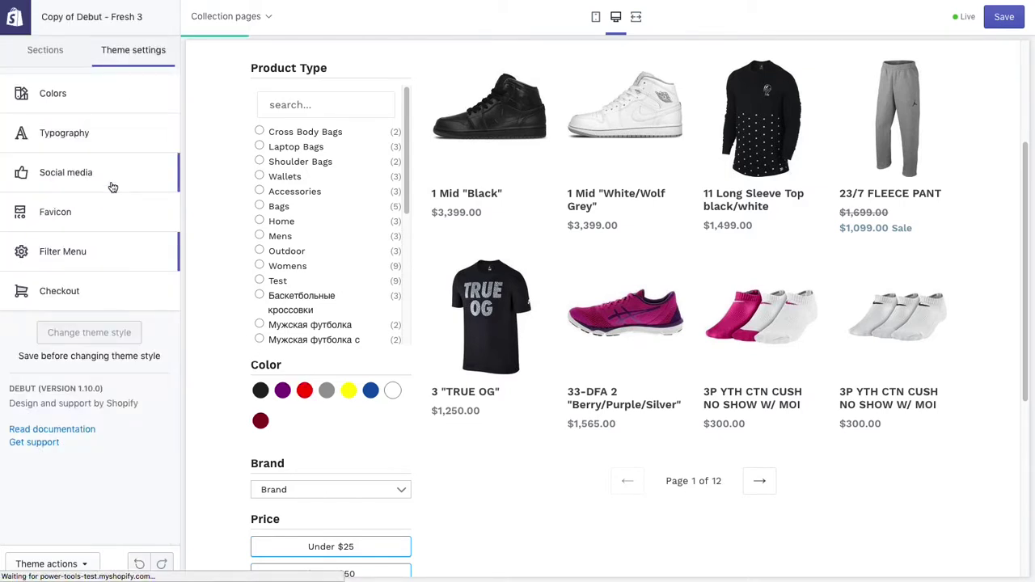
# Turn off Show Clear buttons in the Filter Menu settings.
pyautogui.click(59, 255)
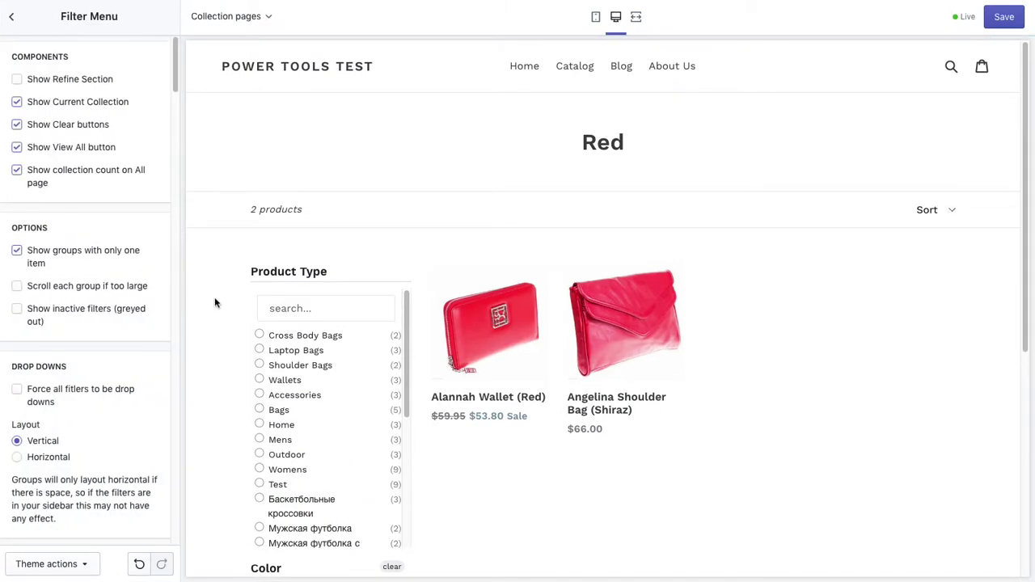
pyautogui.scroll(-3, 219, 299)
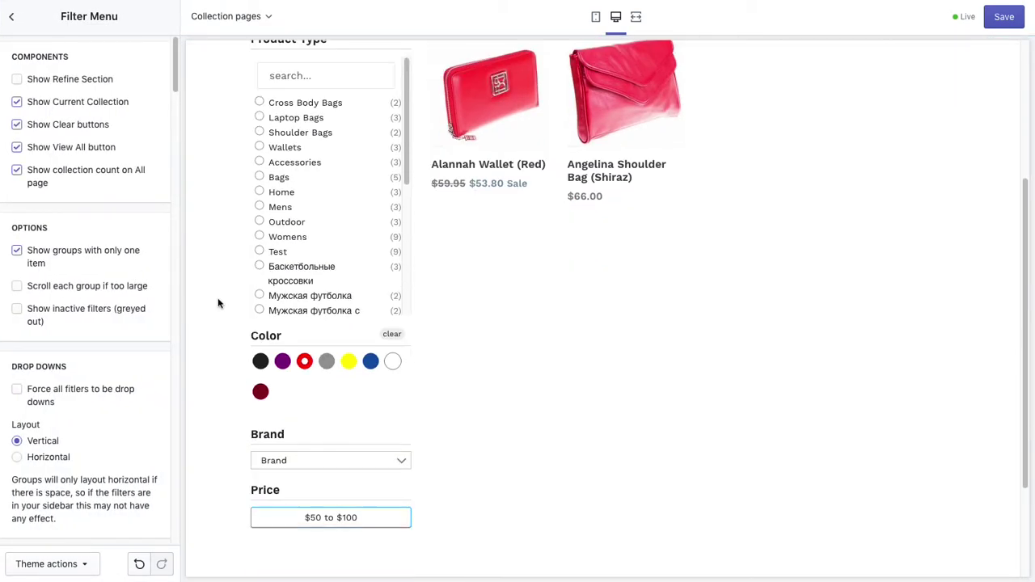
pyautogui.click(73, 128)
# Re-enable Show Clear buttons and Scroll each group if too large, leaving inactive filters hidden.
pyautogui.click(54, 127)
pyautogui.click(40, 288)
pyautogui.click(19, 312)
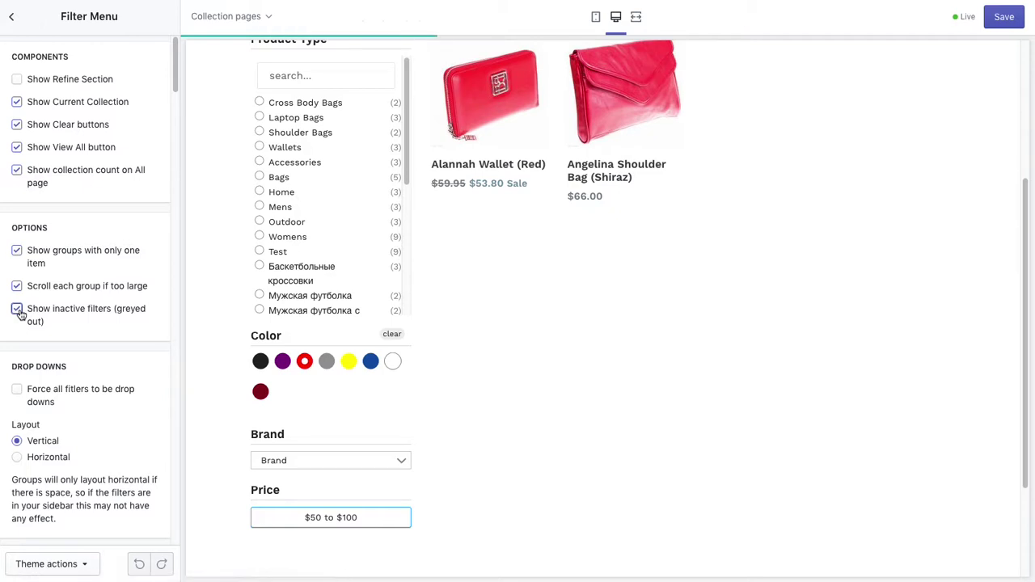
pyautogui.scroll(-2, 218, 309)
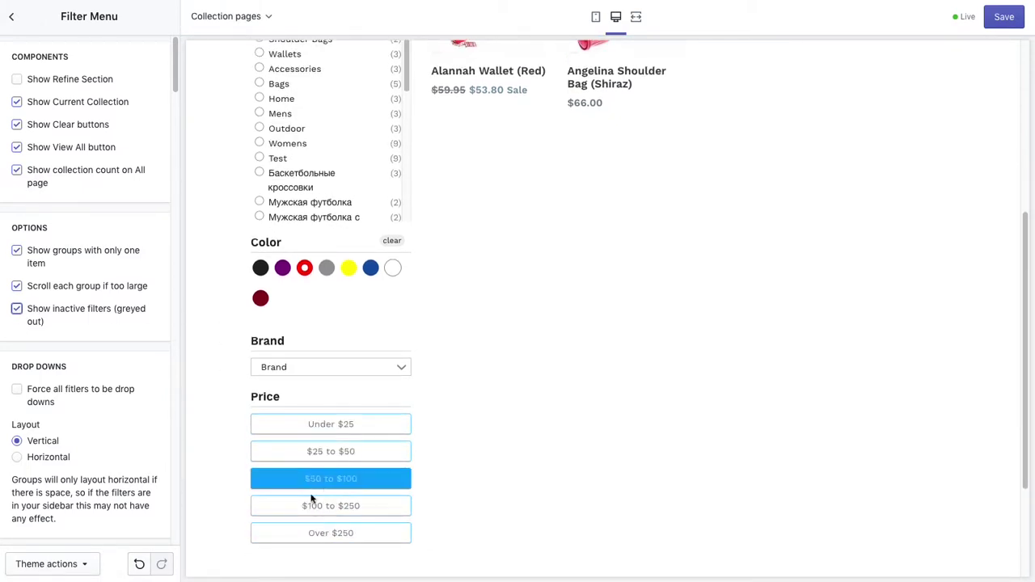
pyautogui.click(18, 311)
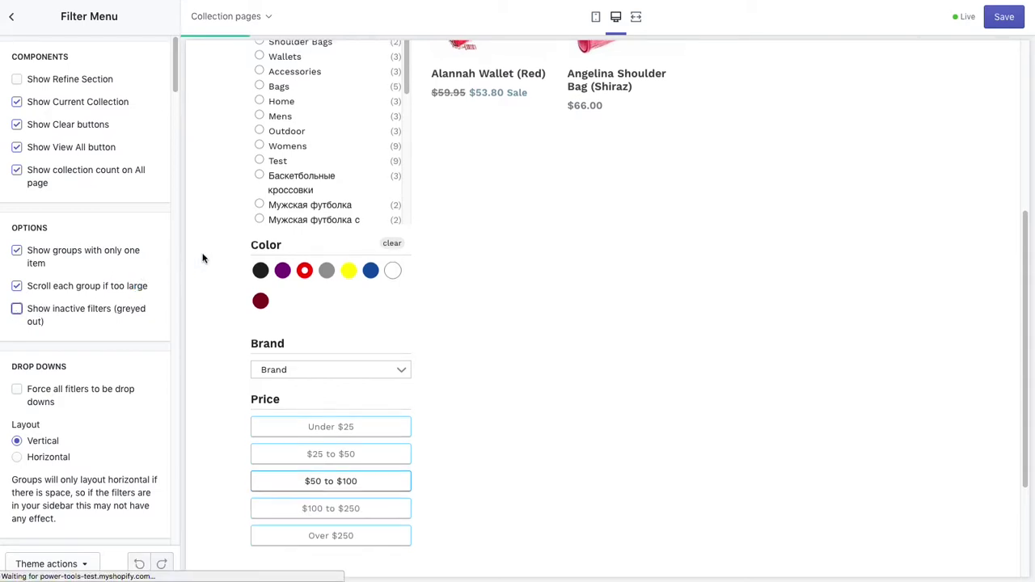
# Force all filters to be drop-downs and change the Top of menu text from Refine to FILTER.
pyautogui.click(17, 390)
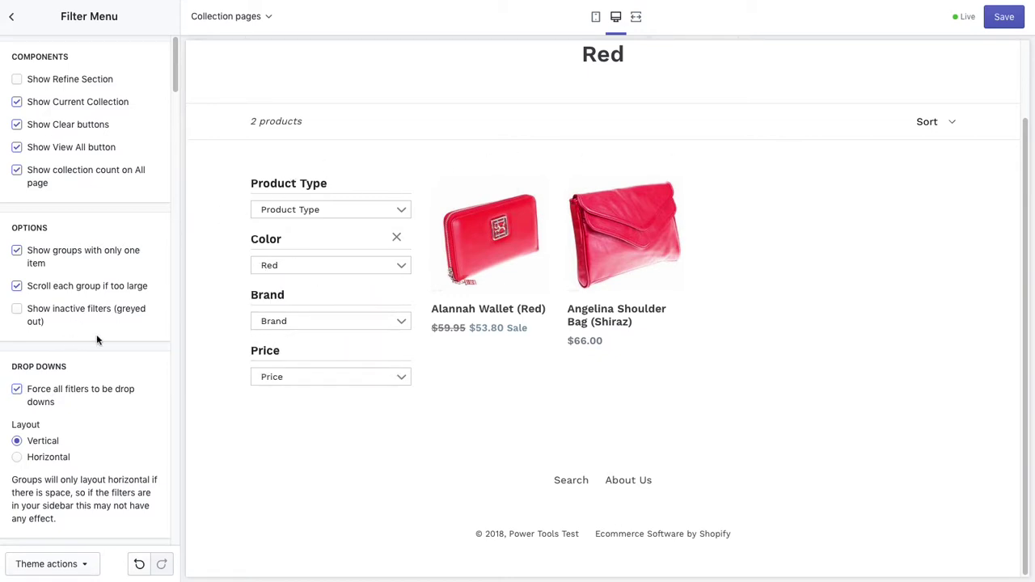
pyautogui.scroll(-5, 85, 393)
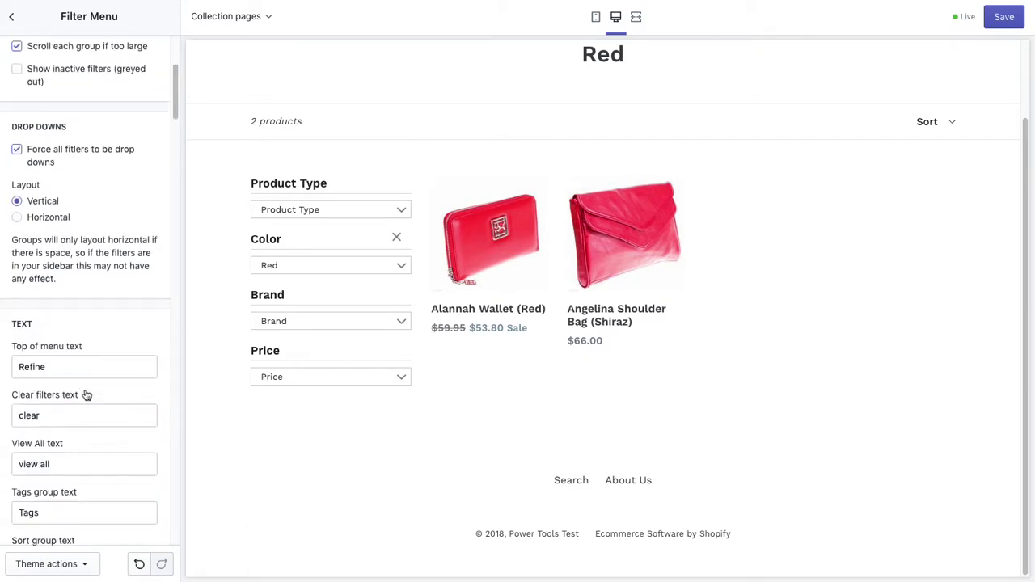
pyautogui.scroll(-3, 97, 355)
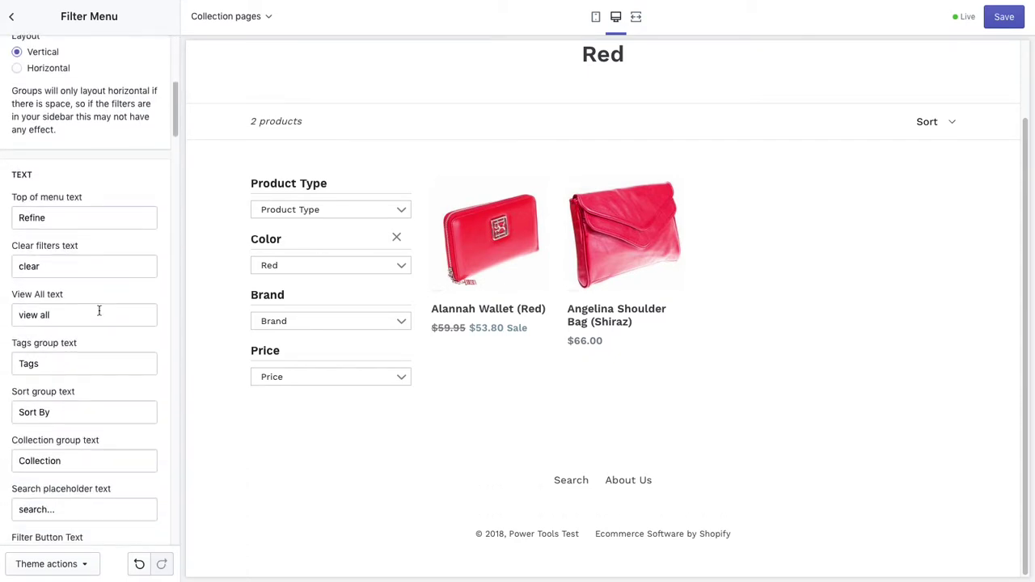
pyautogui.scroll(-1, 93, 279)
pyautogui.scroll(8, 106, 250)
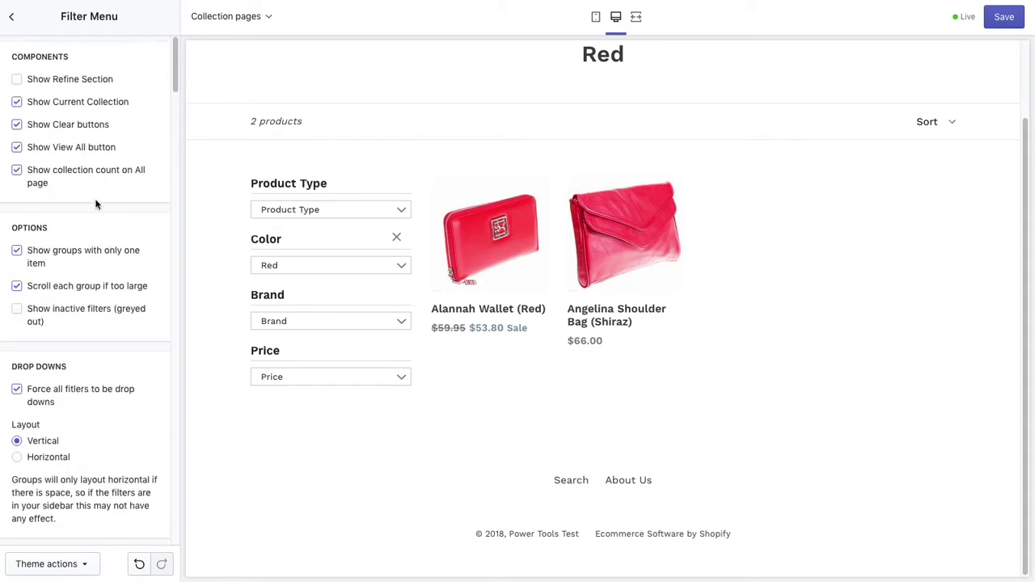
pyautogui.scroll(-6, 89, 409)
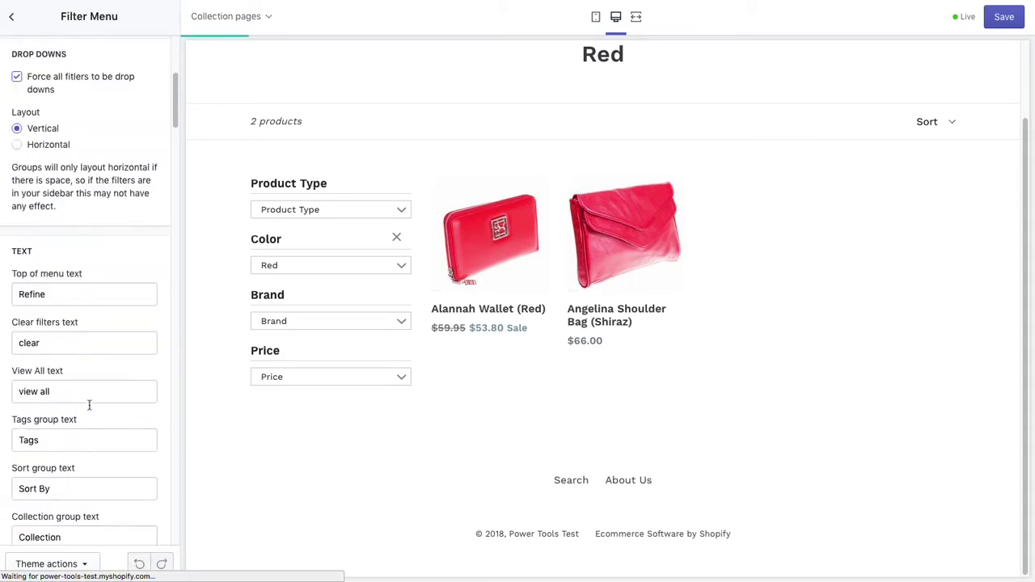
pyautogui.doubleClick(63, 293)
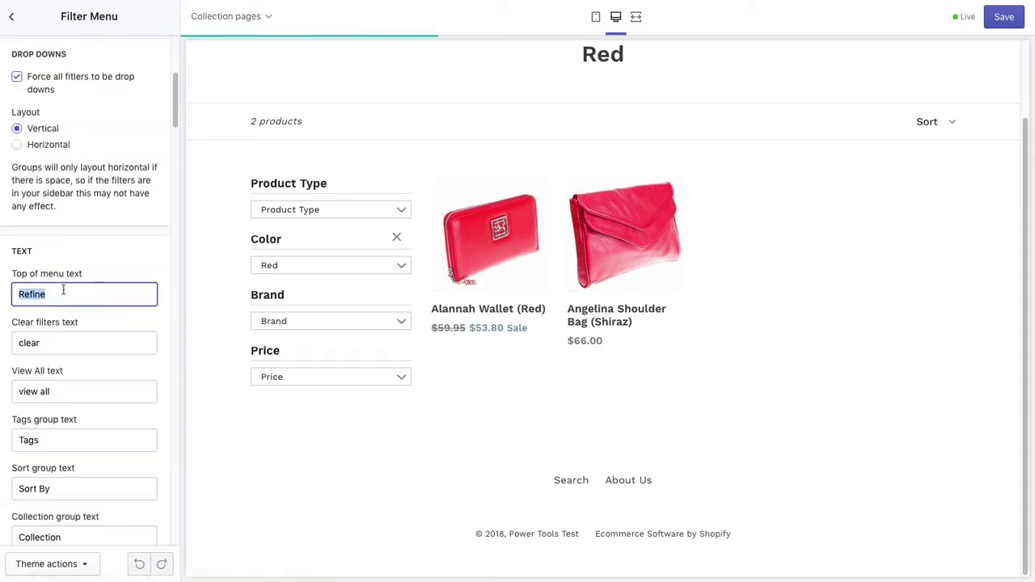
pyautogui.write('Filte')
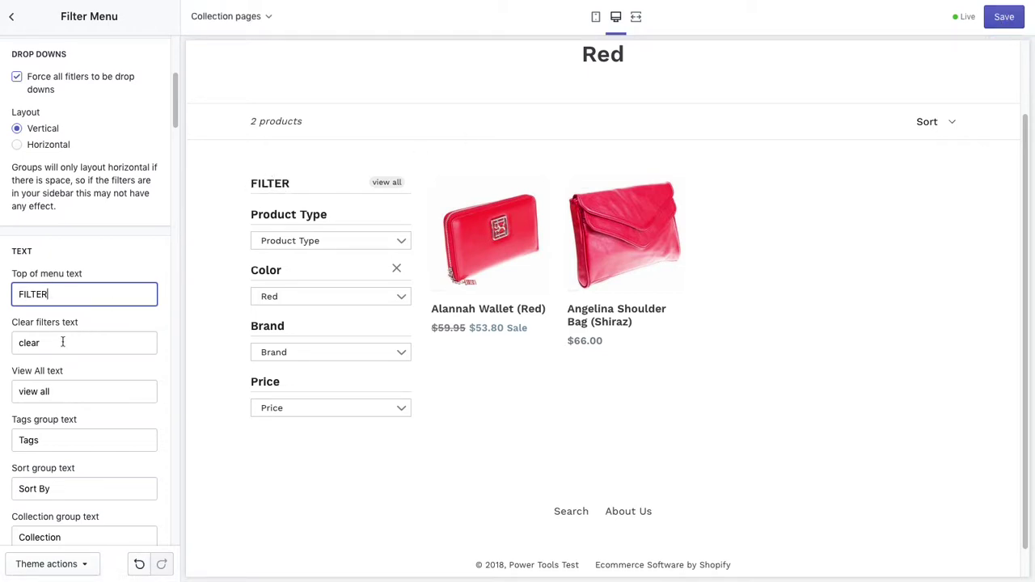
# Turn off Force all filters to be drop downs.
pyautogui.scroll(-2, 70, 364)
pyautogui.scroll(-5, 108, 345)
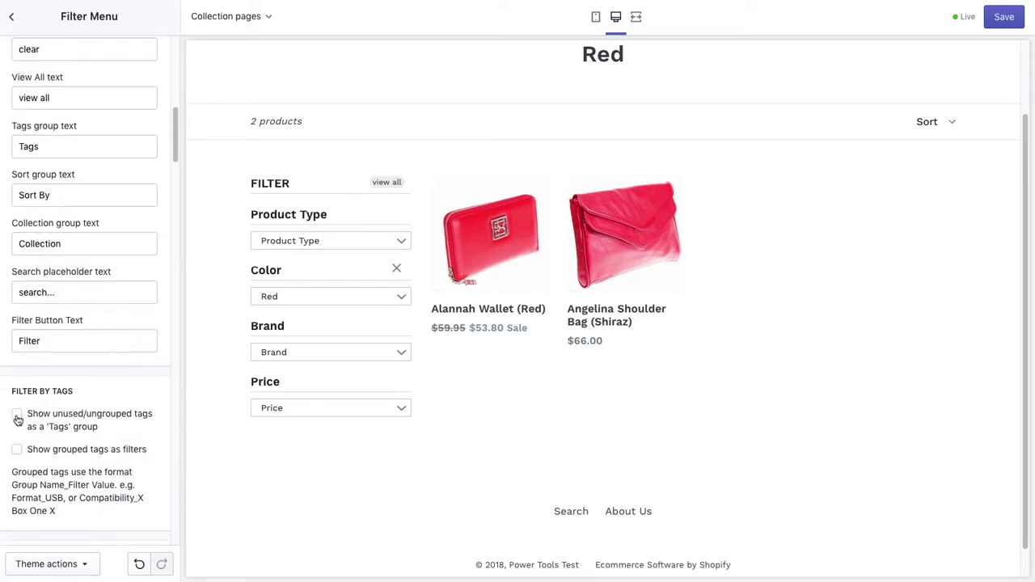
pyautogui.click(17, 415)
pyautogui.scroll(8, 77, 317)
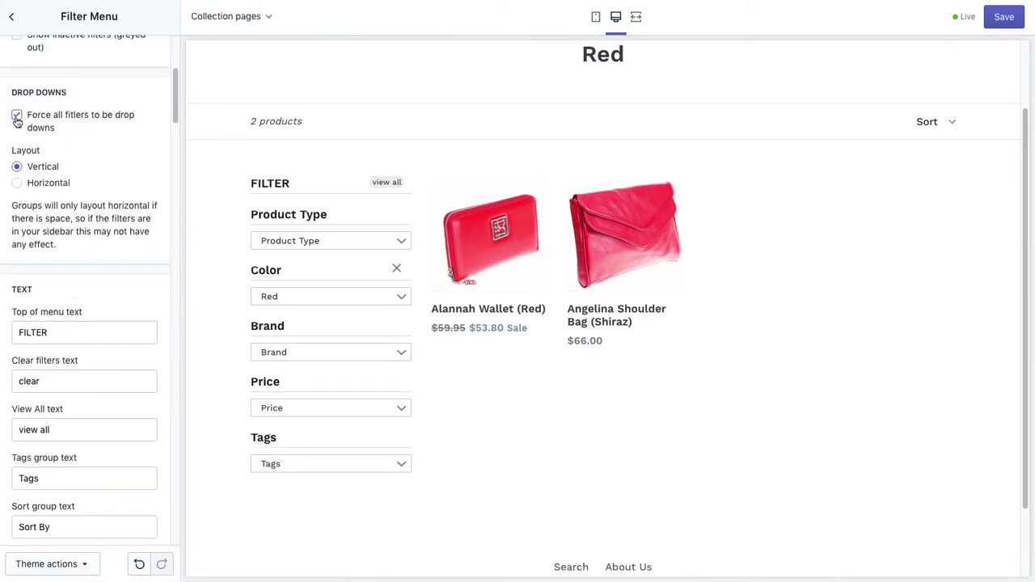
pyautogui.click(17, 118)
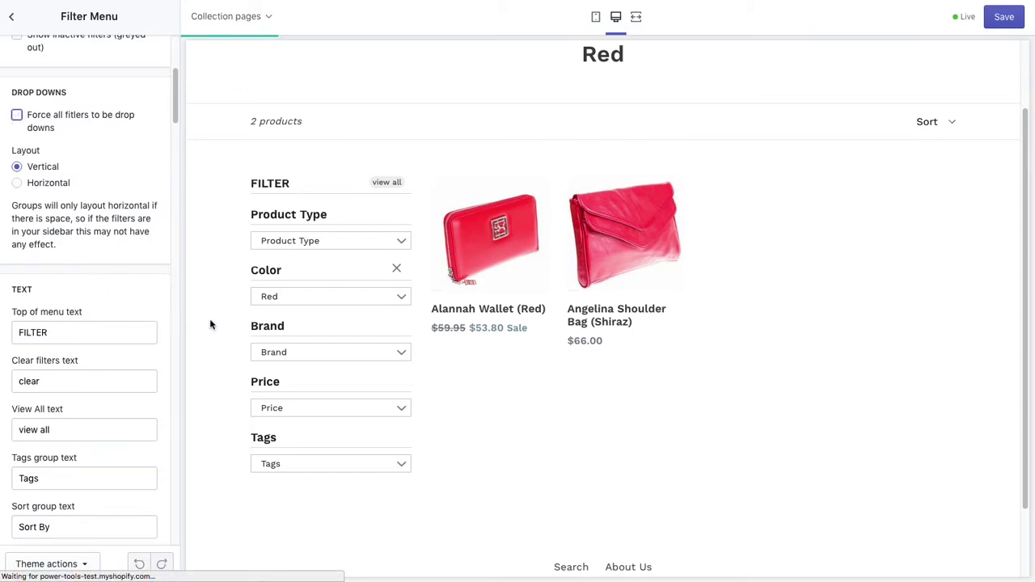
# Hide unused/ungrouped tags and show grouped tags as filters.
pyautogui.scroll(-5, 211, 324)
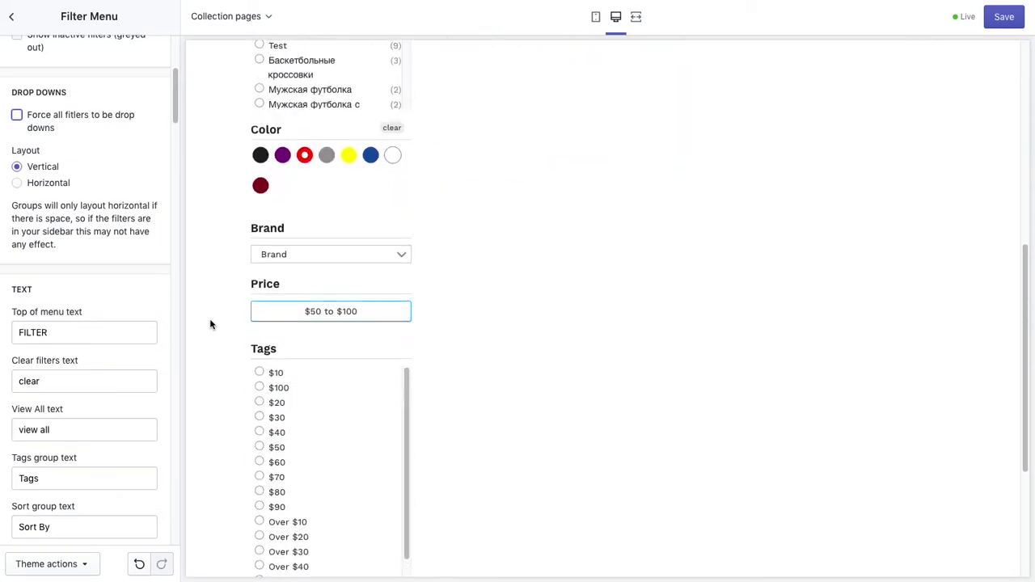
pyautogui.scroll(-2, 210, 324)
pyautogui.scroll(-1, 296, 236)
pyautogui.scroll(1, 296, 261)
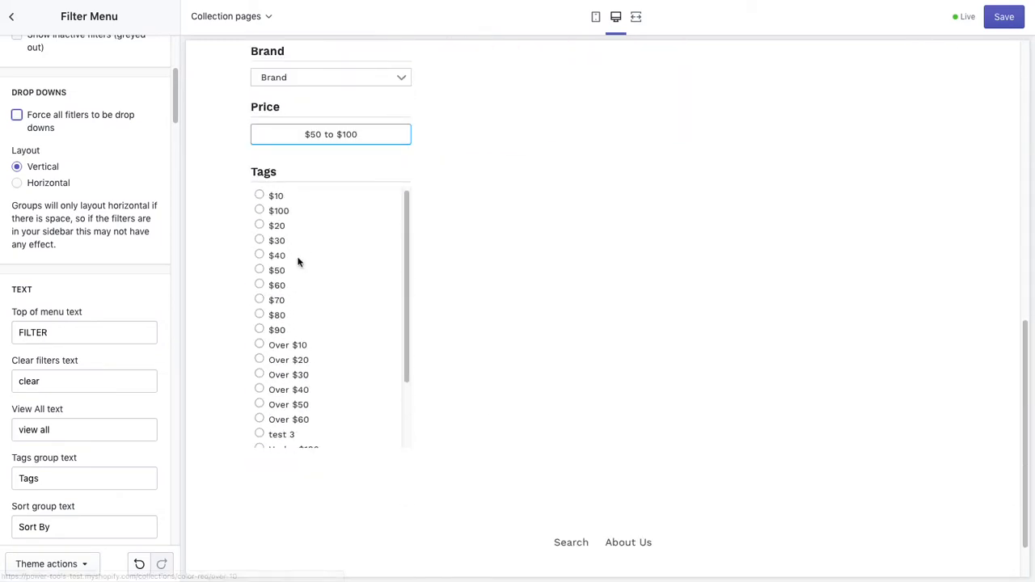
pyautogui.scroll(-1, 297, 262)
pyautogui.scroll(1, 298, 263)
pyautogui.scroll(1, 302, 282)
pyautogui.scroll(1, 301, 283)
pyautogui.scroll(3, 89, 366)
pyautogui.scroll(-8, 95, 363)
pyautogui.click(17, 388)
pyautogui.click(17, 424)
# Load the All collection in the preview and save the theme.
pyautogui.click(389, 115)
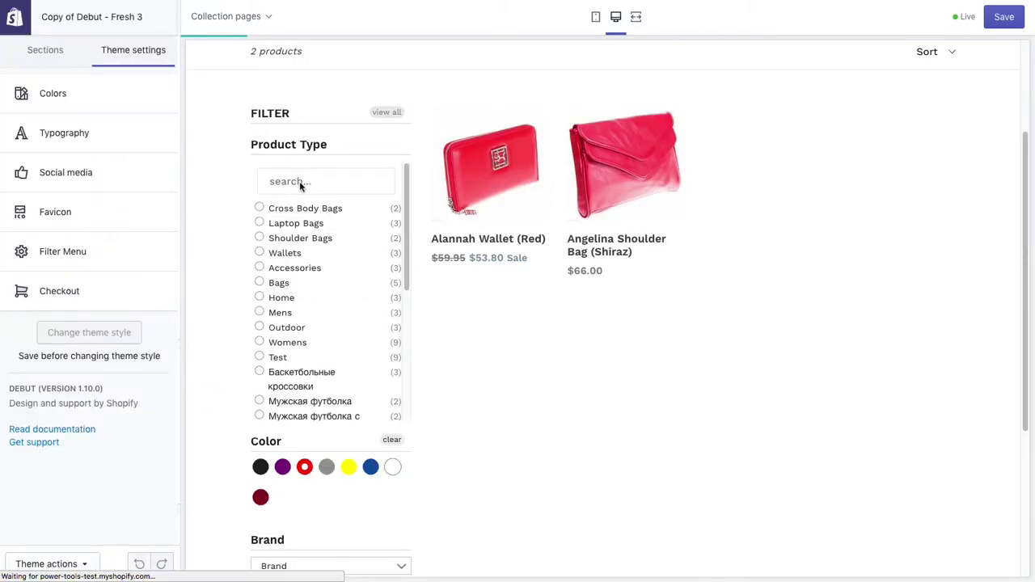
pyautogui.scroll(-6, 232, 283)
pyautogui.scroll(-3, 216, 299)
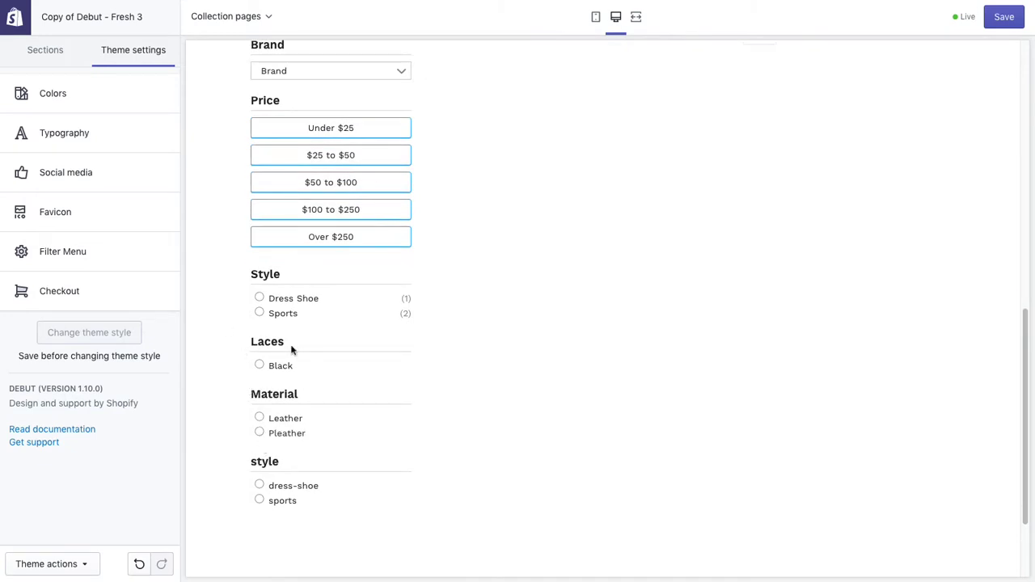
pyautogui.scroll(2, 275, 445)
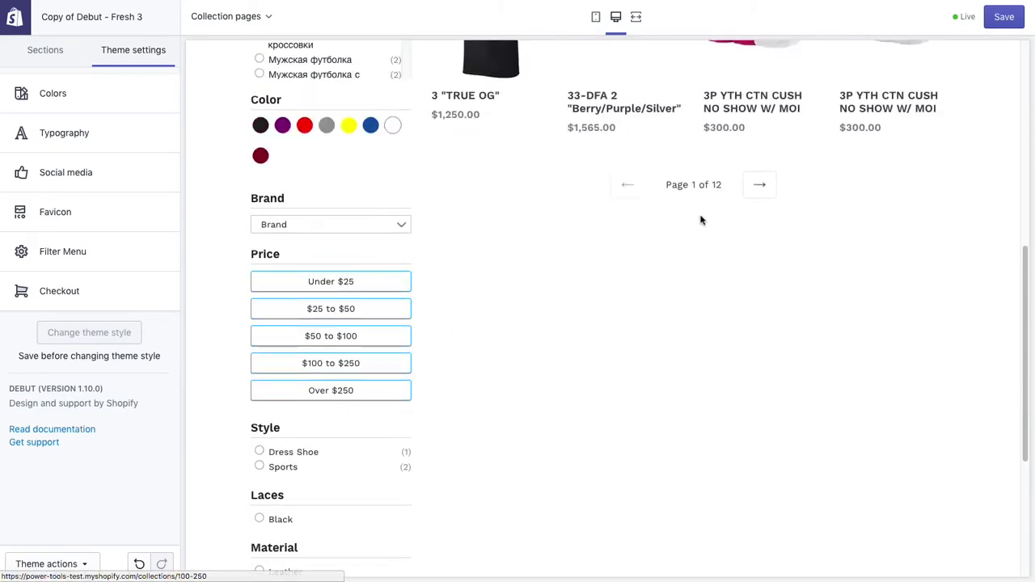
pyautogui.click(1004, 16)
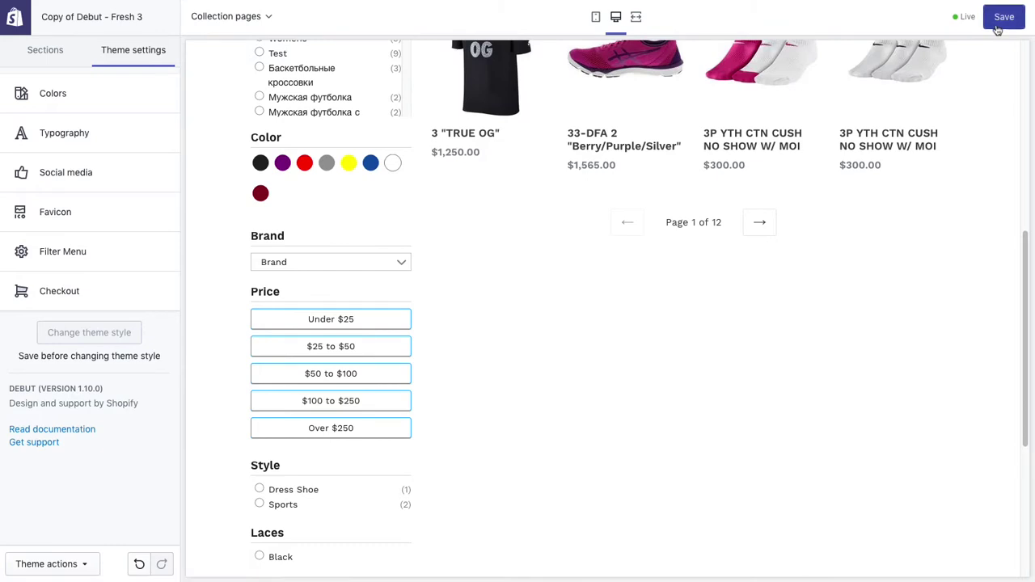
# Uncheck Show grouped tags as filters and enable both Sort By checkboxes.
pyautogui.click(85, 262)
pyautogui.scroll(-10, 78, 326)
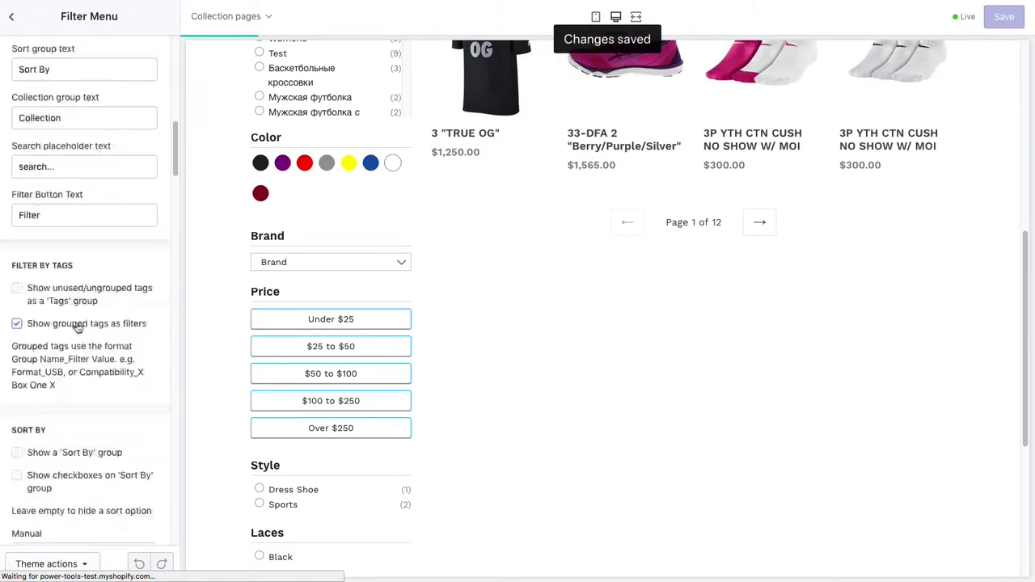
pyautogui.click(17, 324)
pyautogui.scroll(-2, 91, 346)
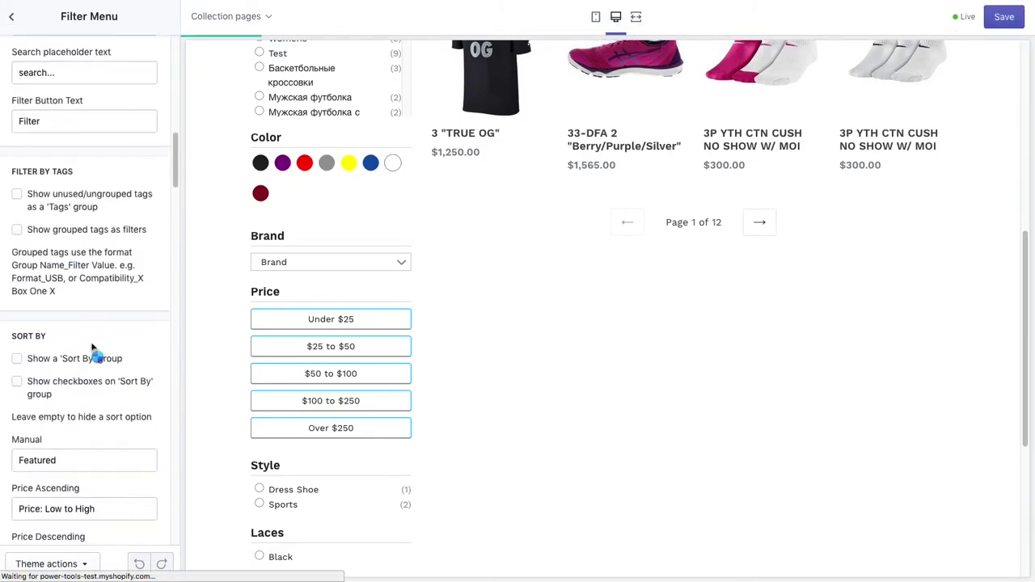
pyautogui.click(59, 344)
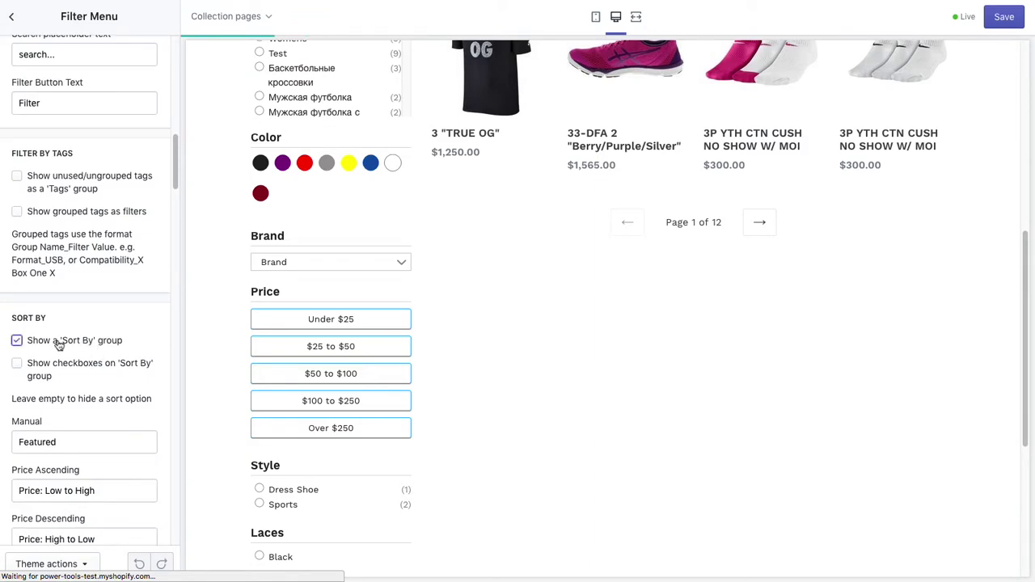
pyautogui.click(44, 365)
# Clear the Newest Last and Z-A sort labels so those options disappear.
pyautogui.scroll(-2, 211, 361)
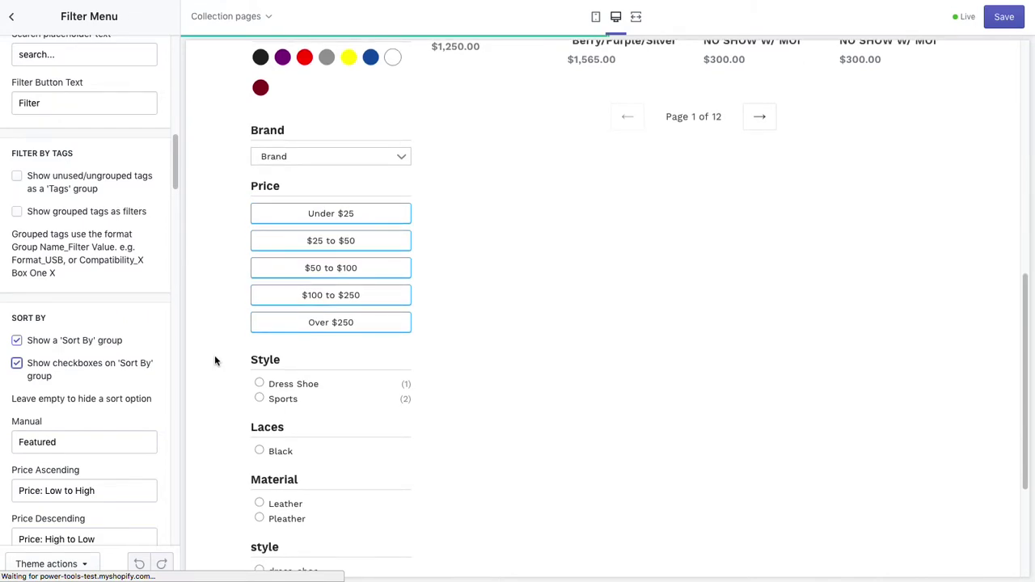
pyautogui.scroll(-2, 215, 359)
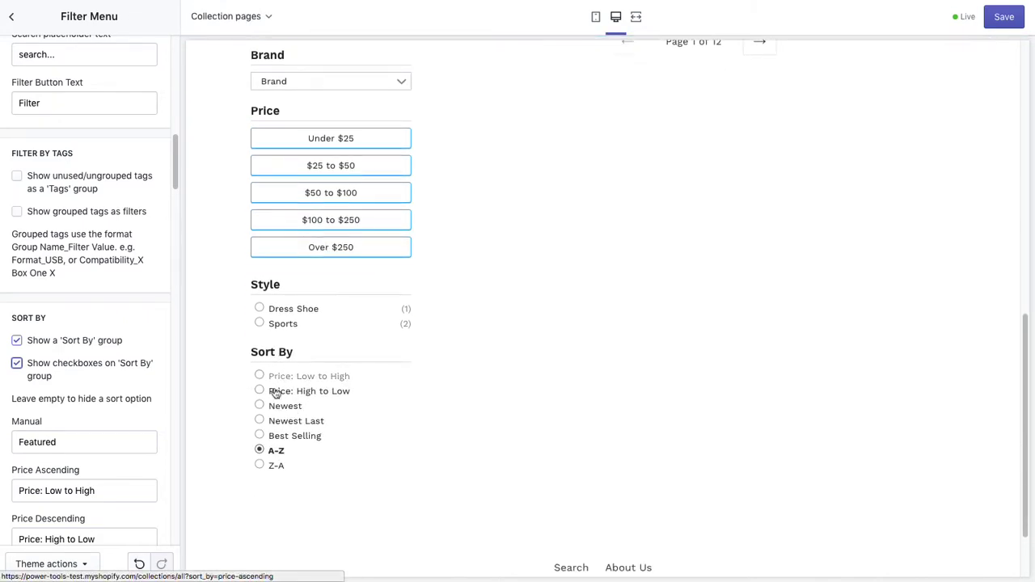
pyautogui.scroll(-2, 120, 352)
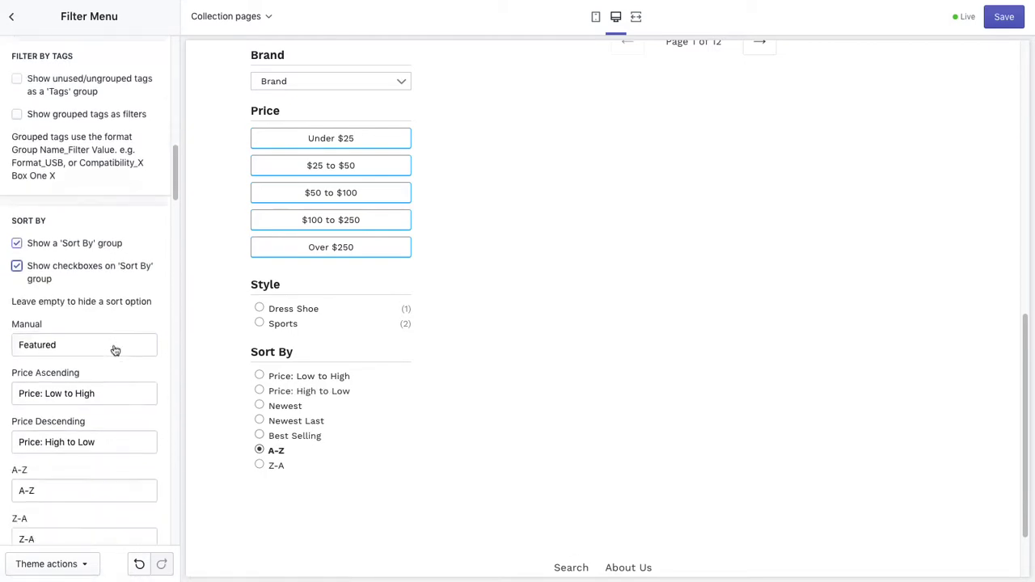
pyautogui.scroll(-2, 113, 344)
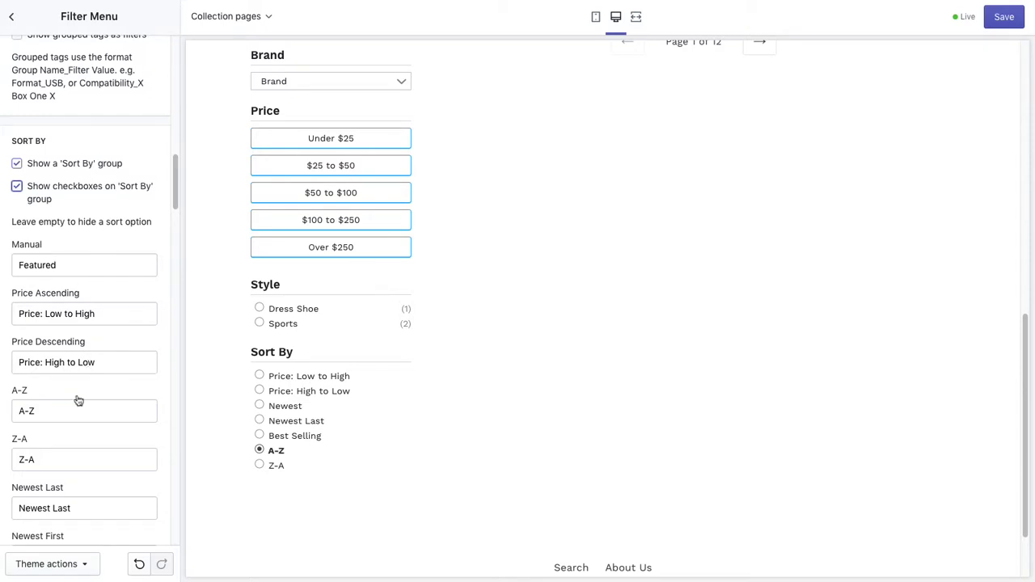
pyautogui.click(90, 508)
pyautogui.hotkey('ctrl', 'a')
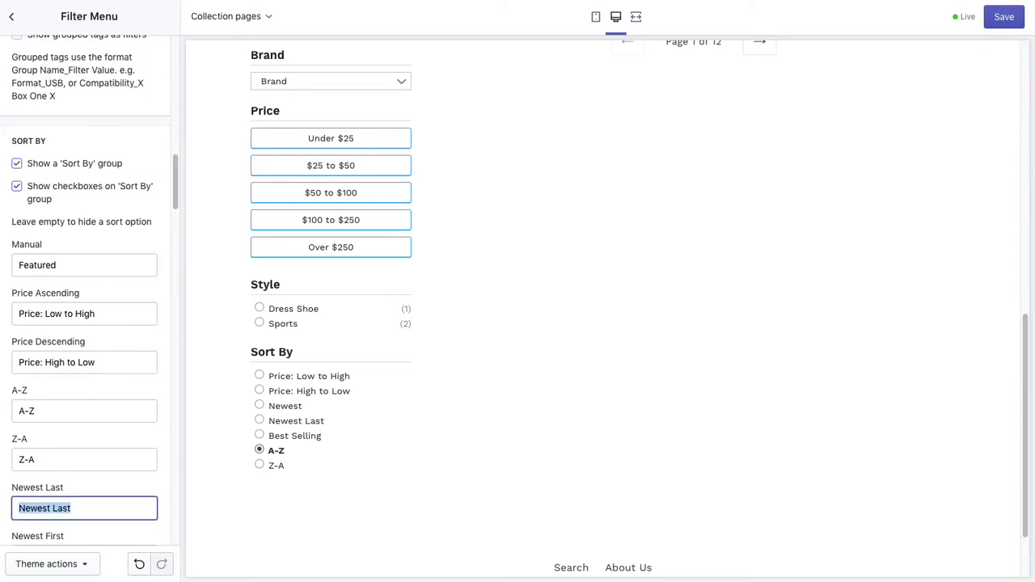
pyautogui.press('BackSpace')
pyautogui.scroll(-1, 84, 416)
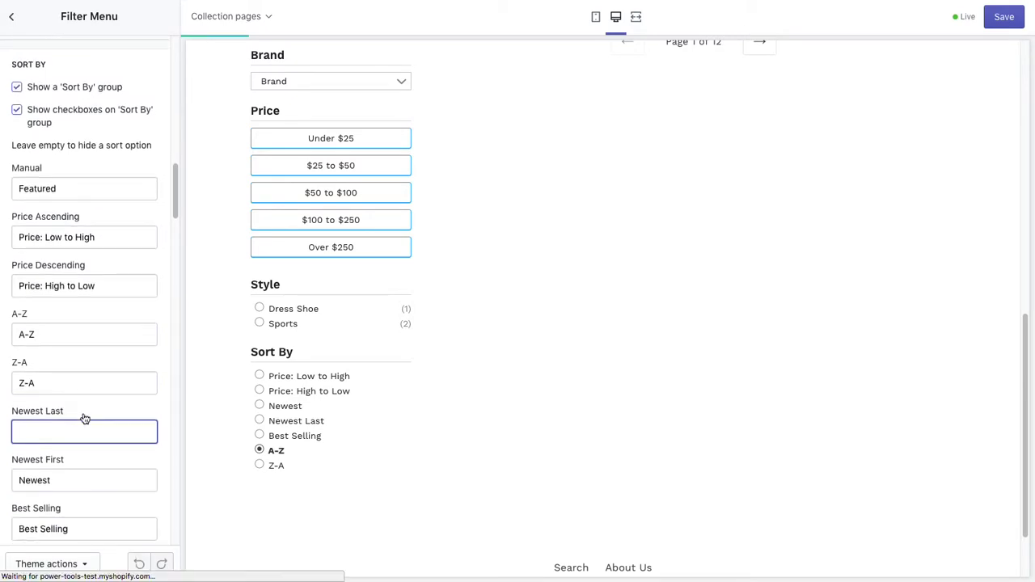
pyautogui.scroll(-1, 62, 493)
pyautogui.scroll(1, 69, 477)
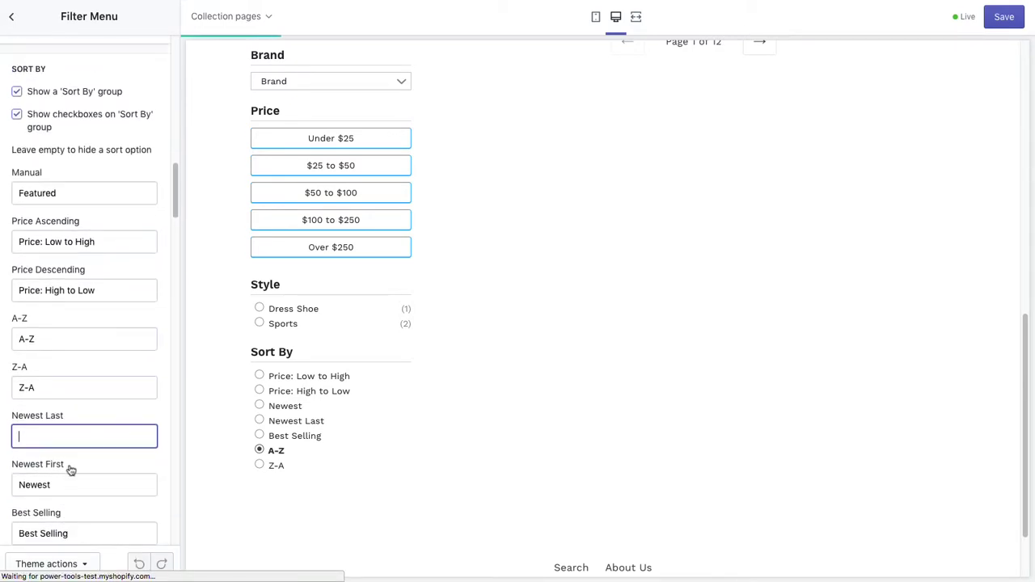
pyautogui.click(51, 390)
pyautogui.hotkey('ctrl', 'a')
pyautogui.press('BackSpace')
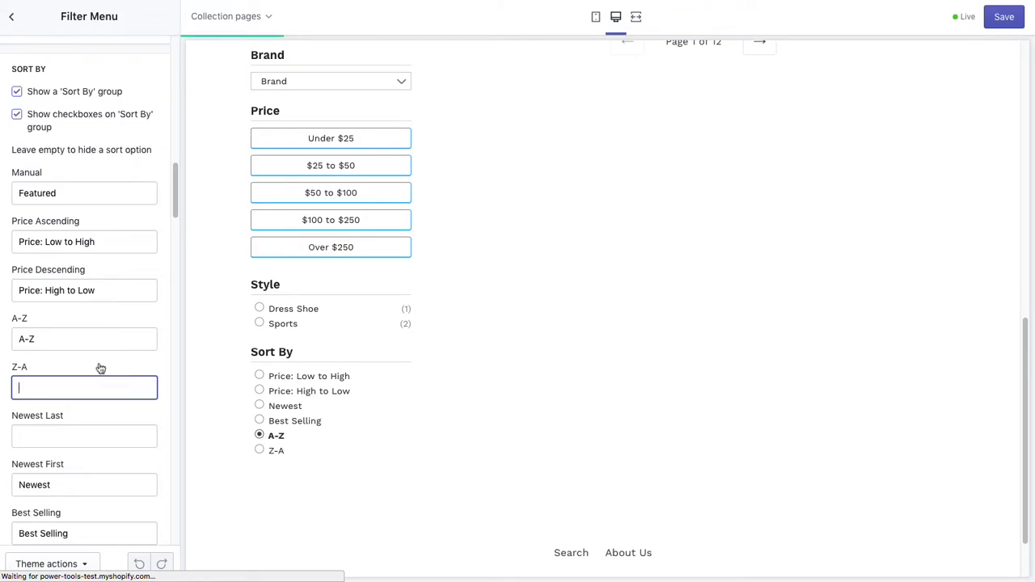
pyautogui.scroll(-3, 98, 365)
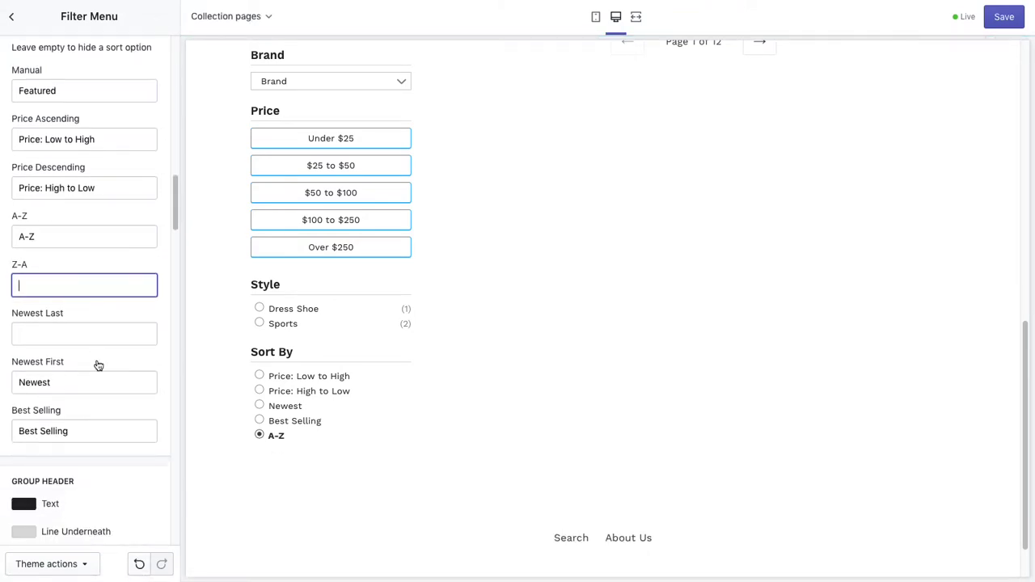
pyautogui.scroll(-5, 76, 318)
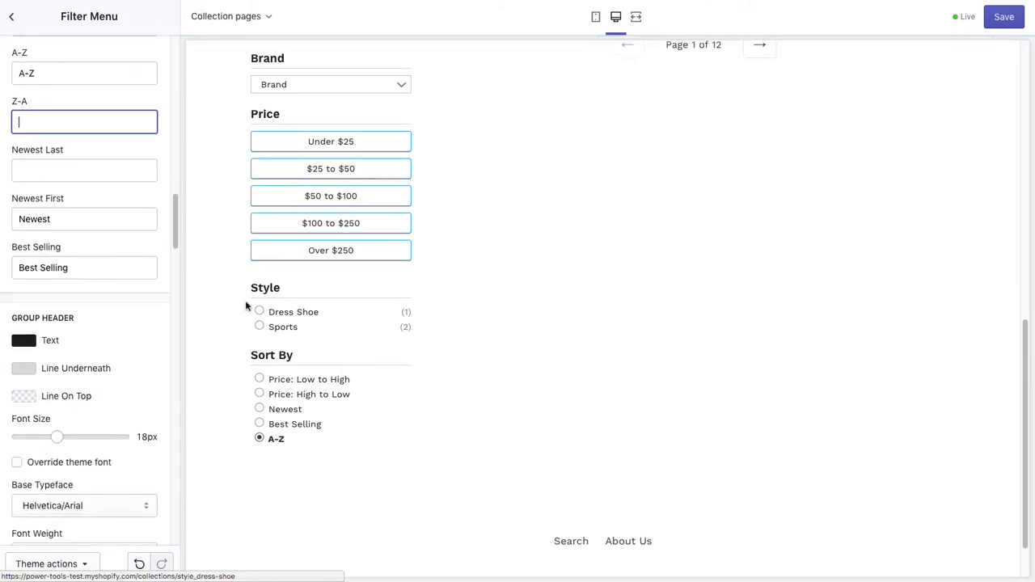
pyautogui.scroll(-4, 65, 363)
# Set the group header text colour to a slate blue.
pyautogui.scroll(-3, 64, 363)
pyautogui.scroll(-1, 70, 324)
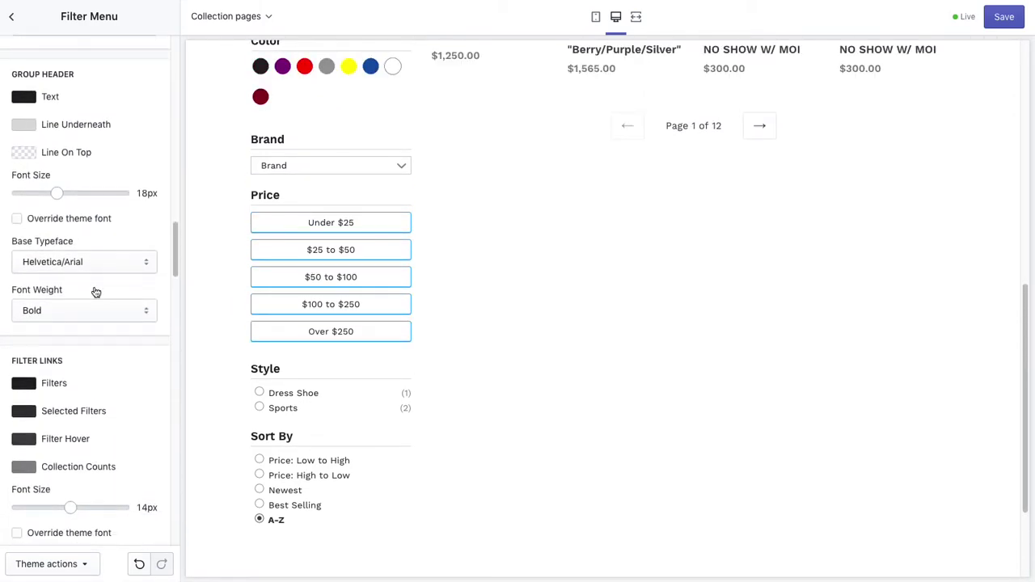
pyautogui.click(24, 98)
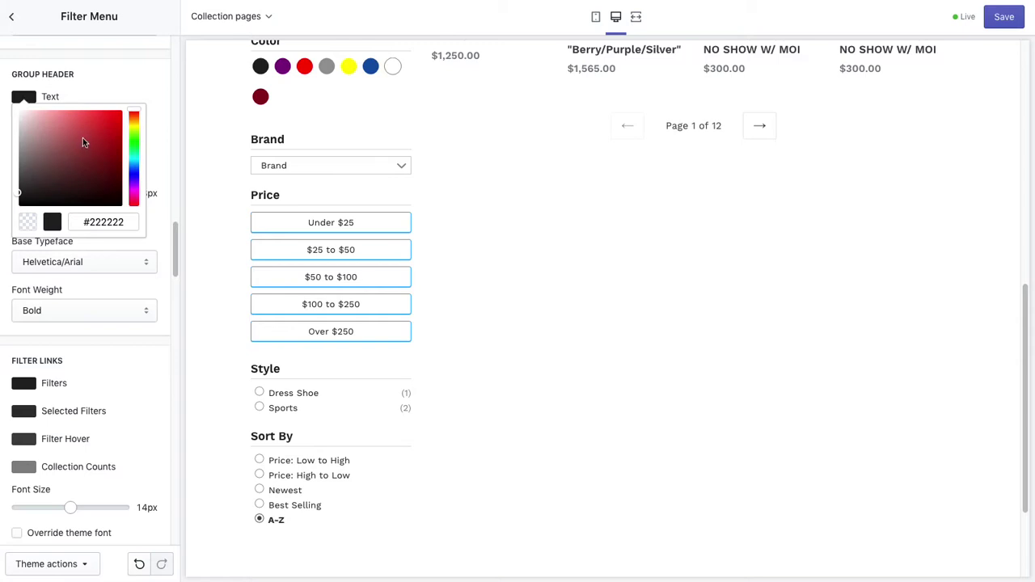
pyautogui.moveTo(82, 142)
pyautogui.mouseDown()
pyautogui.moveTo(80, 131)
pyautogui.moveTo(103, 128)
pyautogui.moveTo(76, 113)
pyautogui.moveTo(27, 143)
pyautogui.mouseUp()
pyautogui.moveTo(133, 165); pyautogui.dragTo(136, 173)
pyautogui.moveTo(69, 158)
pyautogui.mouseDown()
pyautogui.moveTo(67, 142)
pyautogui.moveTo(51, 154)
pyautogui.moveTo(54, 143)
pyautogui.moveTo(72, 164)
pyautogui.moveTo(44, 132)
pyautogui.moveTo(56, 139)
pyautogui.moveTo(53, 156)
pyautogui.mouseUp()
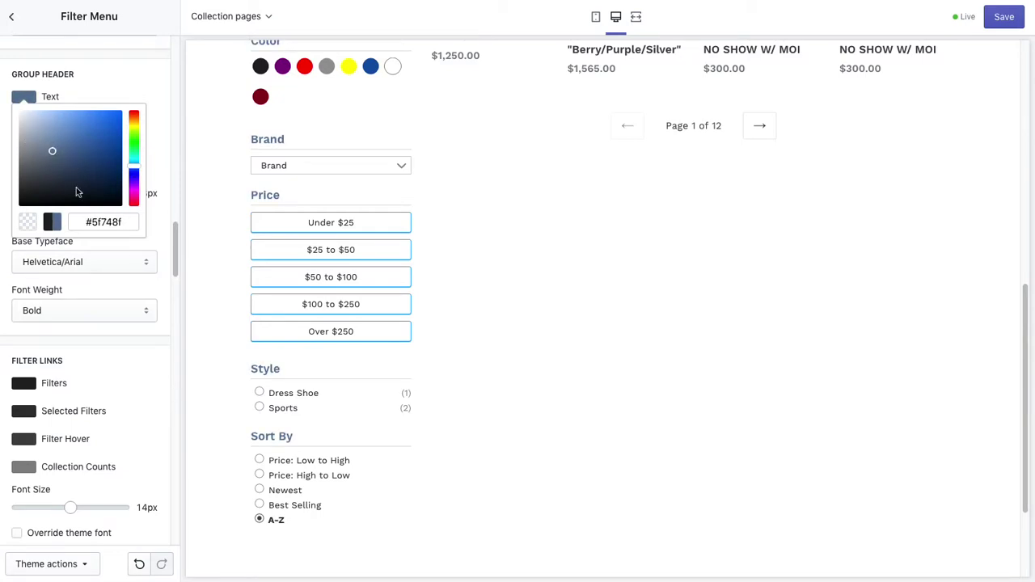
pyautogui.click(154, 88)
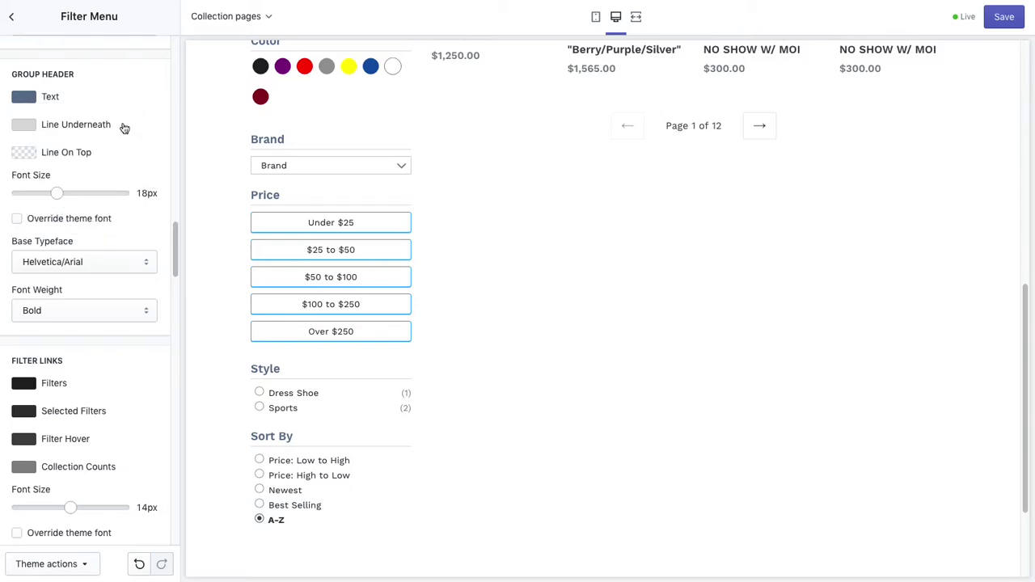
# Make the group header Line Underneath colour transparent.
pyautogui.click(25, 128)
pyautogui.click(62, 163)
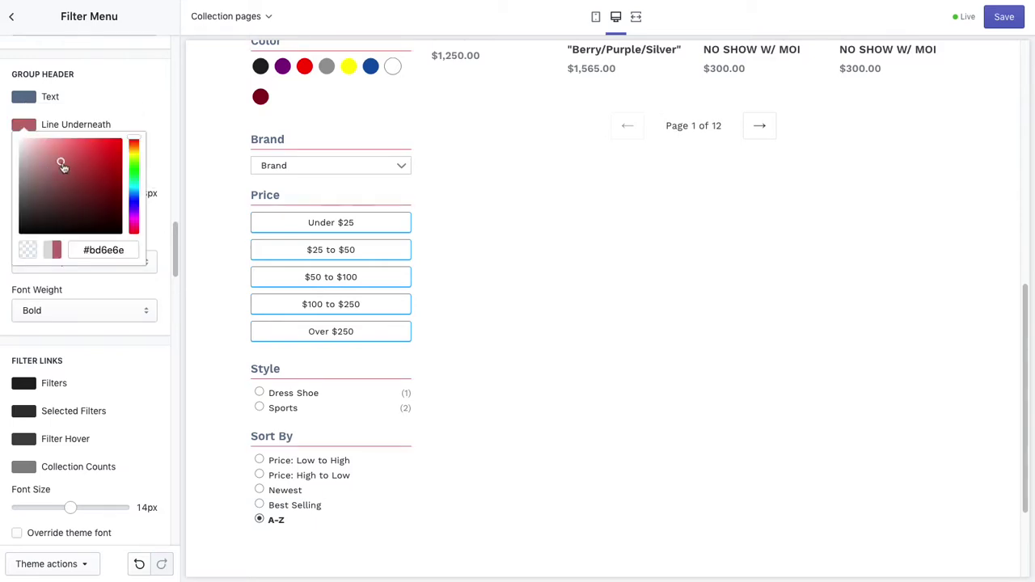
pyautogui.click(135, 201)
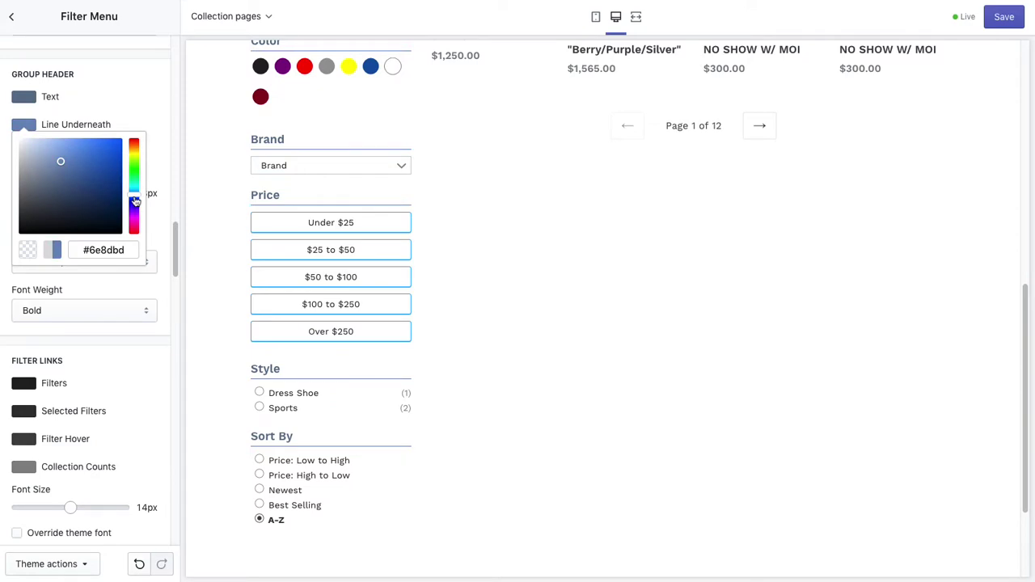
pyautogui.moveTo(135, 201); pyautogui.dragTo(137, 196)
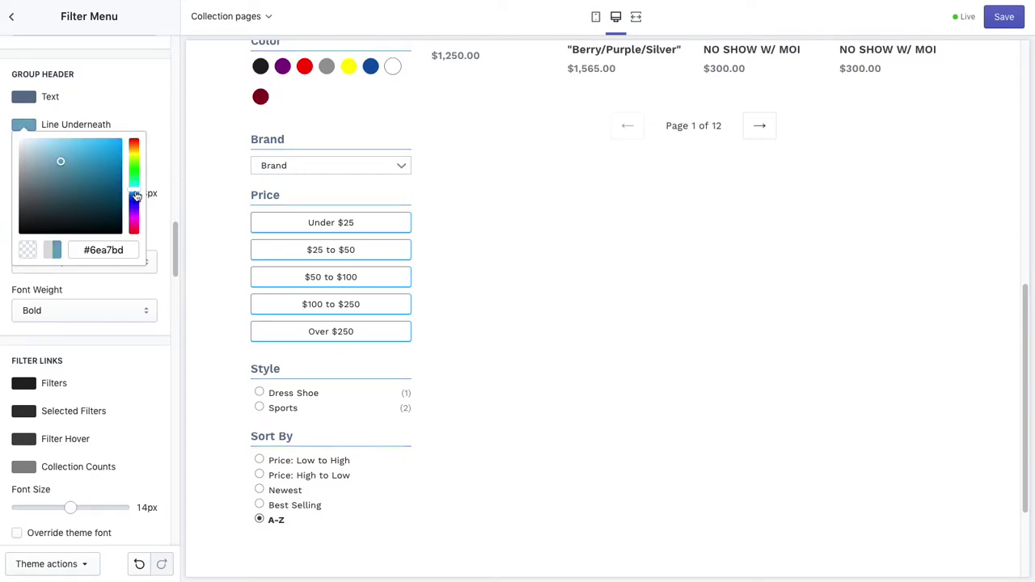
pyautogui.click(26, 248)
pyautogui.click(121, 98)
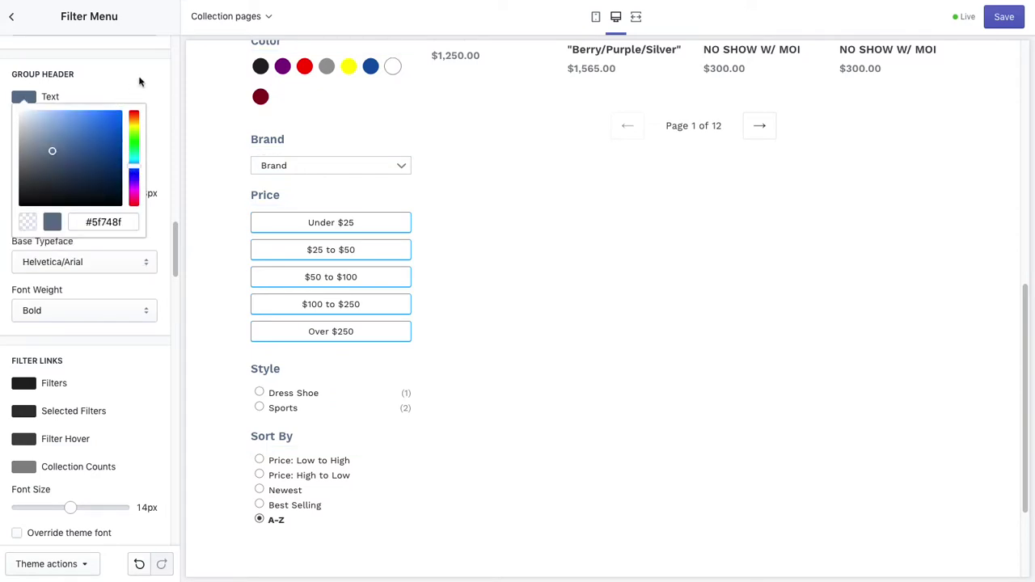
# Set the group header font size to 17px.
pyautogui.click(142, 97)
pyautogui.moveTo(58, 193)
pyautogui.mouseDown()
pyautogui.moveTo(89, 193)
pyautogui.moveTo(27, 194)
pyautogui.moveTo(37, 197)
pyautogui.mouseUp()
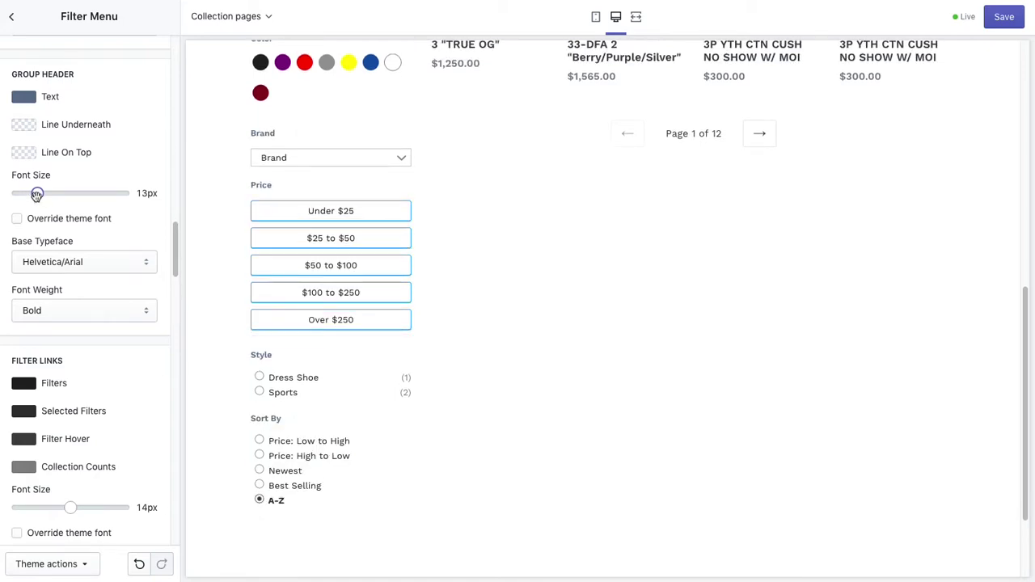
pyautogui.moveTo(37, 196); pyautogui.dragTo(53, 196)
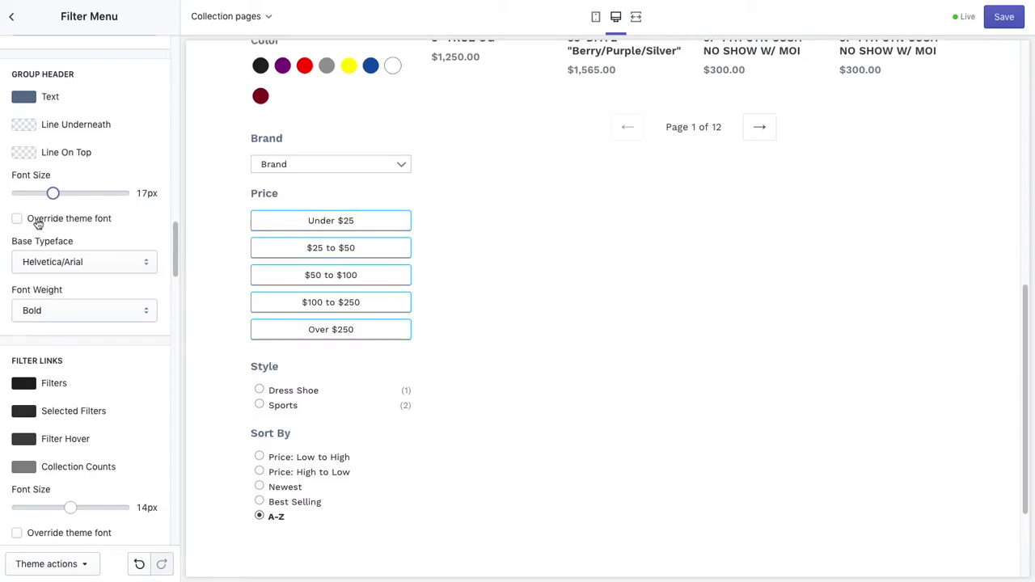
# Tick Override theme font for group headers, choosing Lucida Grande typeface and Light weight.
pyautogui.click(94, 263)
pyautogui.click(94, 263)
pyautogui.click(90, 262)
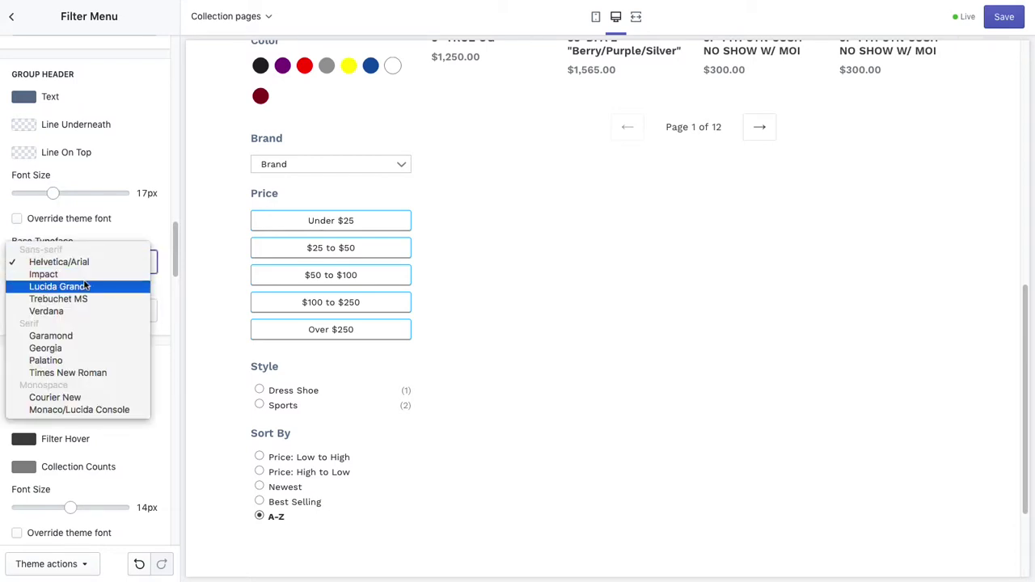
pyautogui.click(81, 275)
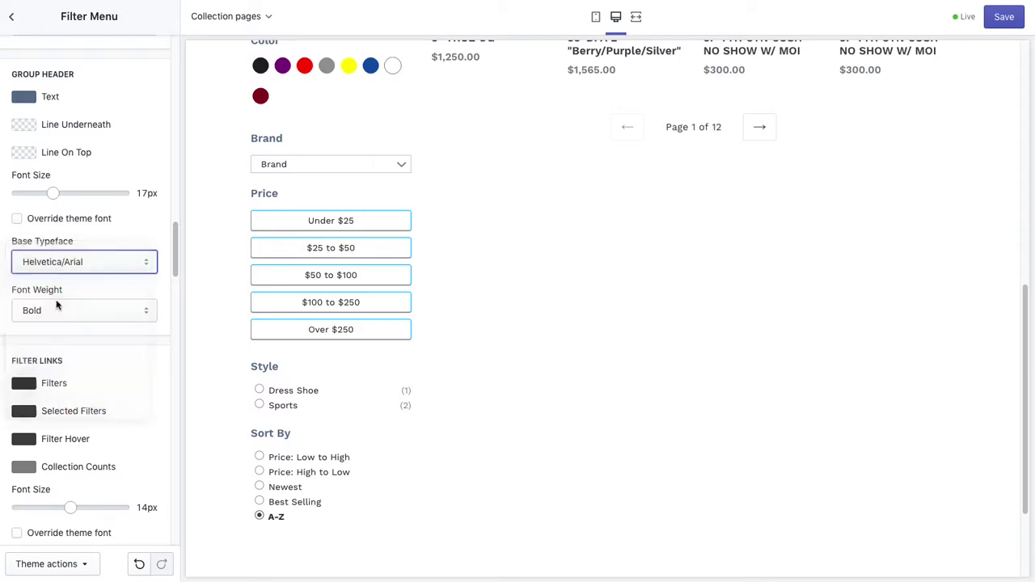
pyautogui.click(17, 219)
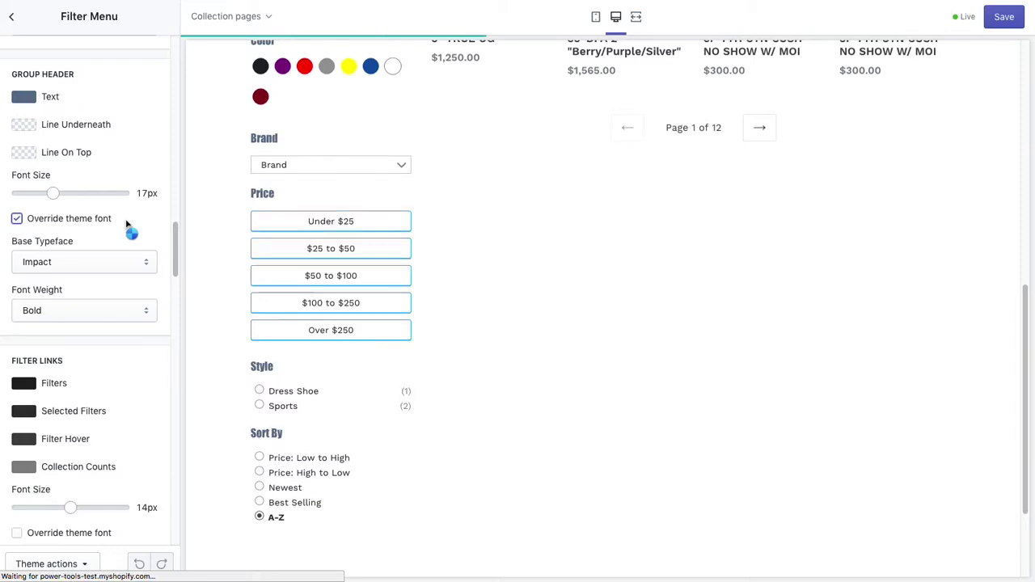
pyautogui.click(86, 310)
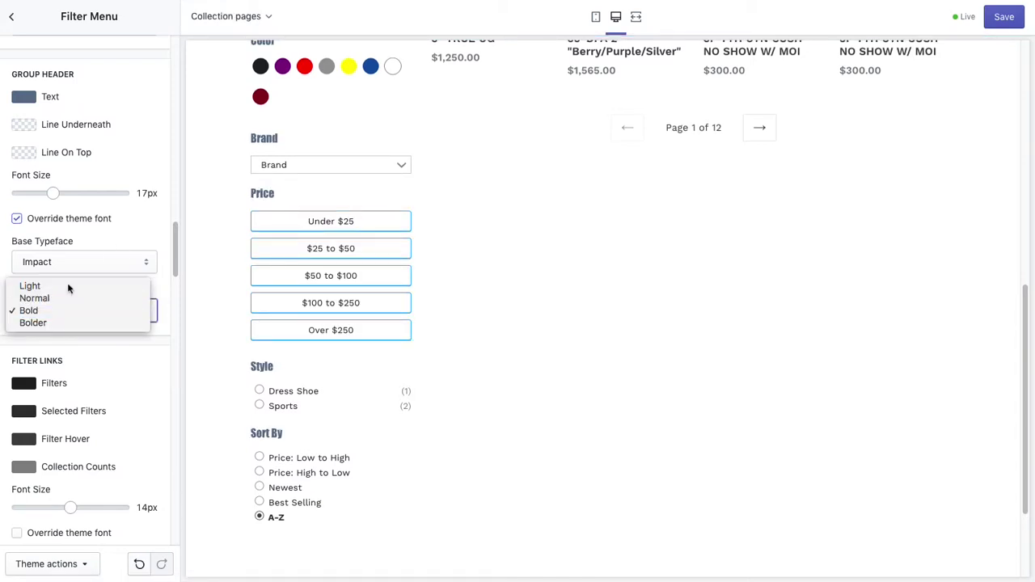
pyautogui.click(68, 286)
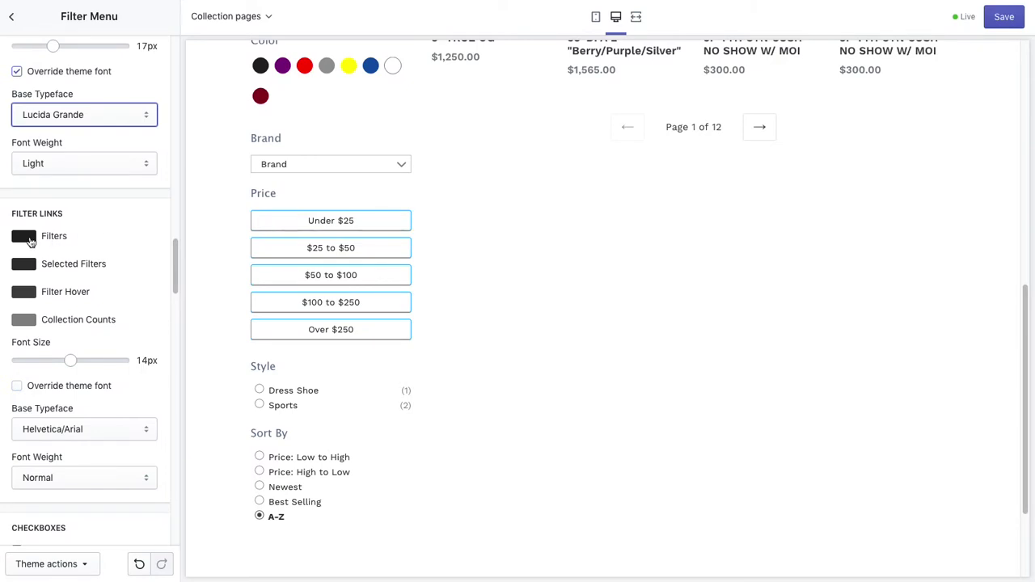
# Set the Filters link colour to a dark blue.
pyautogui.click(25, 237)
pyautogui.moveTo(79, 282)
pyautogui.mouseDown()
pyautogui.moveTo(109, 267)
pyautogui.moveTo(79, 264)
pyautogui.mouseUp()
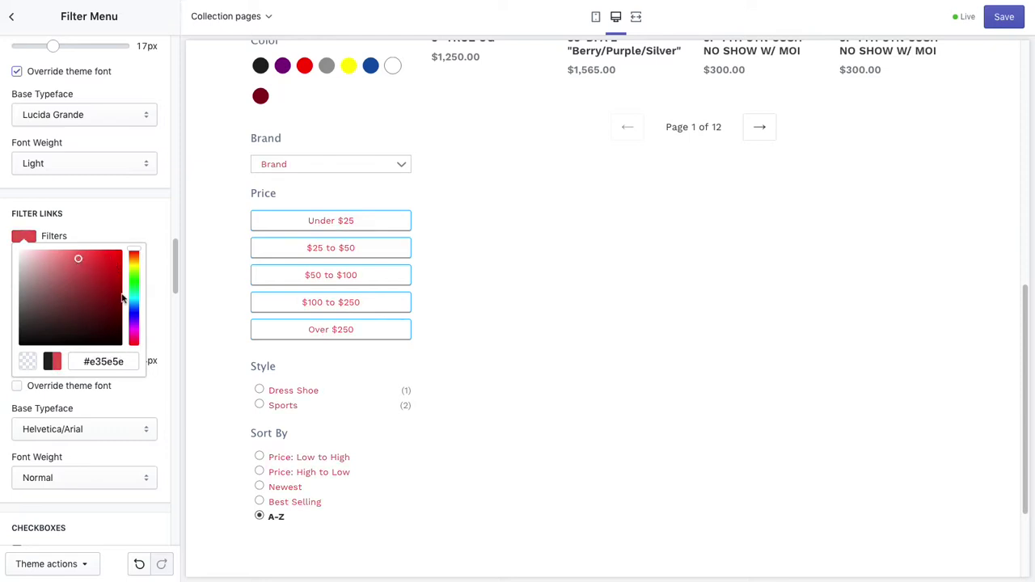
pyautogui.moveTo(134, 318); pyautogui.dragTo(137, 311)
pyautogui.moveTo(90, 282); pyautogui.dragTo(85, 278)
pyautogui.click(132, 219)
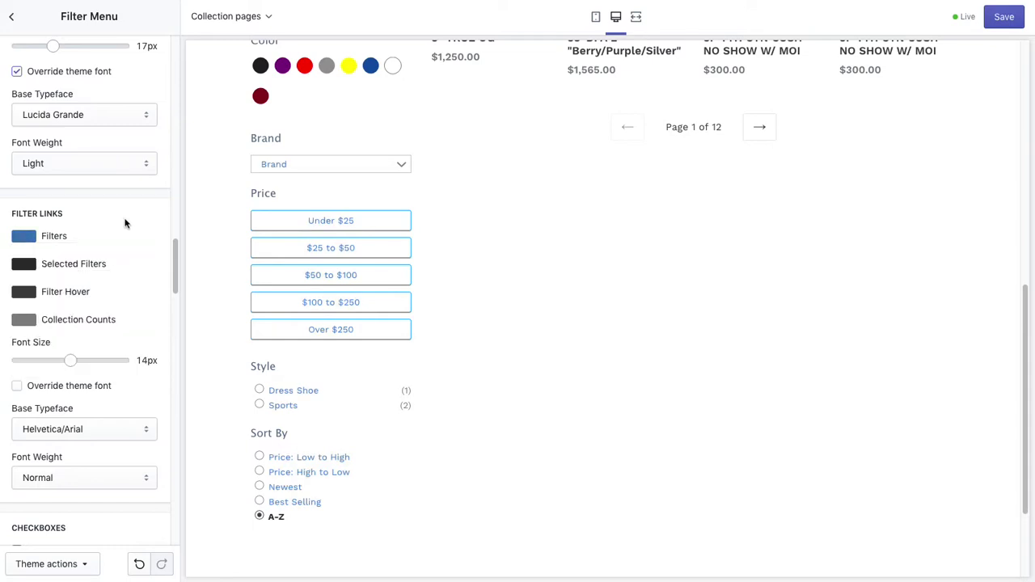
# Set the Selected Filters colour to a slightly darker, cyan-leaning blue.
pyautogui.click(25, 265)
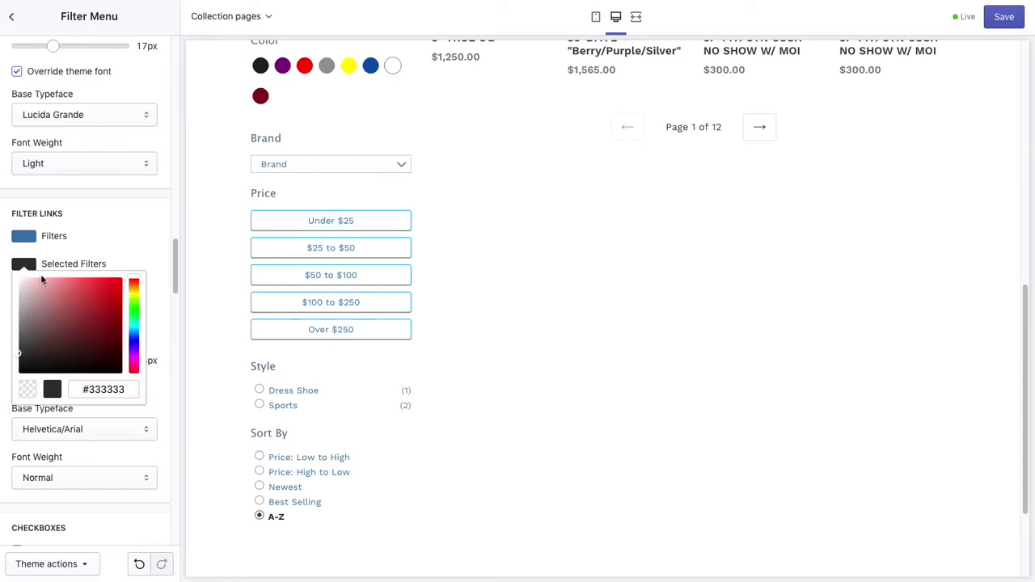
pyautogui.click(134, 338)
pyautogui.moveTo(87, 317)
pyautogui.mouseDown()
pyautogui.moveTo(105, 300)
pyautogui.moveTo(109, 318)
pyautogui.moveTo(102, 303)
pyautogui.moveTo(72, 311)
pyautogui.mouseUp()
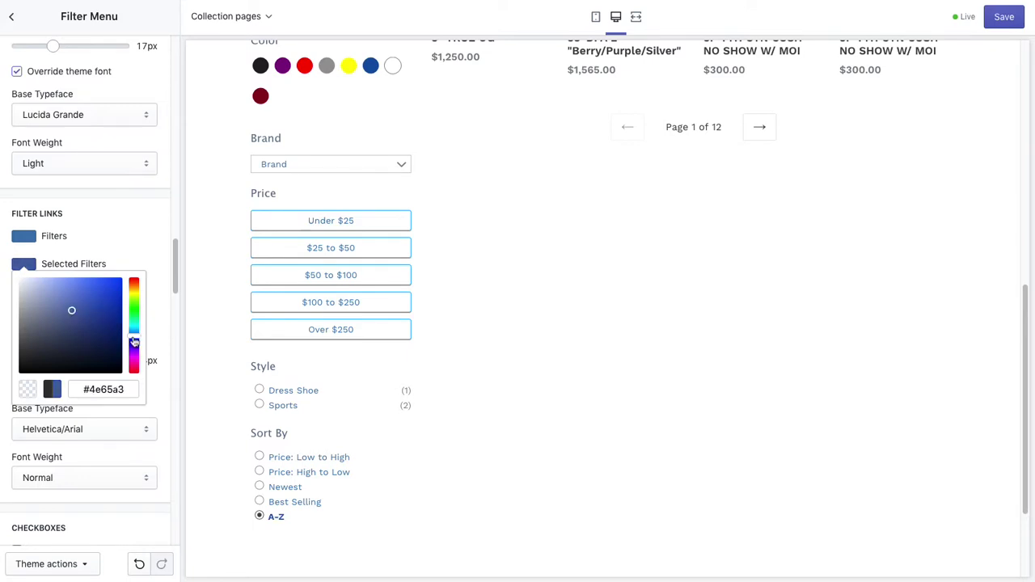
pyautogui.moveTo(134, 341); pyautogui.dragTo(135, 338)
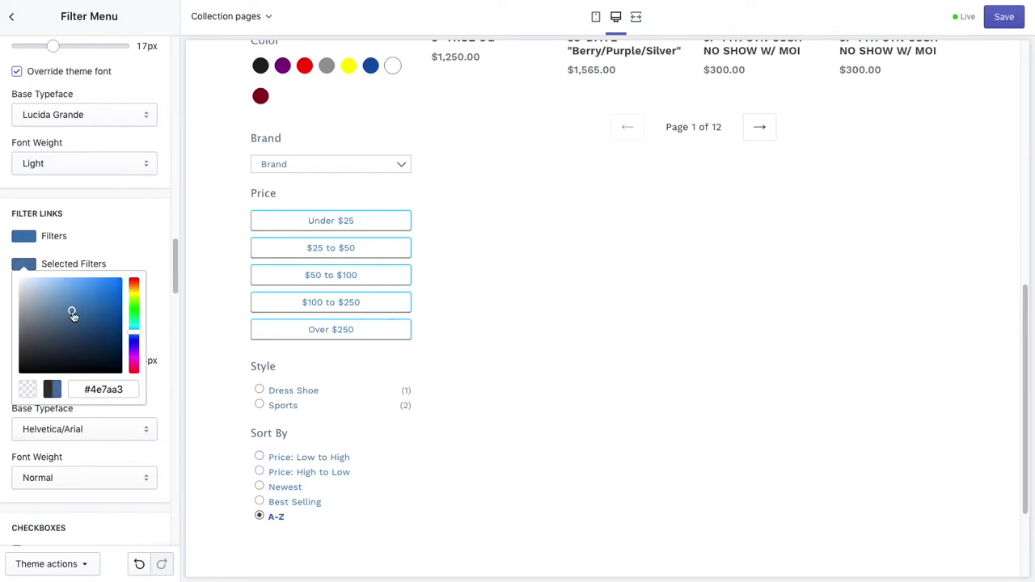
pyautogui.moveTo(72, 314); pyautogui.dragTo(69, 324)
pyautogui.click(131, 225)
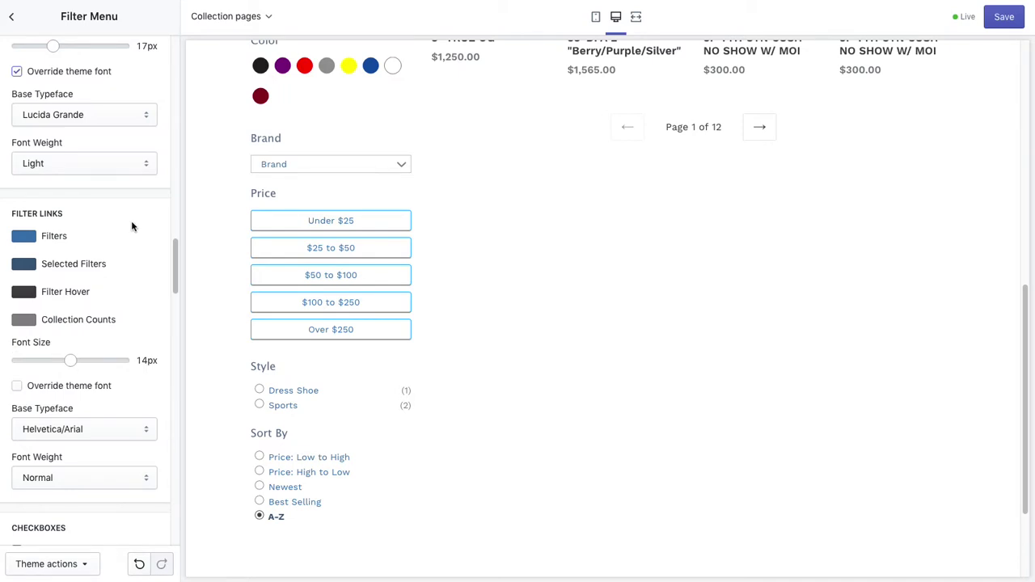
# Set the filter link Font Size to 13px.
pyautogui.scroll(-1, 121, 227)
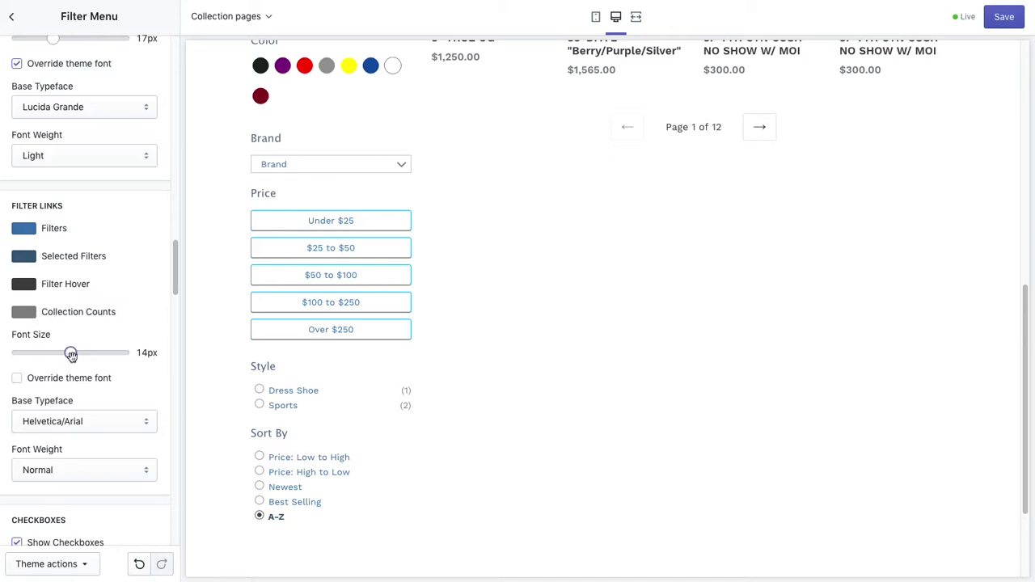
pyautogui.moveTo(71, 353); pyautogui.dragTo(87, 354)
pyautogui.scroll(-1, 156, 277)
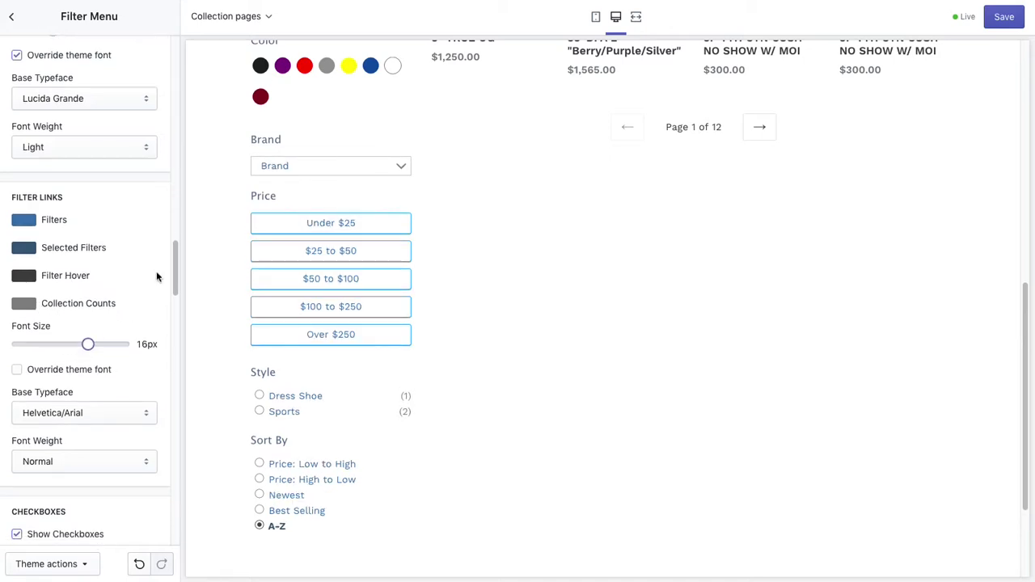
pyautogui.scroll(-1, 156, 277)
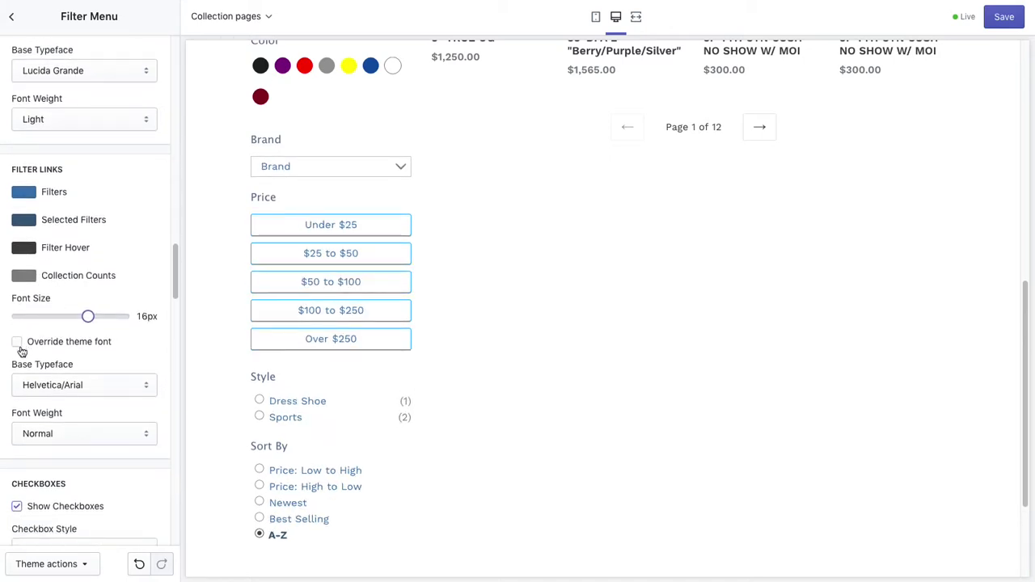
pyautogui.moveTo(87, 316); pyautogui.dragTo(61, 316)
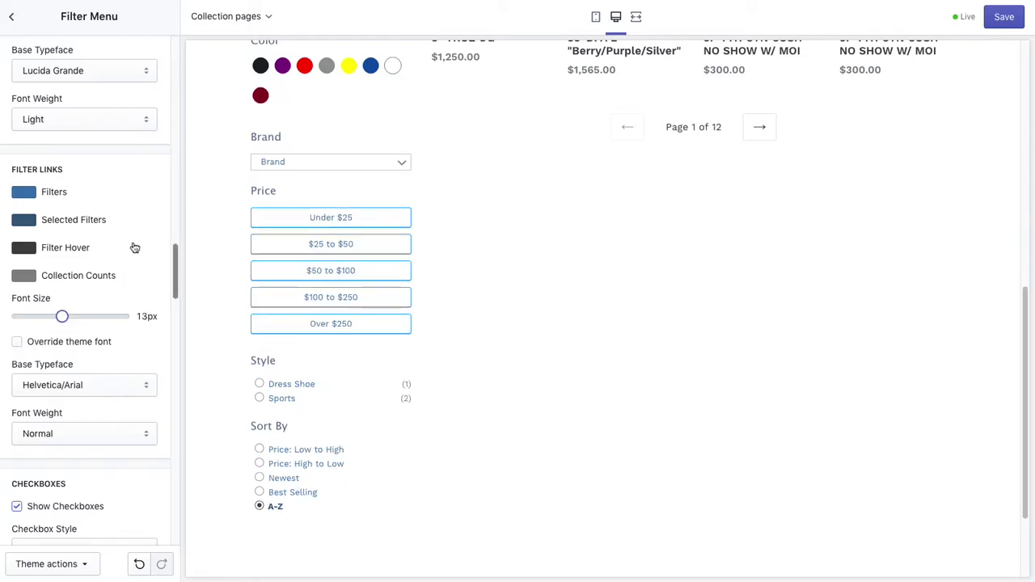
# Preview the Square Solid, Round Hollow, Crosses Solid and Ticks checkbox styles.
pyautogui.scroll(-5, 129, 245)
pyautogui.scroll(-3, 128, 246)
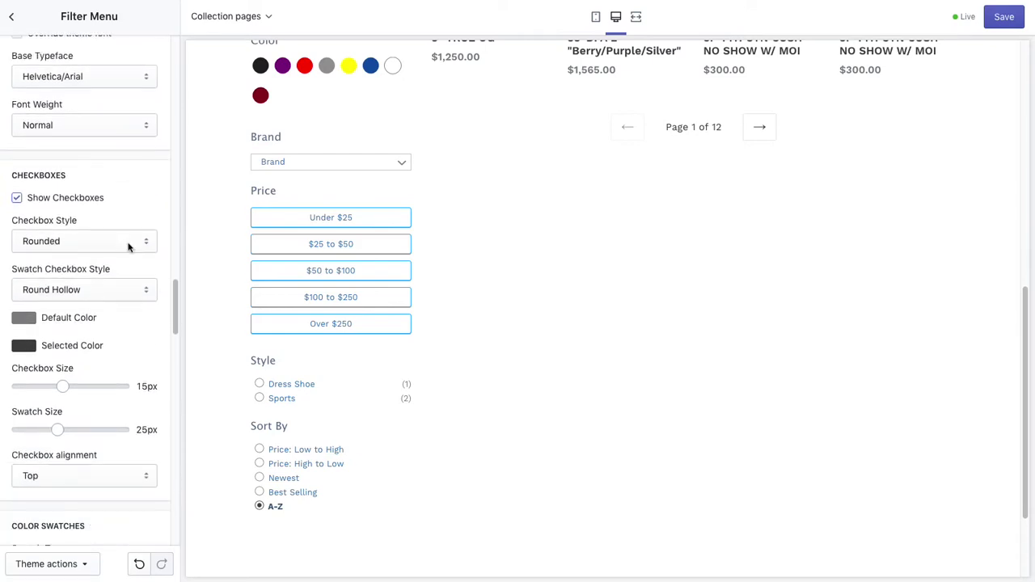
pyautogui.scroll(-1, 125, 219)
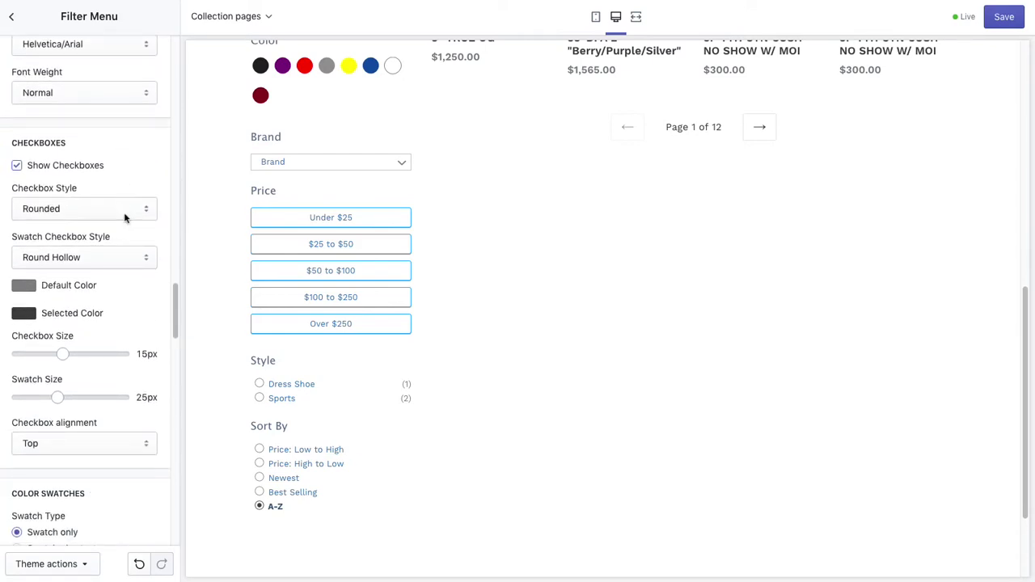
pyautogui.click(71, 209)
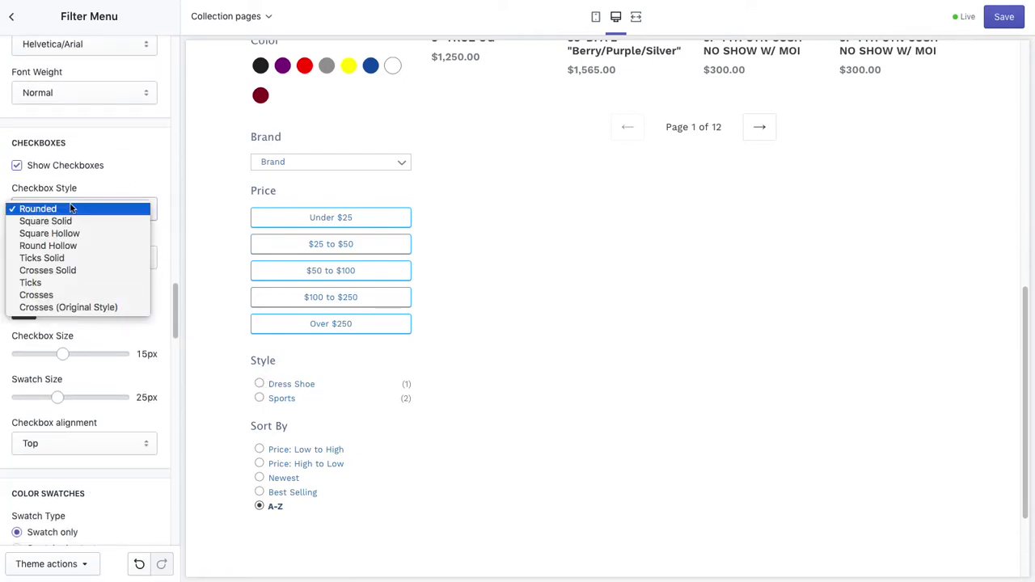
pyautogui.click(70, 220)
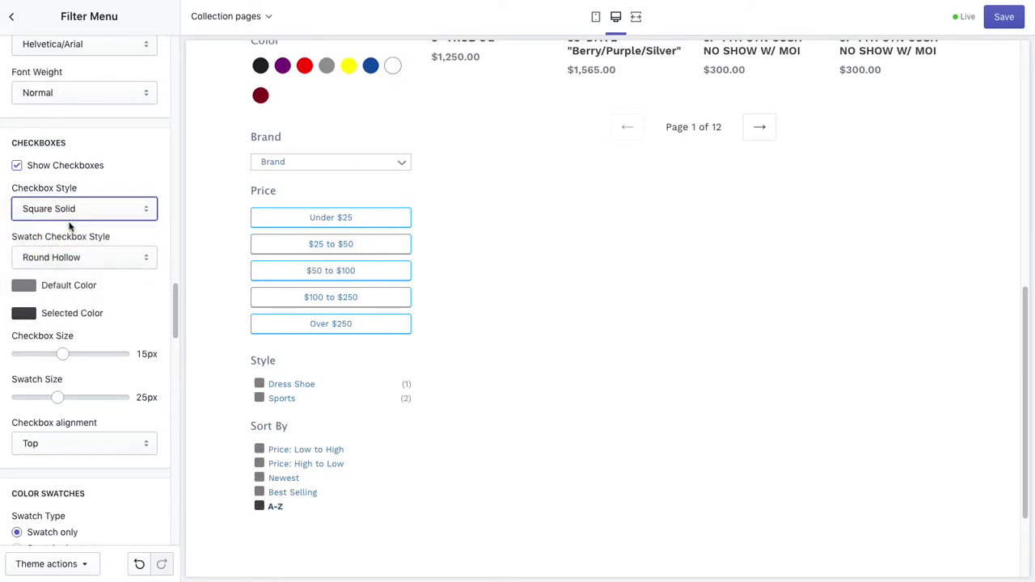
pyautogui.click(77, 210)
pyautogui.press('Escape')
pyautogui.click(87, 209)
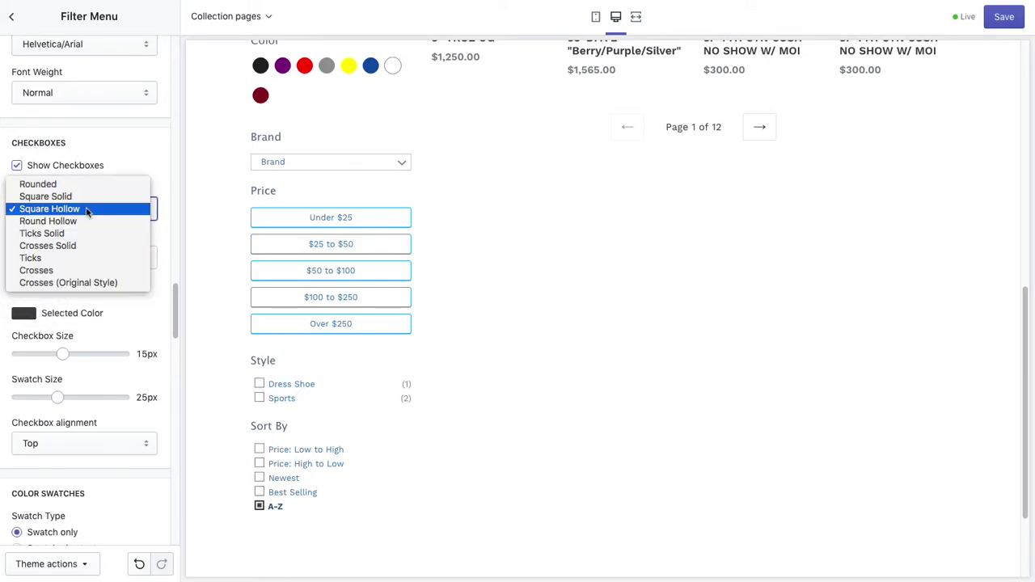
pyautogui.click(84, 221)
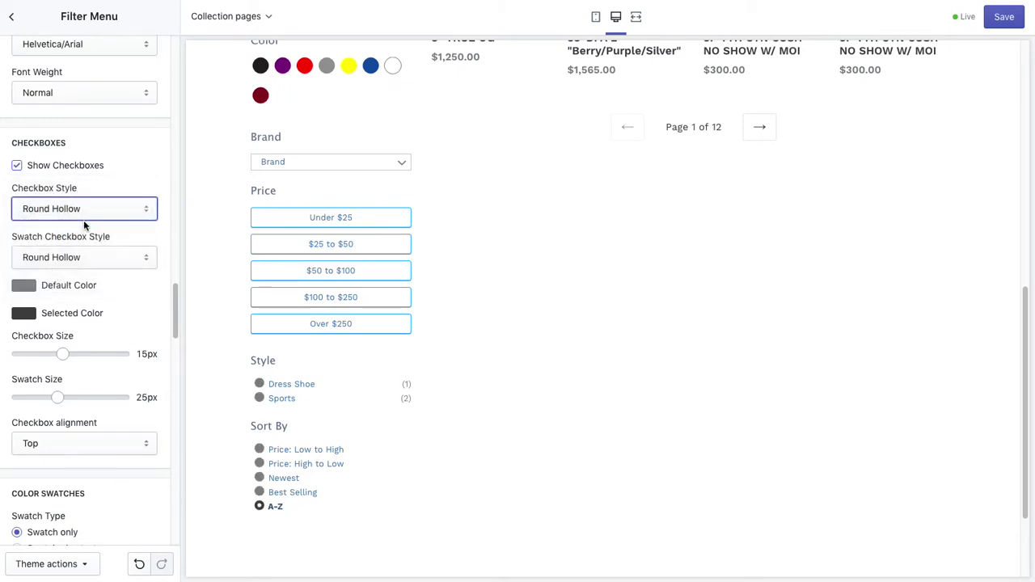
pyautogui.click(85, 214)
pyautogui.click(88, 234)
pyautogui.click(87, 215)
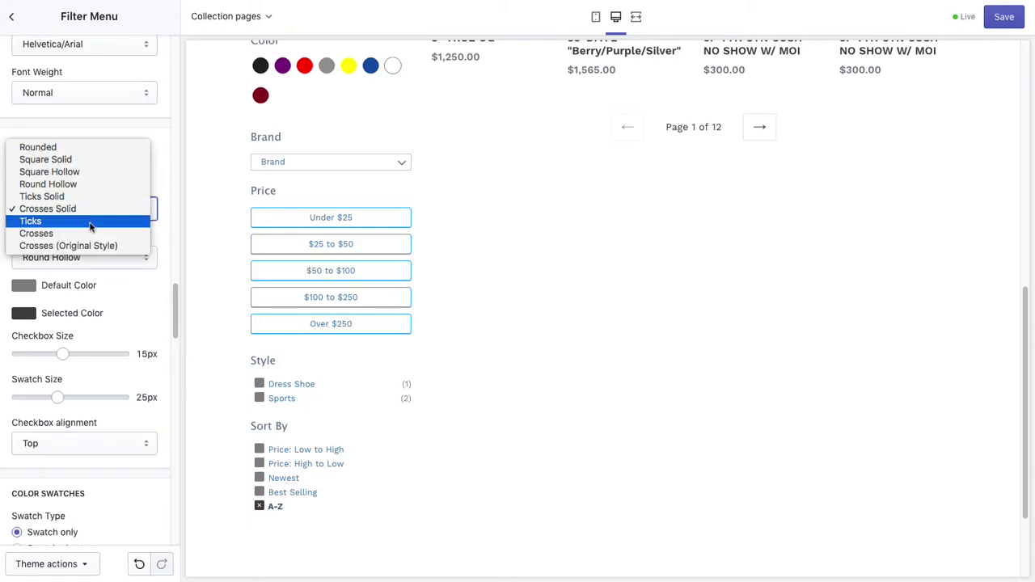
pyautogui.click(82, 225)
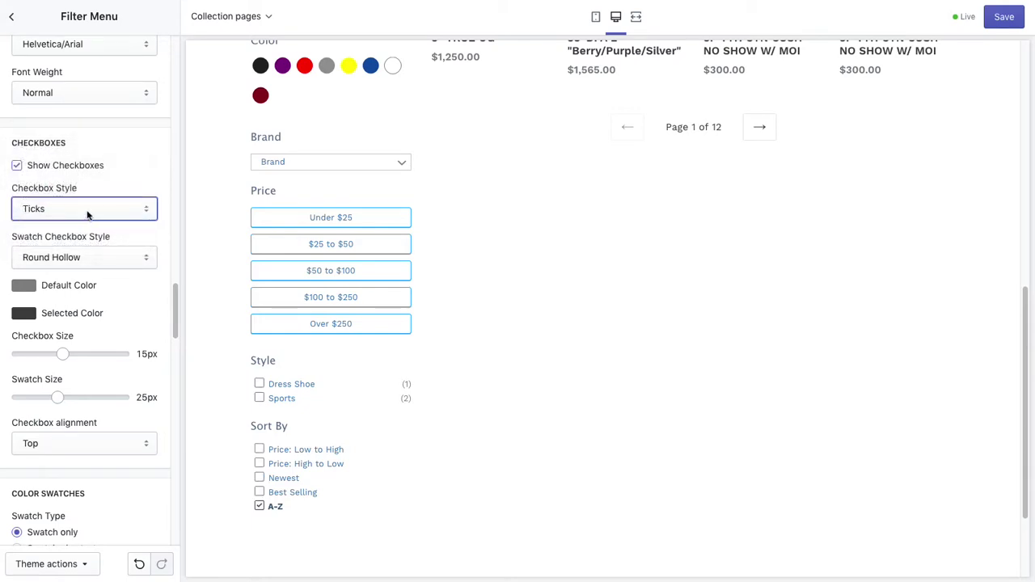
# Settle the checkboxes on the Crosses style at 20px size.
pyautogui.click(88, 212)
pyautogui.click(83, 236)
pyautogui.moveTo(63, 353); pyautogui.dragTo(82, 354)
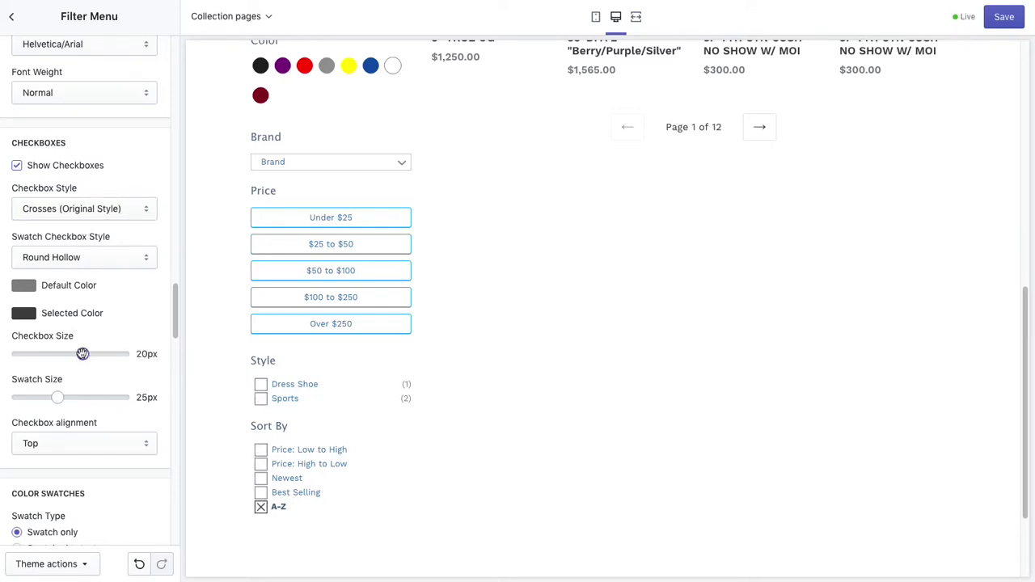
pyautogui.click(81, 212)
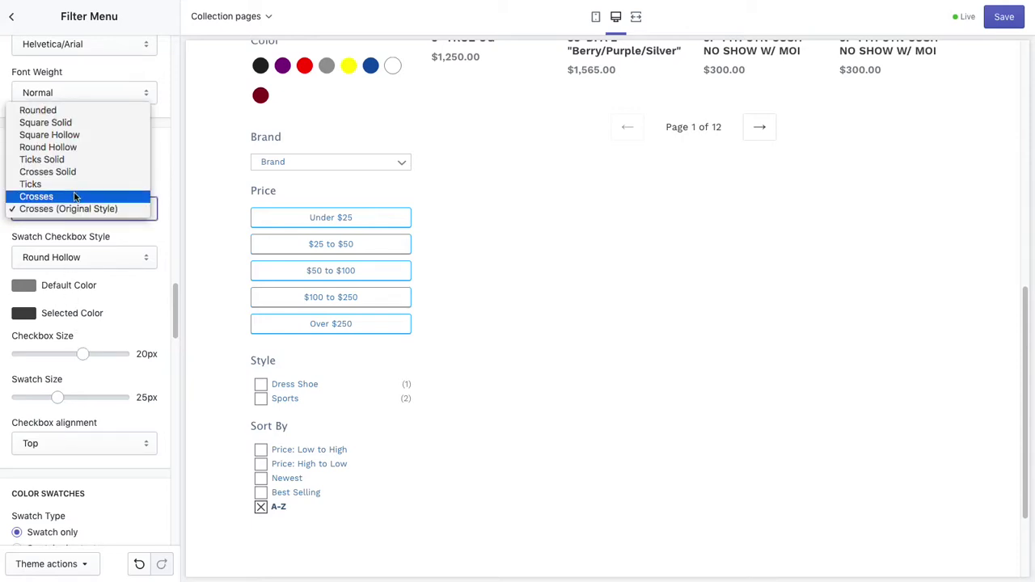
pyautogui.click(74, 195)
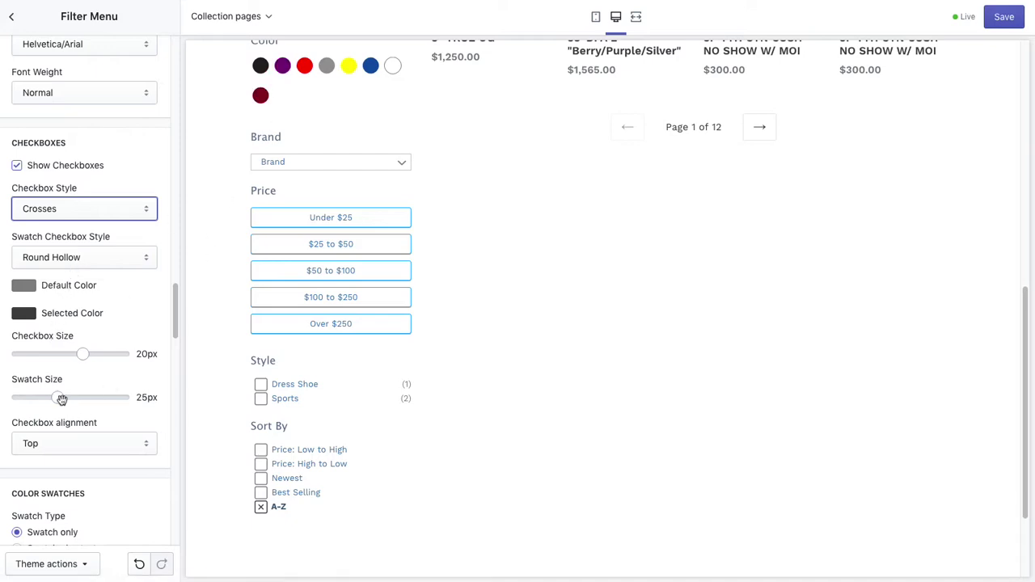
# Enlarge the colour swatches to 46px and try Middle checkbox alignment.
pyautogui.moveTo(59, 400); pyautogui.dragTo(97, 401)
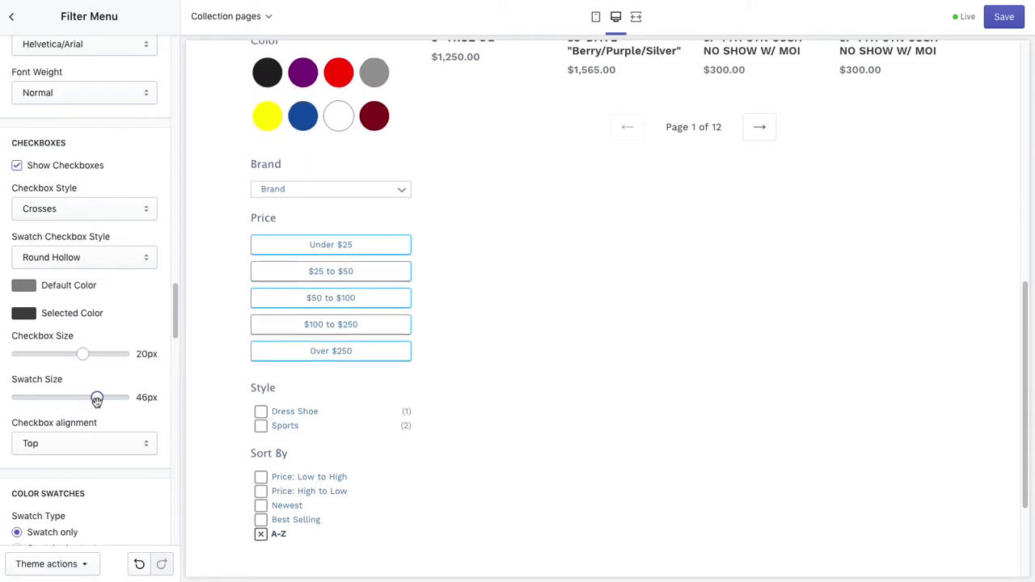
pyautogui.click(82, 447)
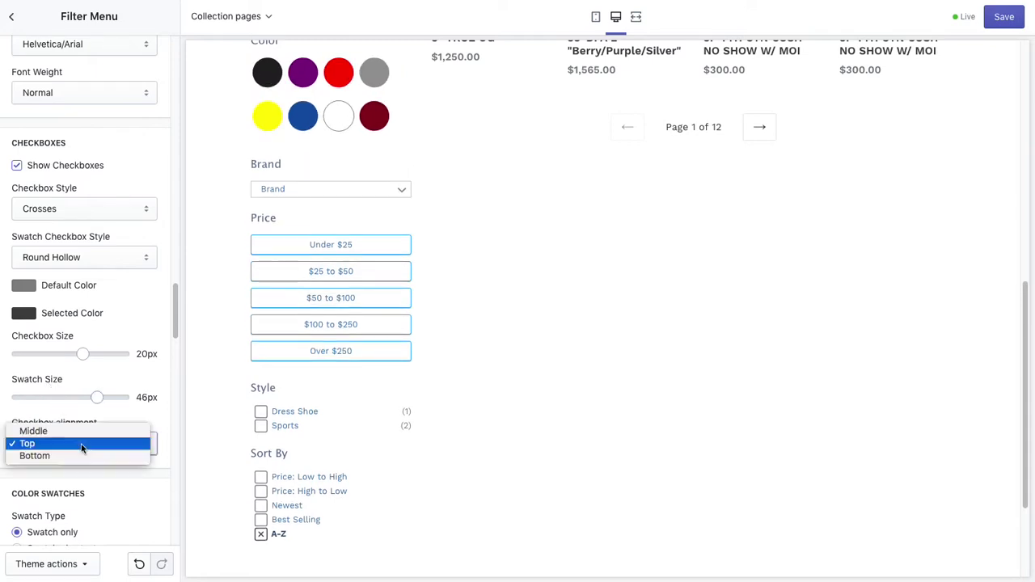
pyautogui.click(80, 431)
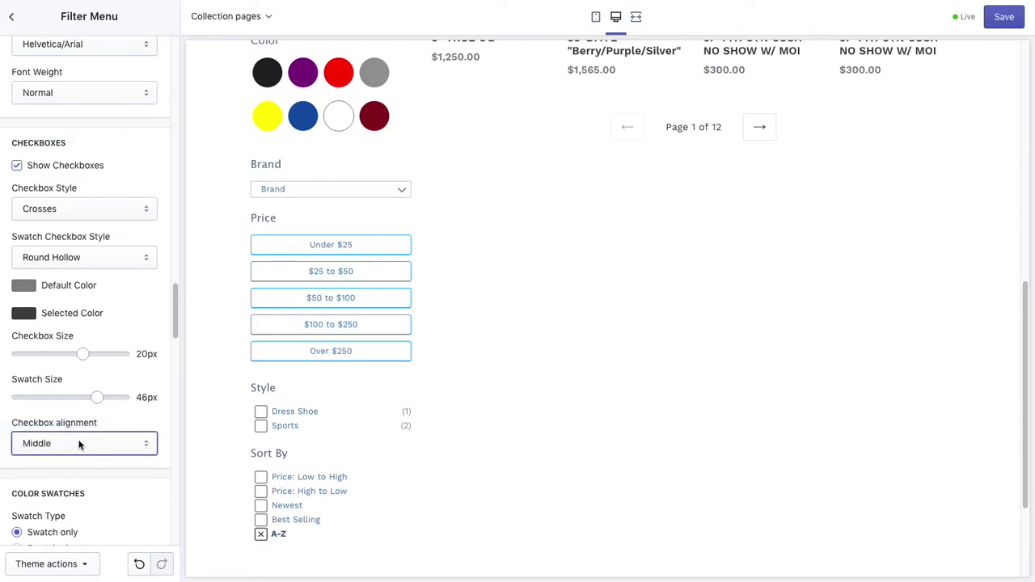
pyautogui.click(80, 449)
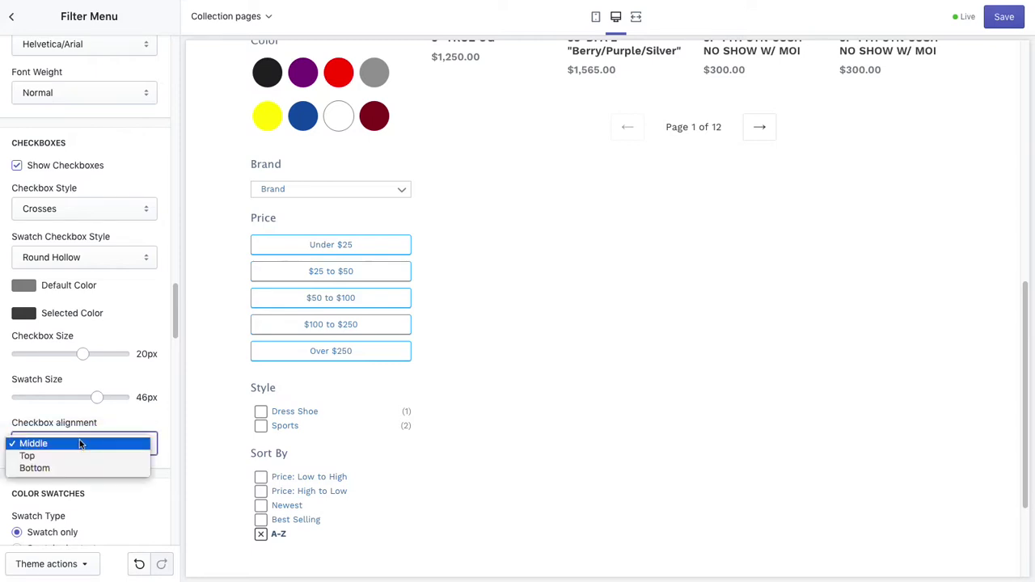
# Return checkbox alignment to Top and set Color Swatches to 'Swatch plus text'.
pyautogui.click(71, 458)
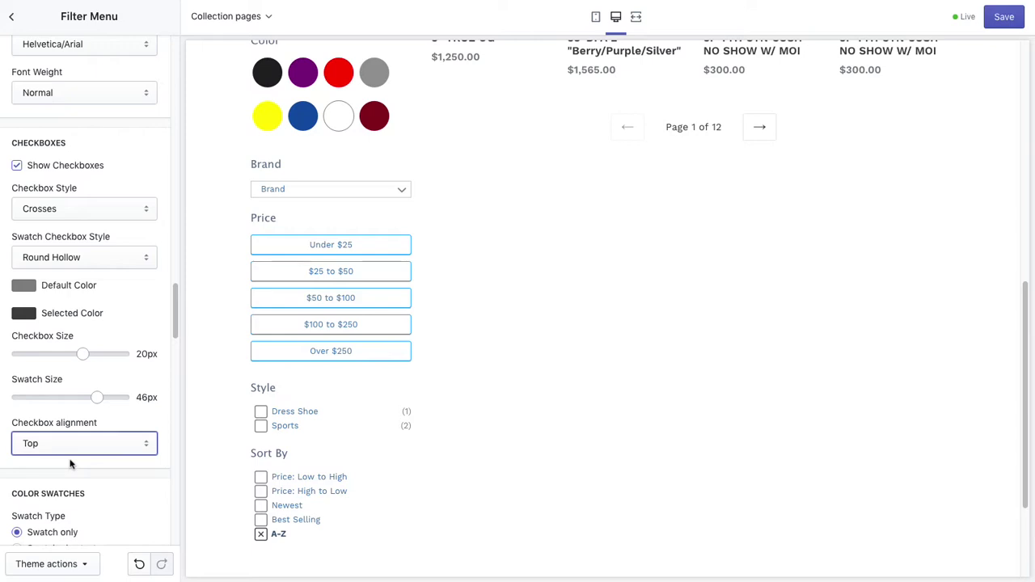
pyautogui.scroll(-4, 143, 344)
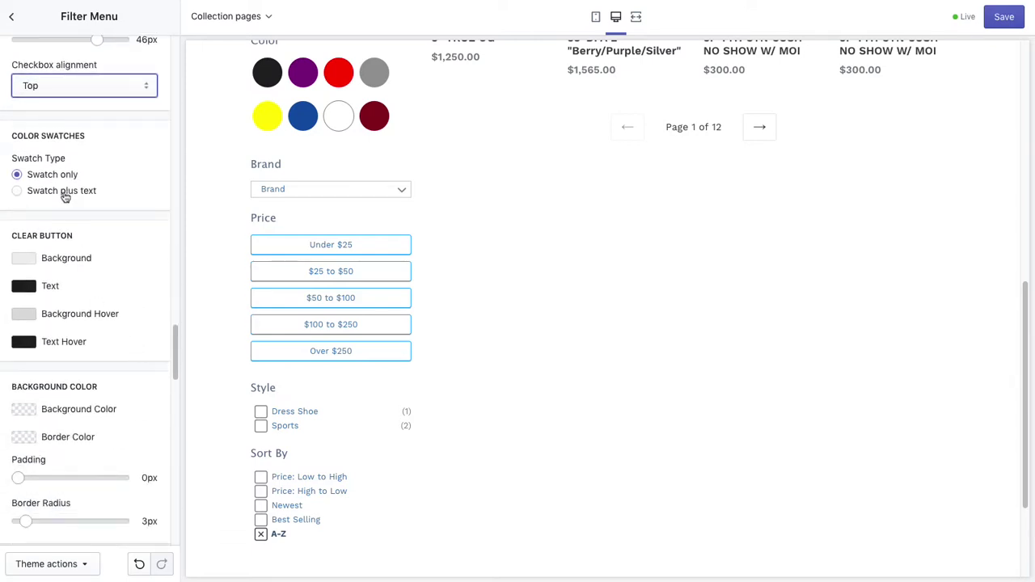
pyautogui.click(65, 194)
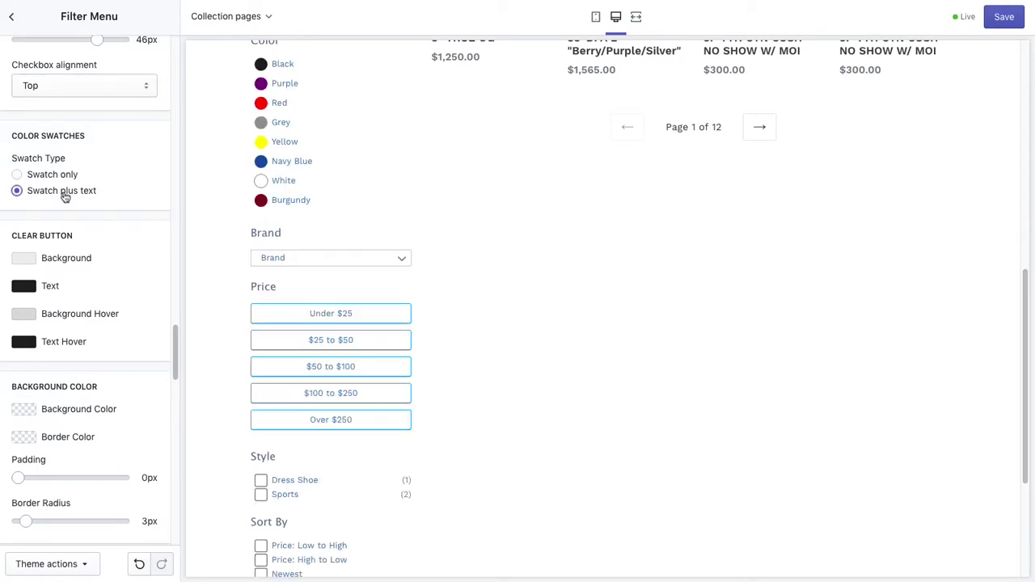
pyautogui.scroll(4, 129, 198)
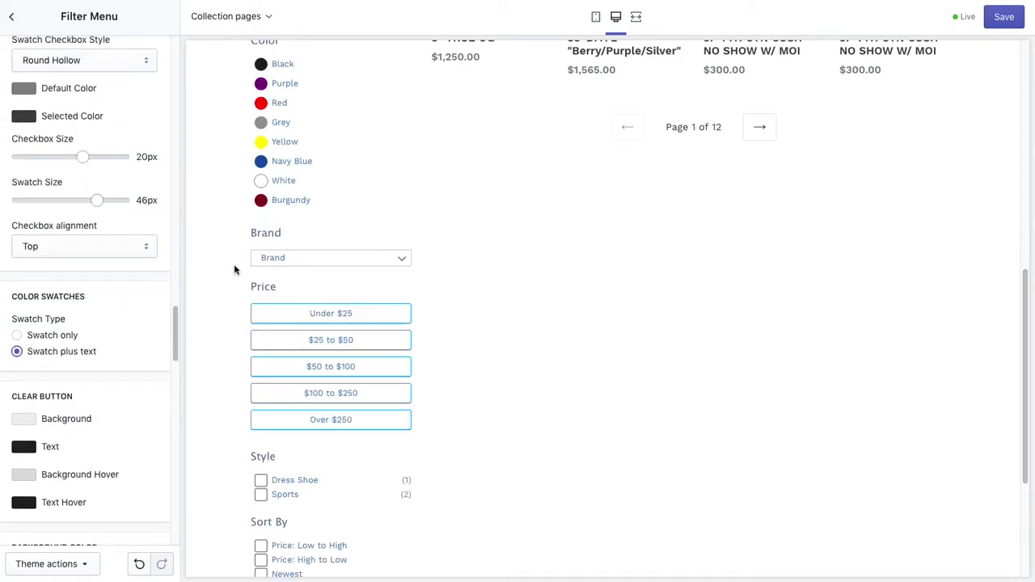
pyautogui.scroll(-2, 110, 378)
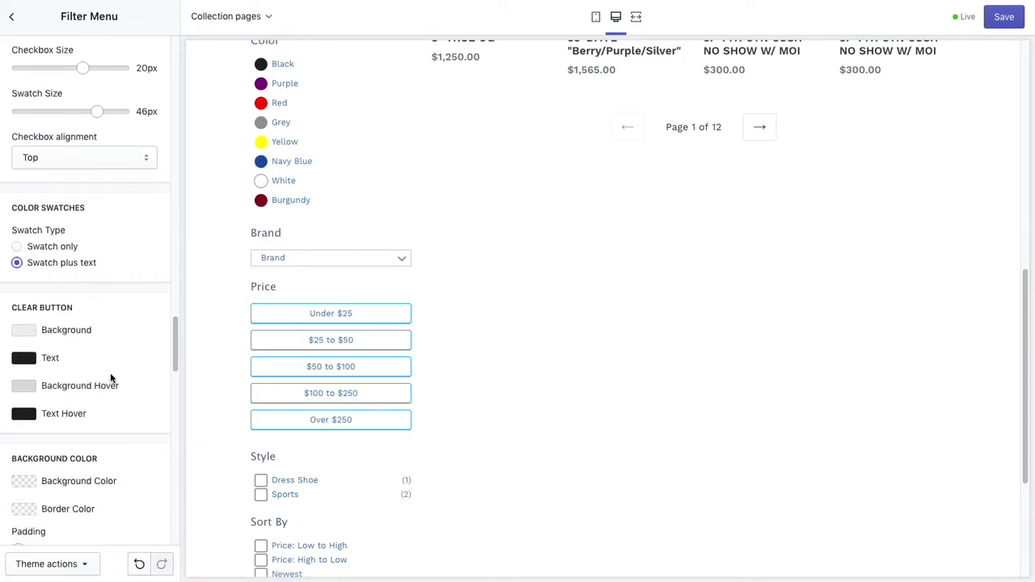
pyautogui.scroll(-3, 110, 378)
# Go back to Theme settings > Filter Menu and reach the Clear Button settings.
pyautogui.press('Escape')
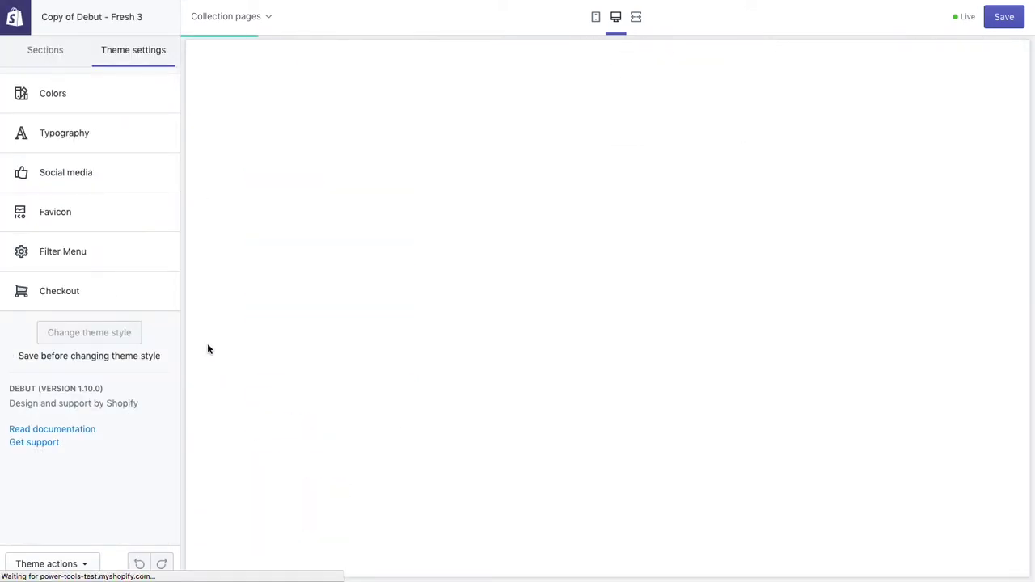
pyautogui.click(72, 251)
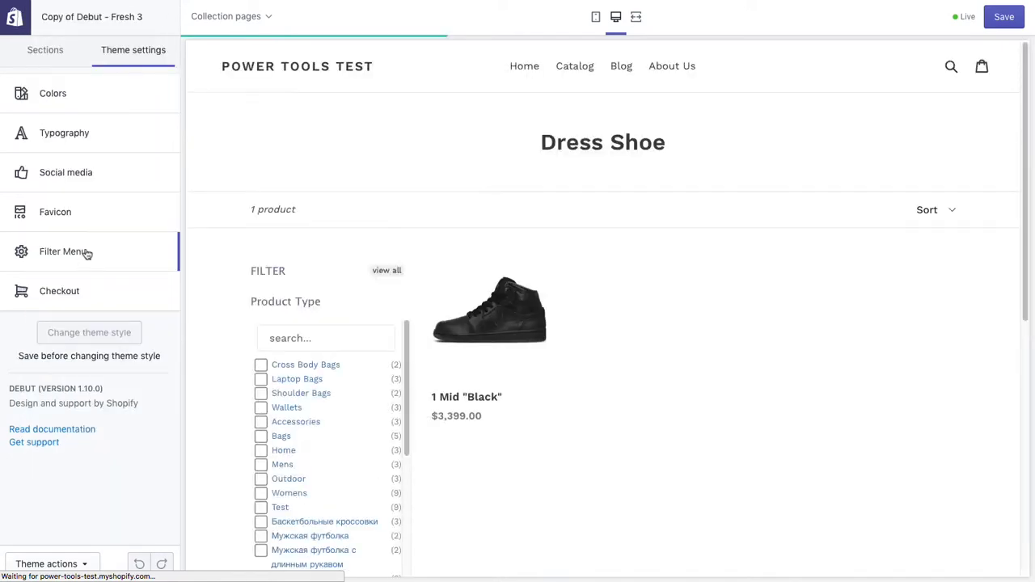
pyautogui.scroll(-5, 250, 363)
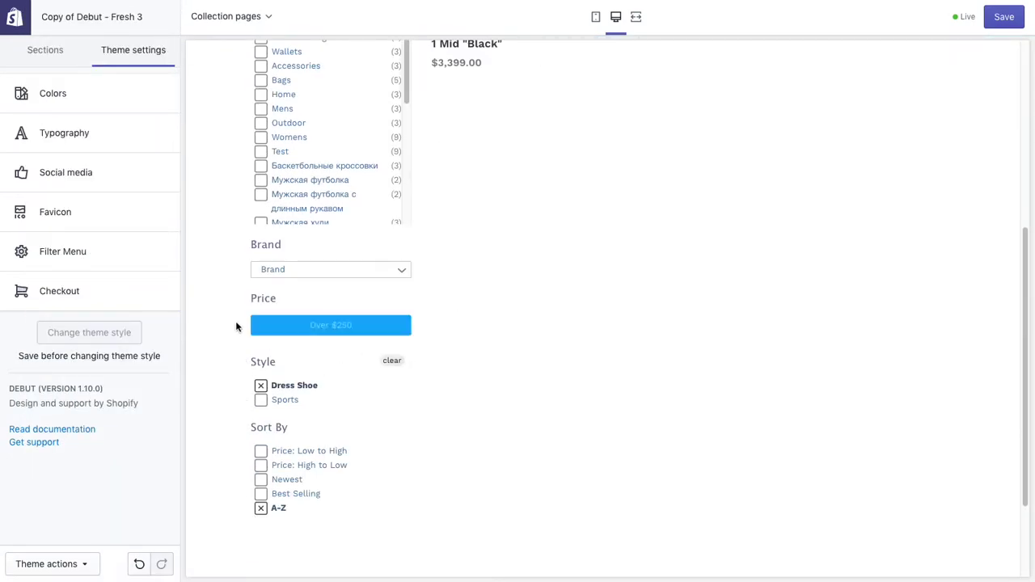
pyautogui.click(84, 259)
pyautogui.scroll(-15, 102, 353)
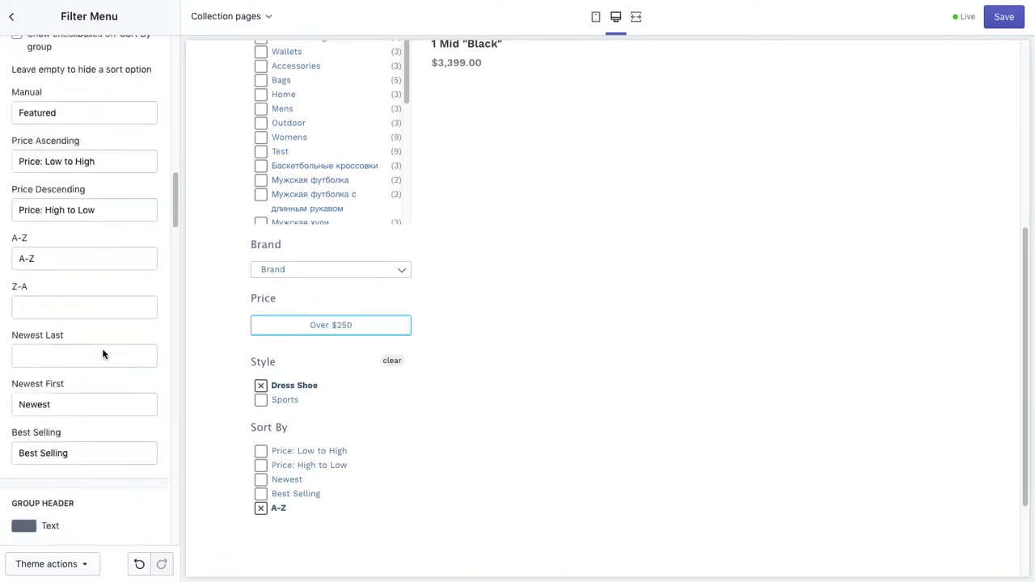
pyautogui.scroll(-5, 103, 353)
pyautogui.scroll(-3, 103, 353)
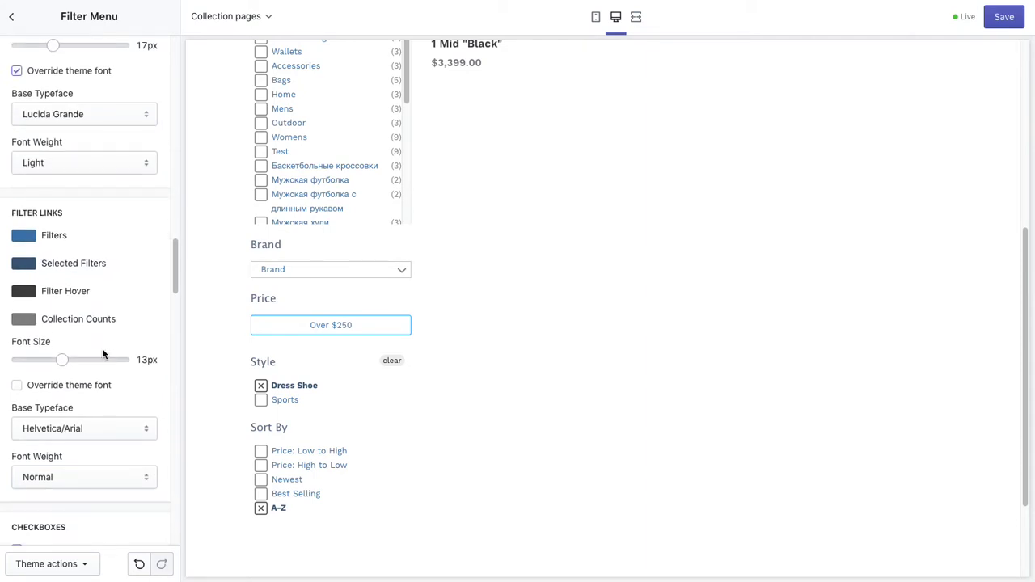
pyautogui.scroll(-8, 103, 353)
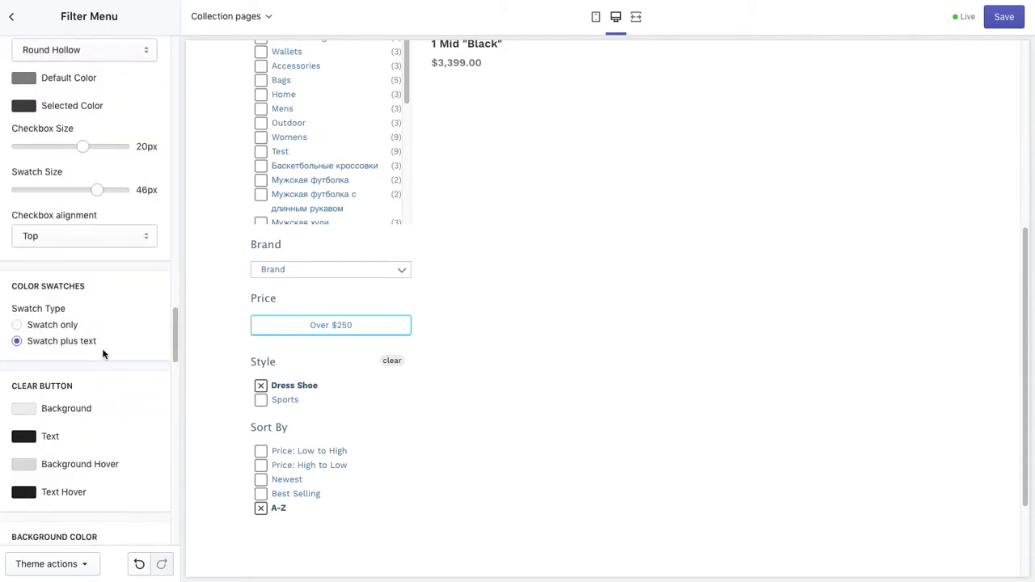
# Give the clear button a pale blue background and white text.
pyautogui.click(24, 342)
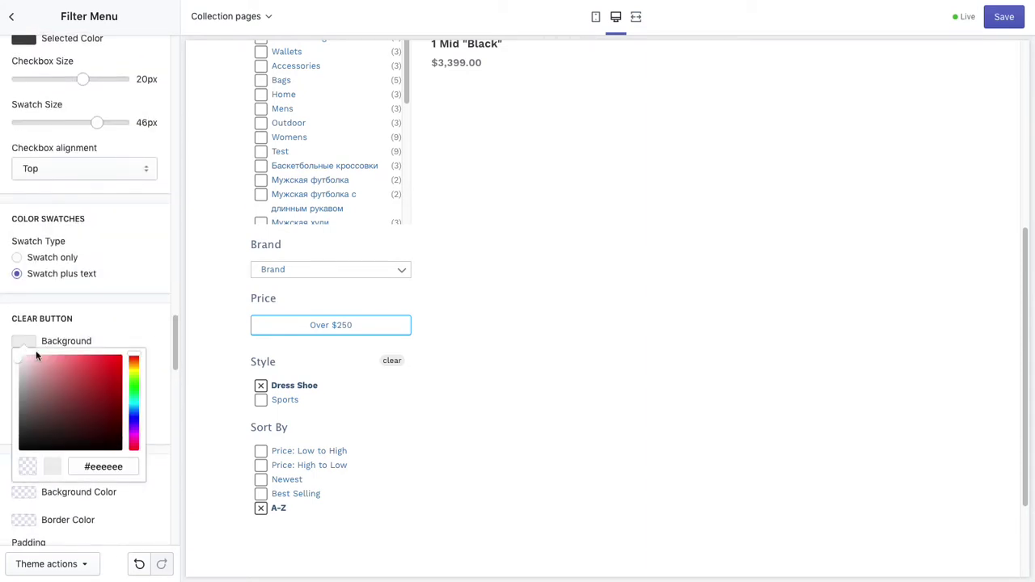
pyautogui.click(138, 417)
pyautogui.moveTo(99, 401); pyautogui.dragTo(36, 370)
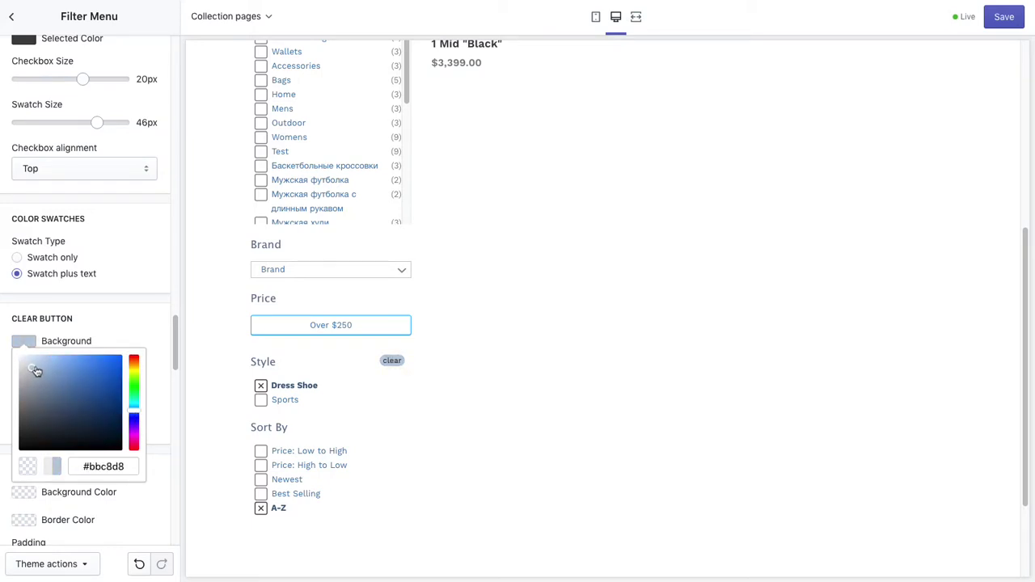
pyautogui.click(119, 319)
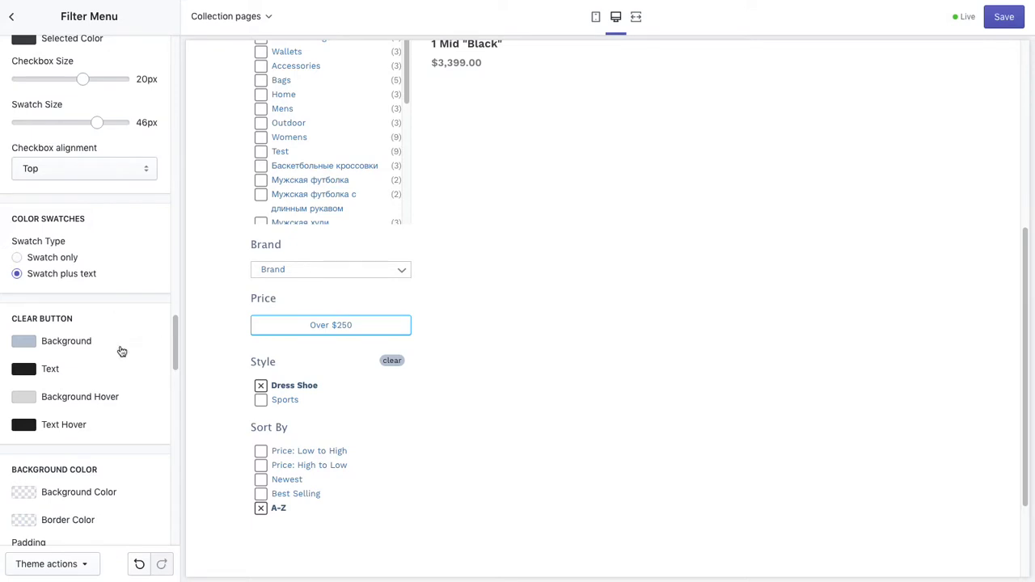
pyautogui.scroll(-1, 124, 357)
pyautogui.click(30, 372)
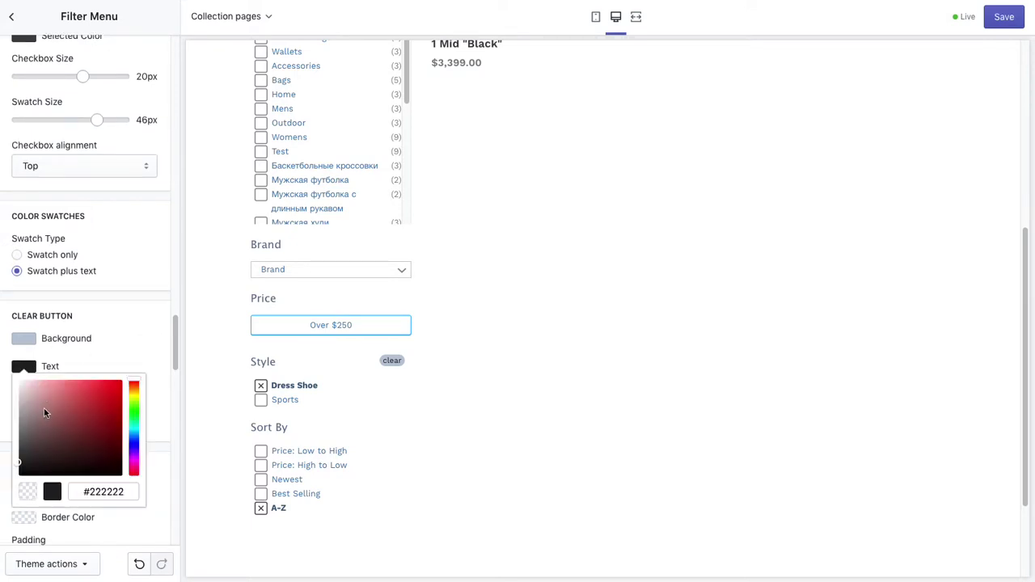
pyautogui.click(12, 379)
pyautogui.click(100, 346)
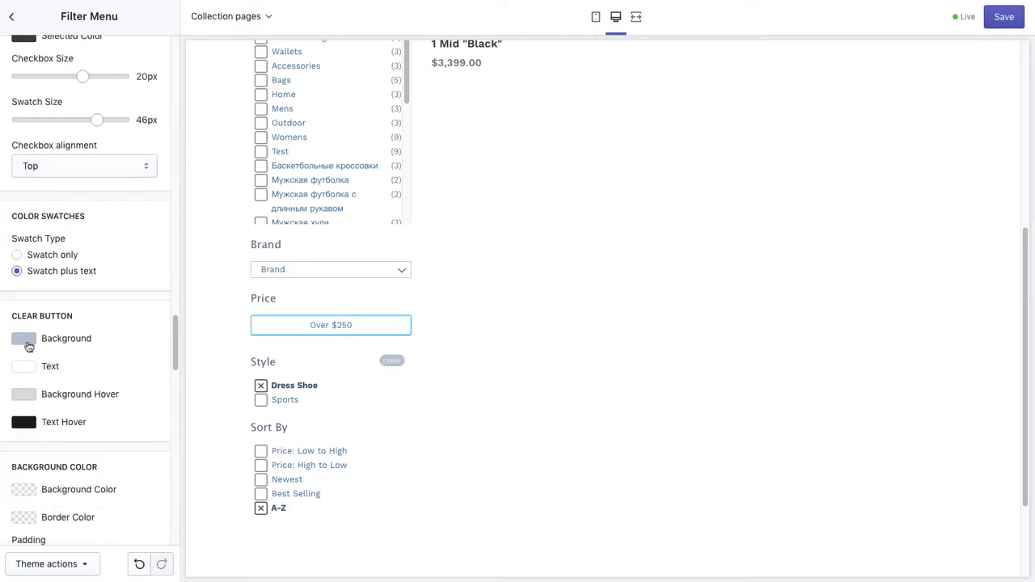
# Deepen the clear button background to medium blue #6d95c9.
pyautogui.click(24, 339)
pyautogui.moveTo(42, 389); pyautogui.dragTo(67, 377)
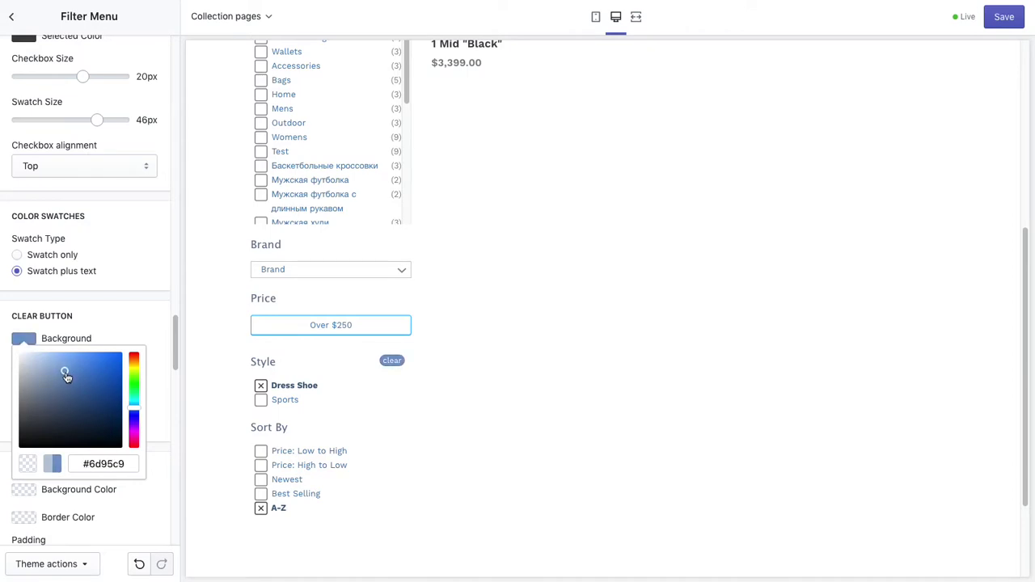
pyautogui.click(121, 315)
pyautogui.scroll(-1, 131, 324)
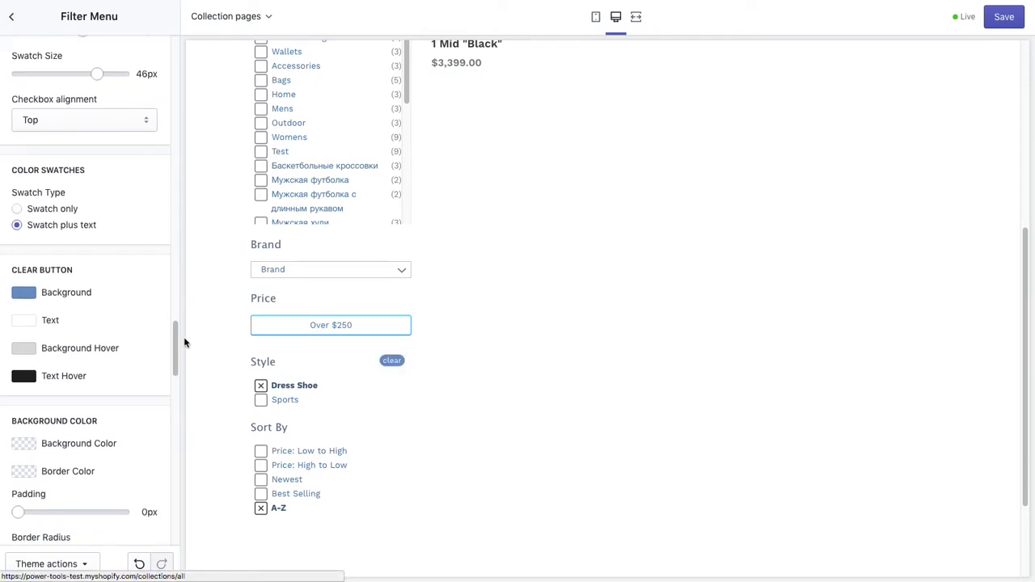
# Set the filter box background colour to light grey #f1f3f4.
pyautogui.scroll(-1, 122, 317)
pyautogui.scroll(-1, 120, 317)
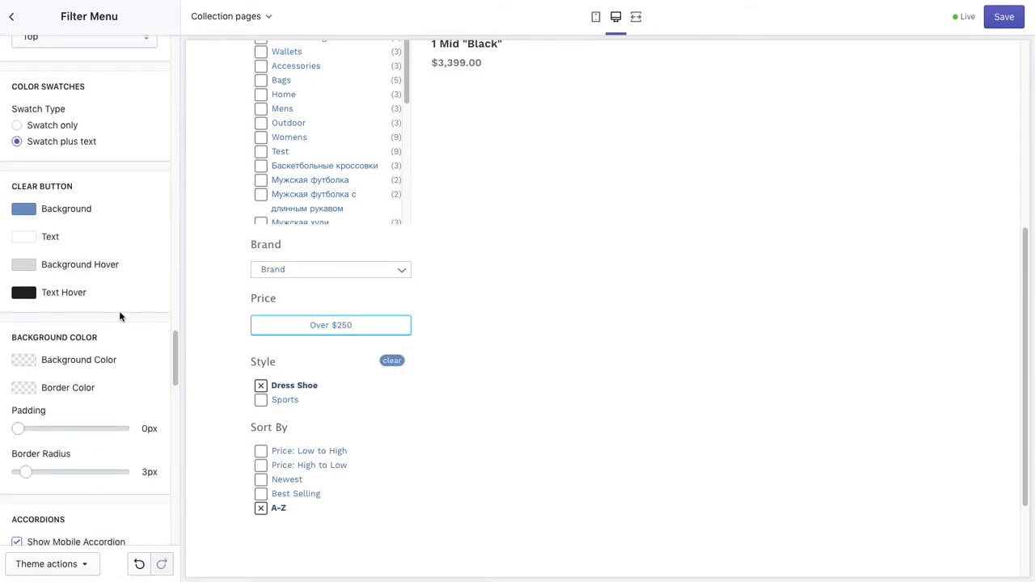
pyautogui.scroll(-1, 113, 317)
pyautogui.click(23, 354)
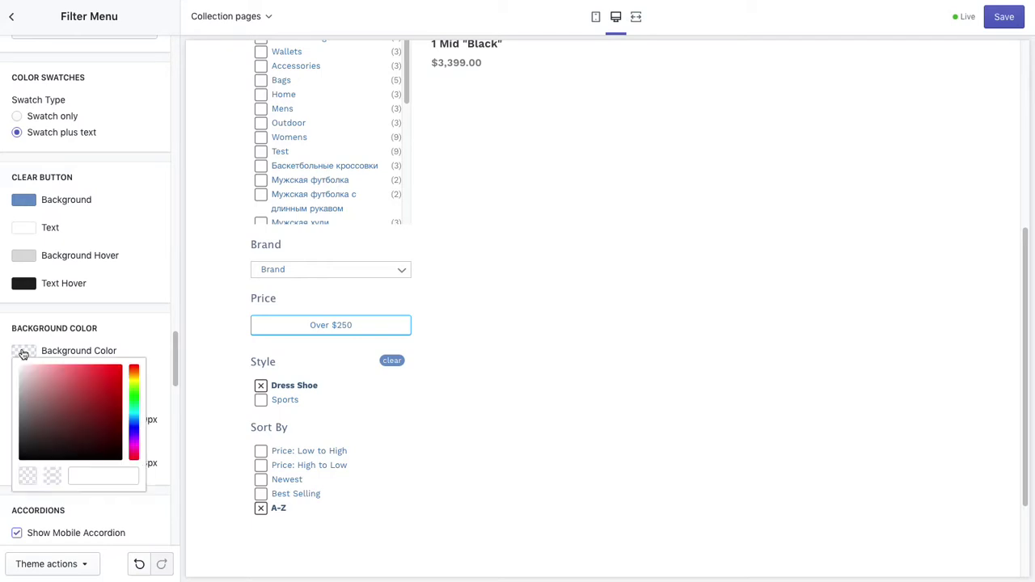
pyautogui.moveTo(50, 401)
pyautogui.mouseDown()
pyautogui.moveTo(28, 400)
pyautogui.moveTo(21, 373)
pyautogui.mouseUp()
pyautogui.click(135, 421)
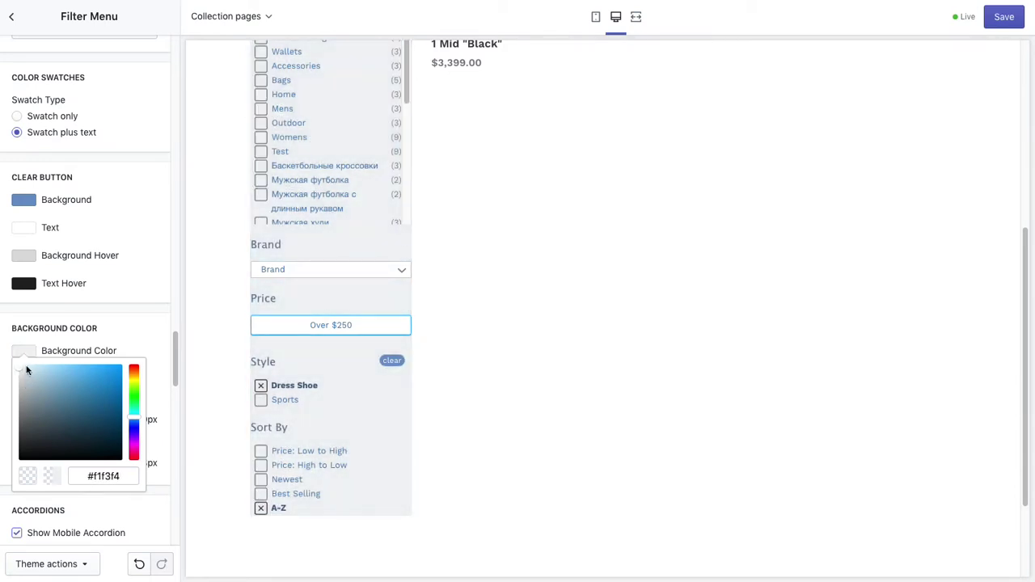
pyautogui.click(148, 333)
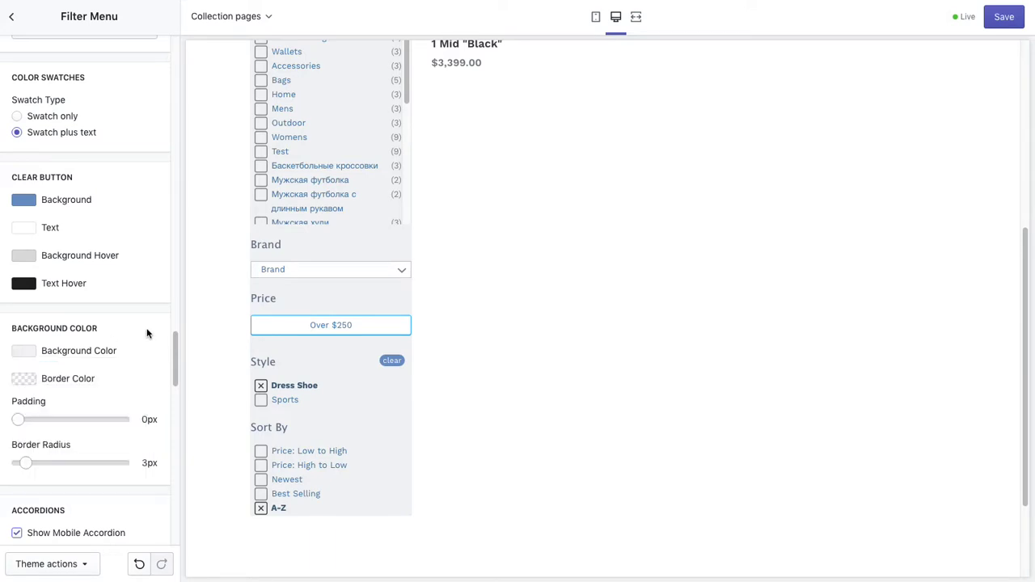
# Set the filter box border colour to a light blue-grey.
pyautogui.click(24, 379)
pyautogui.click(134, 454)
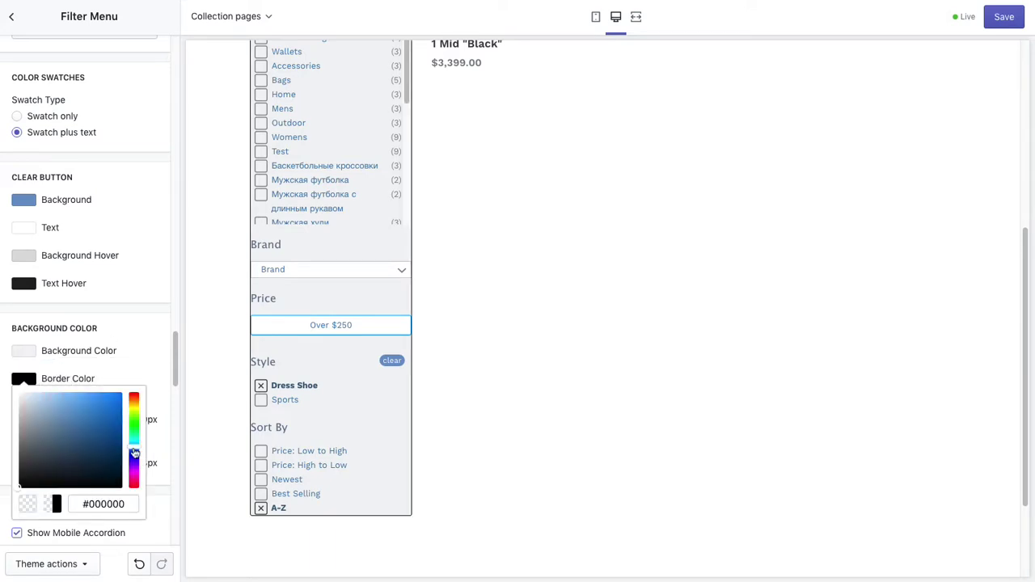
pyautogui.moveTo(28, 401); pyautogui.dragTo(27, 404)
pyautogui.click(142, 353)
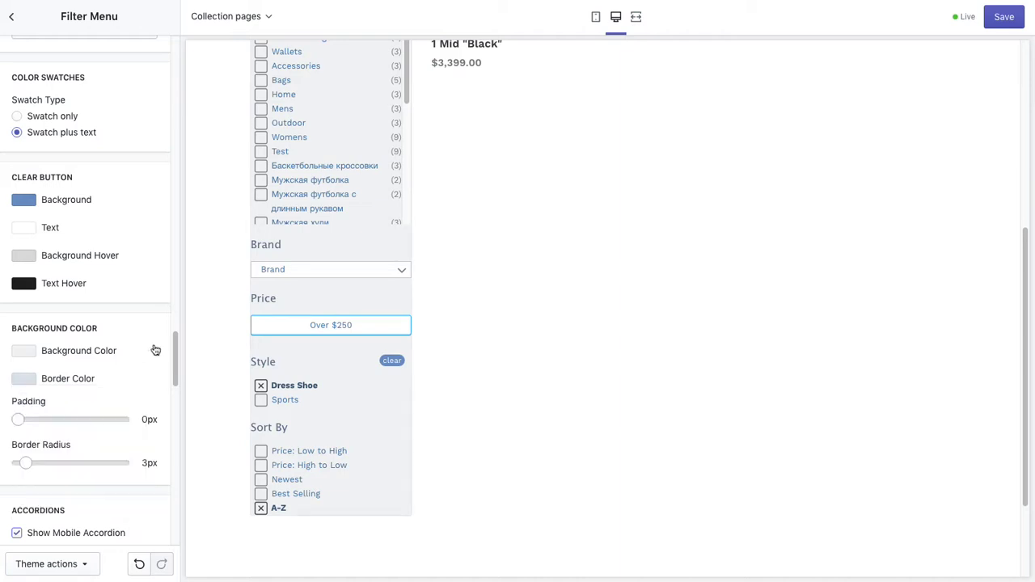
# Give the filter box 10px padding and a 6px border radius.
pyautogui.moveTo(24, 419); pyautogui.dragTo(44, 419)
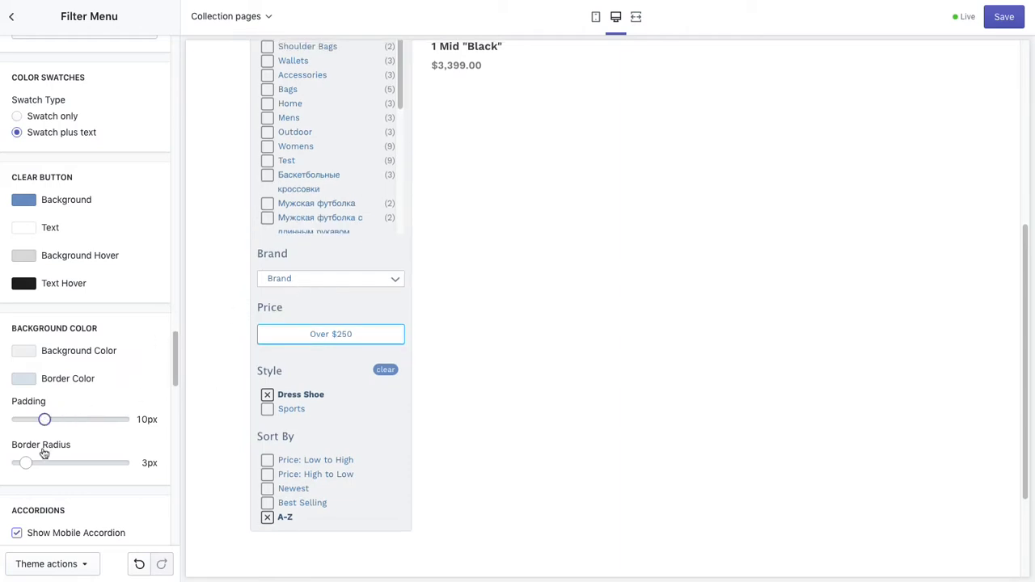
pyautogui.moveTo(28, 463); pyautogui.dragTo(34, 462)
pyautogui.scroll(3, 232, 349)
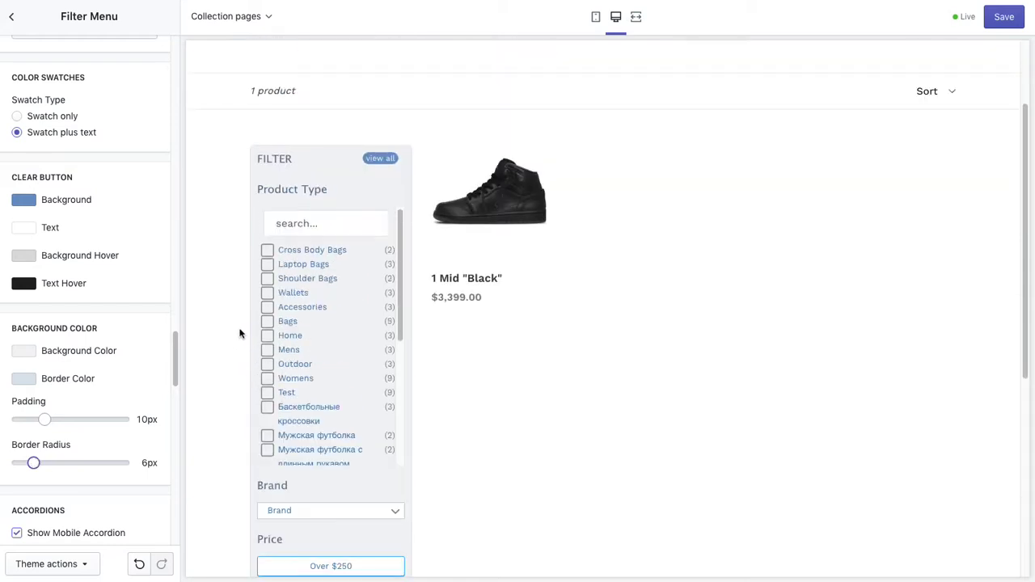
pyautogui.scroll(-4, 217, 291)
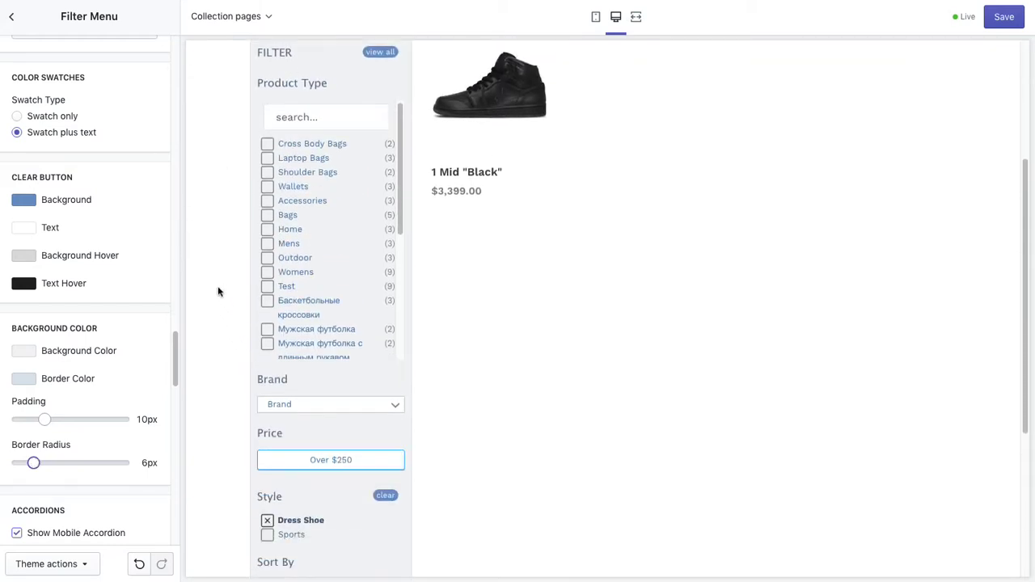
pyautogui.scroll(4, 216, 291)
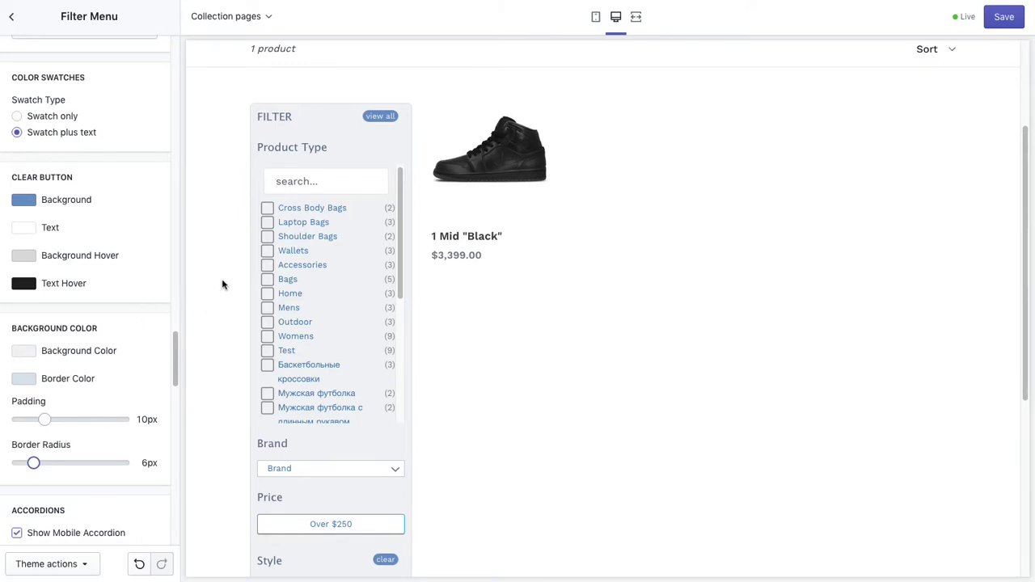
pyautogui.scroll(-3, 216, 293)
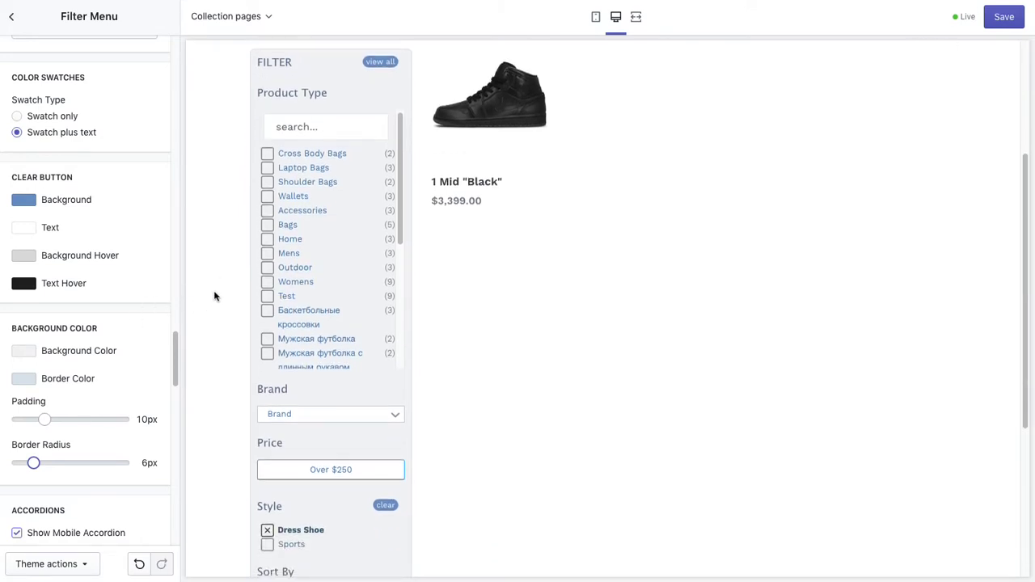
pyautogui.scroll(-4, 112, 319)
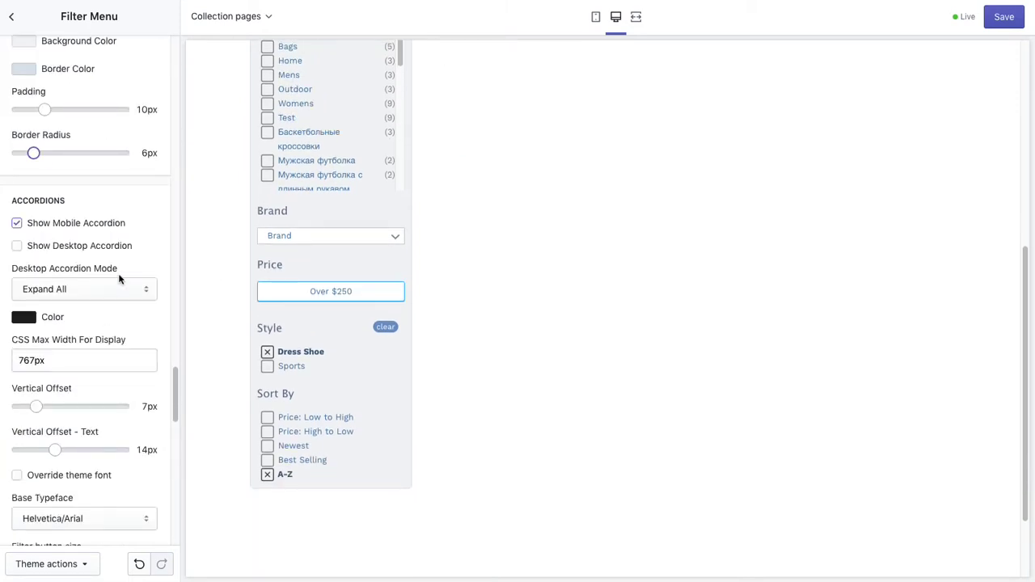
# Preview the filter on mobile and toggle Show Mobile Accordion off and back on.
pyautogui.scroll(5, 279, 225)
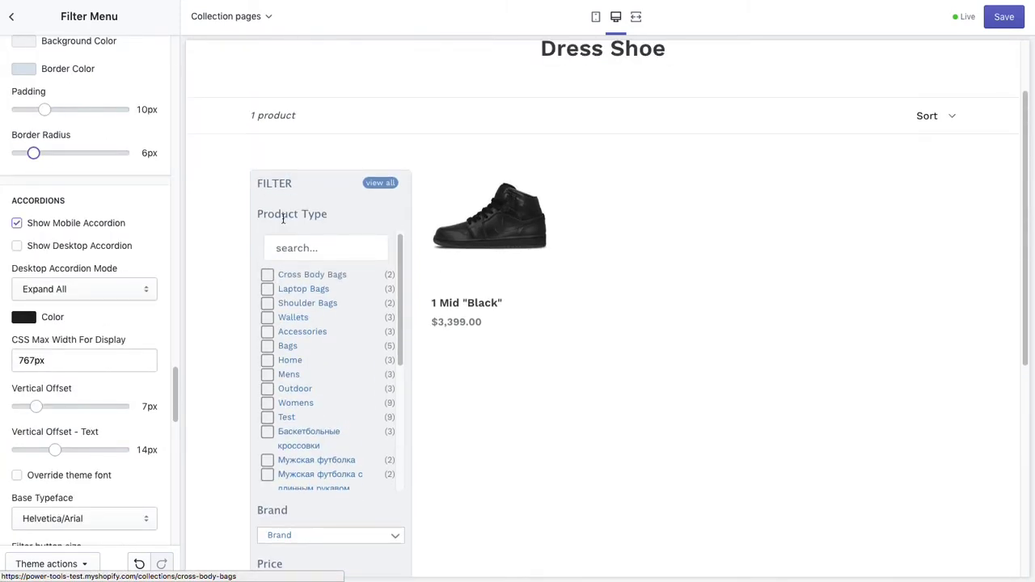
pyautogui.click(595, 16)
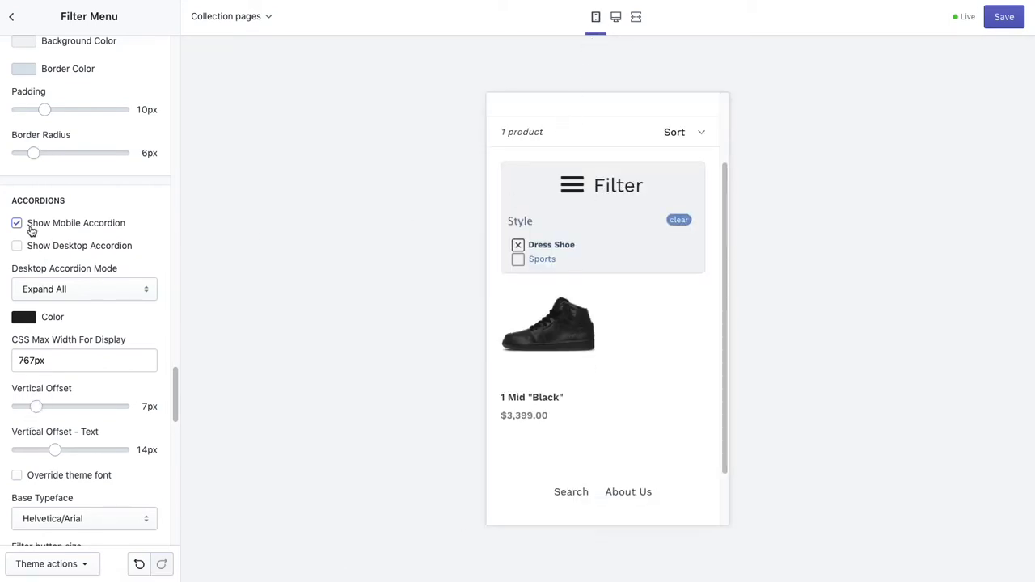
pyautogui.click(618, 186)
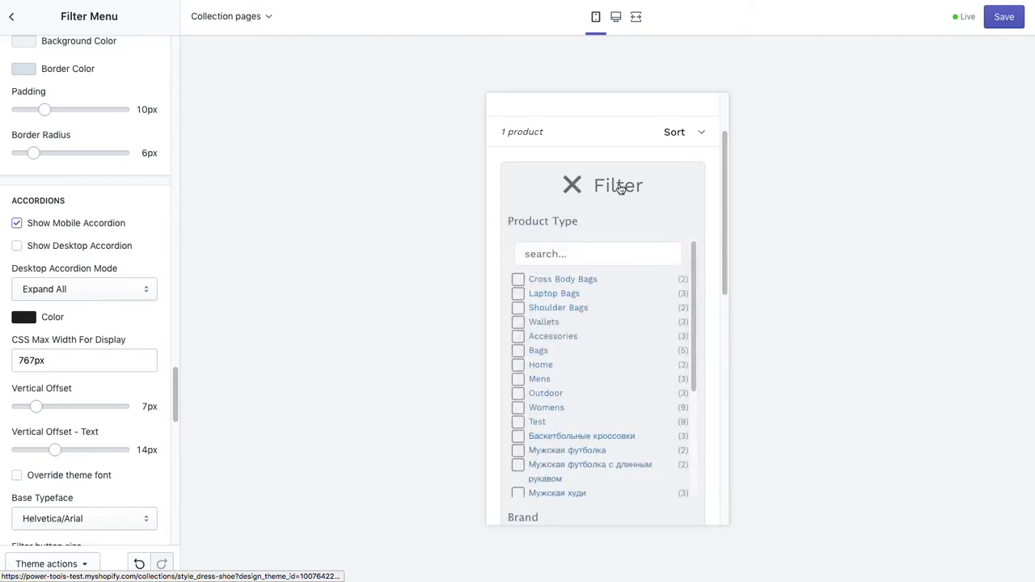
pyautogui.click(617, 186)
pyautogui.click(17, 223)
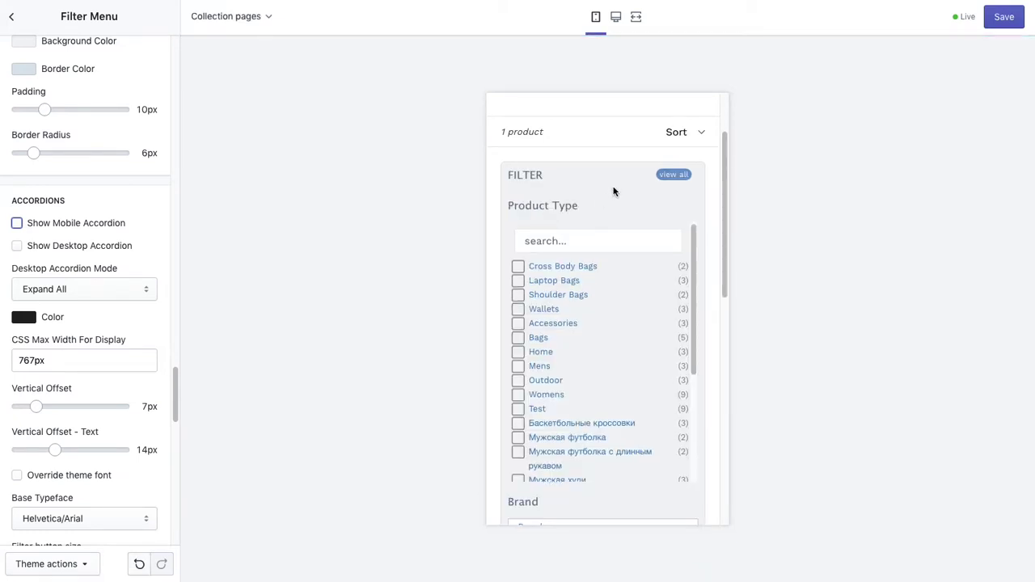
pyautogui.scroll(-3, 609, 202)
pyautogui.scroll(-3, 606, 212)
pyautogui.scroll(3, 596, 250)
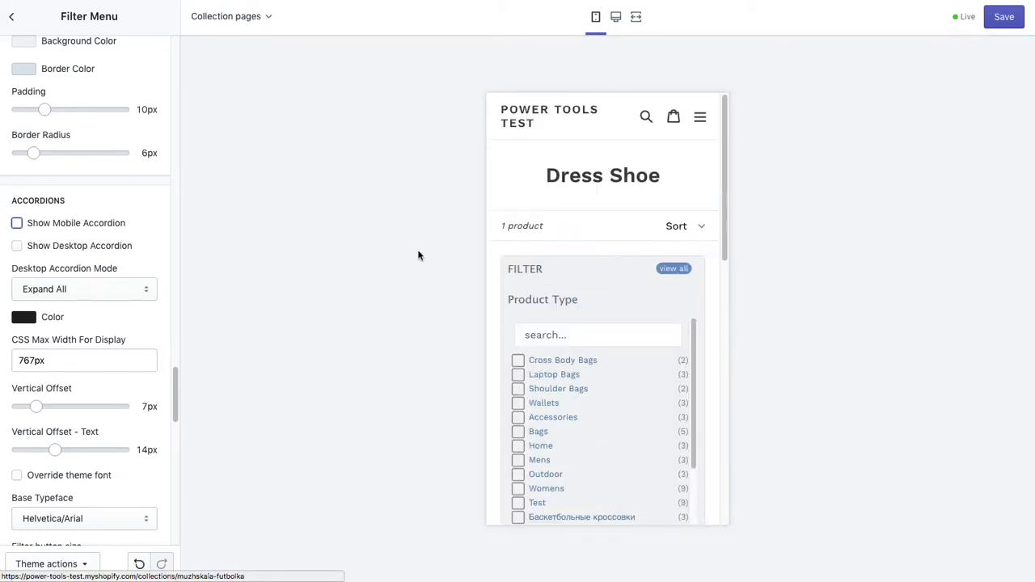
pyautogui.click(17, 223)
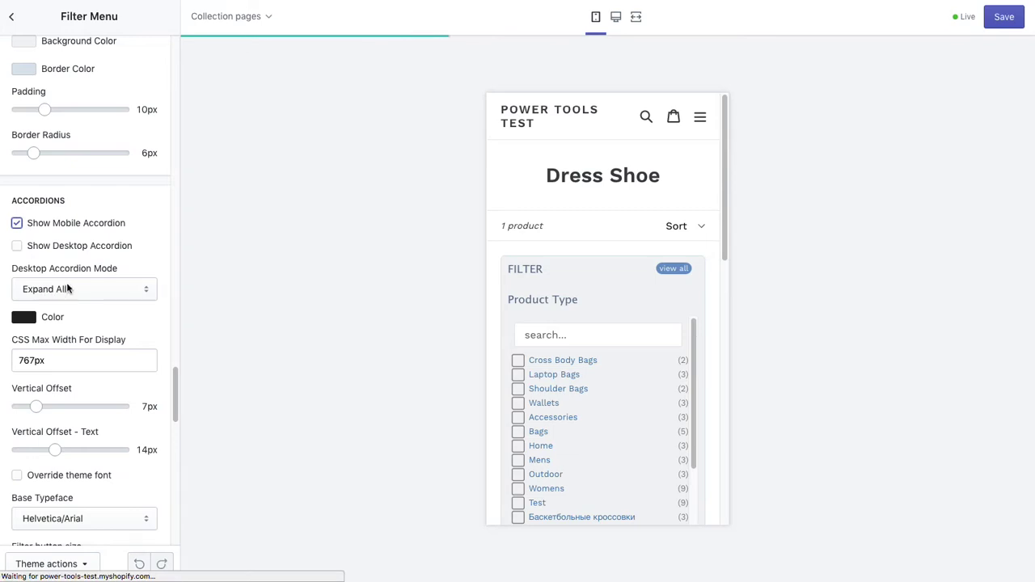
# Set the accordion colour to dark slate blue #415872.
pyautogui.click(24, 320)
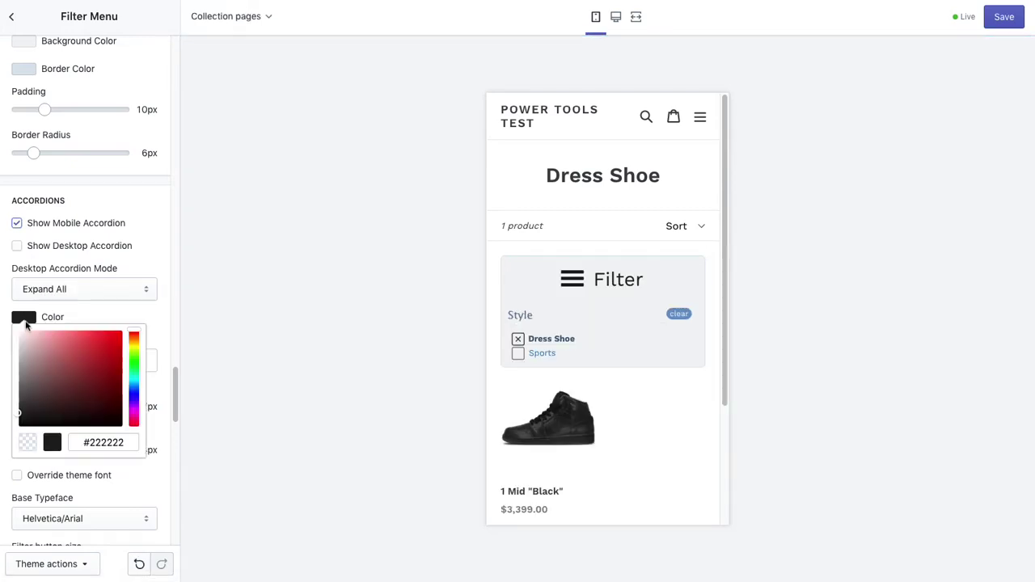
pyautogui.click(134, 386)
pyautogui.click(60, 351)
pyautogui.moveTo(60, 351); pyautogui.dragTo(62, 383)
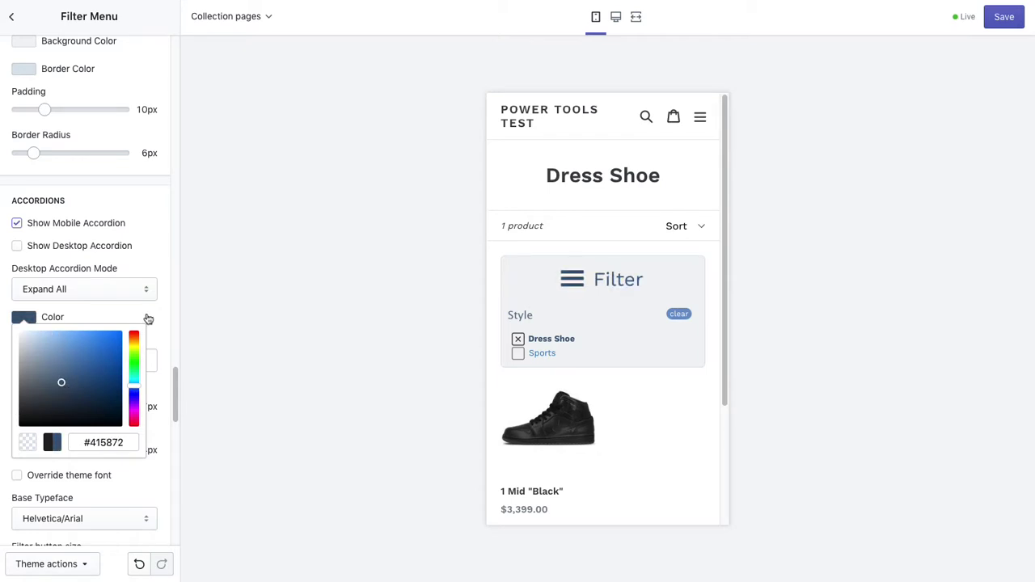
pyautogui.click(148, 319)
pyautogui.scroll(-1, 154, 307)
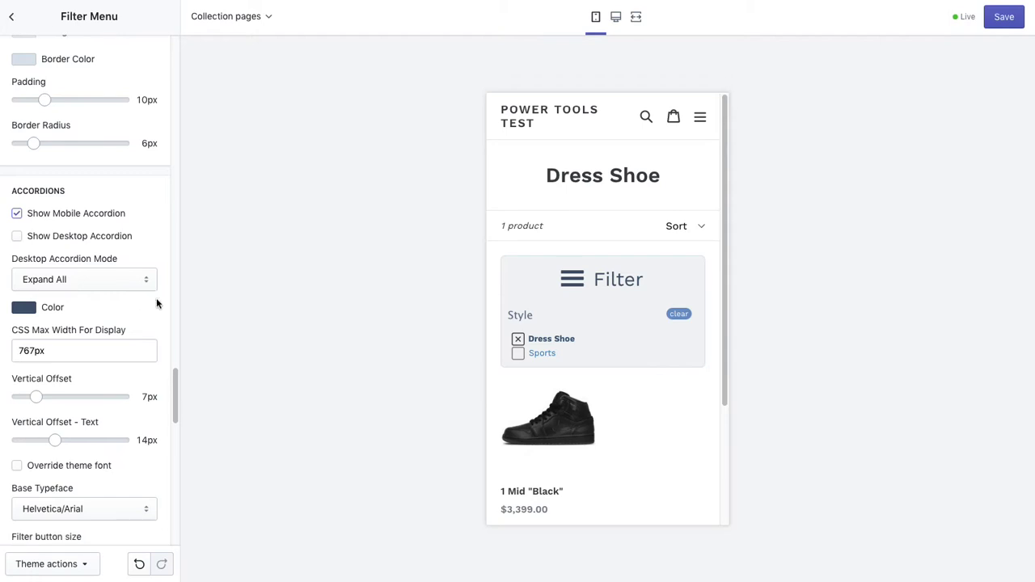
# On desktop preview, choose Expand First (Non Selected), test it on Price, then disable the desktop accordion.
pyautogui.click(616, 18)
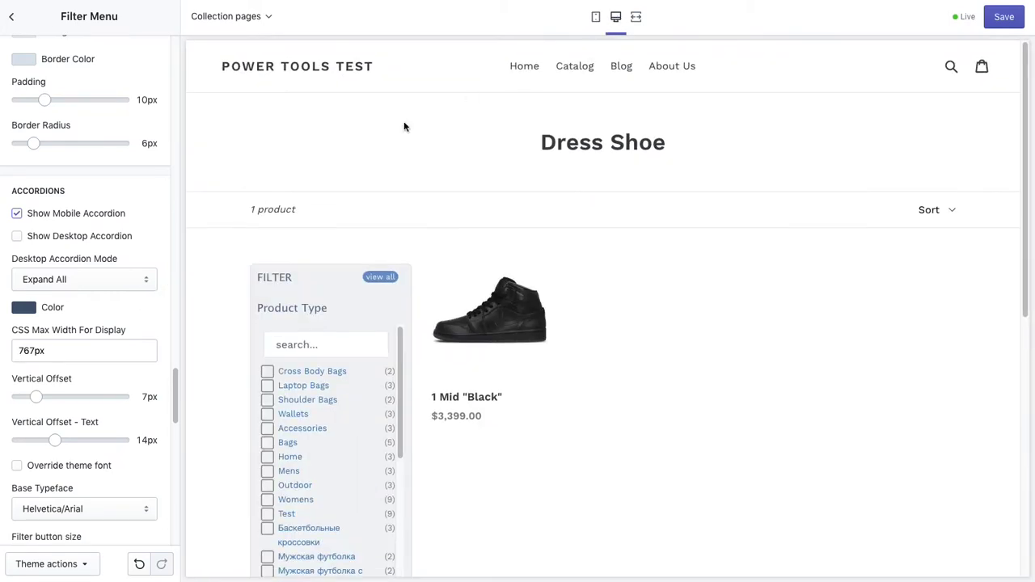
pyautogui.click(56, 238)
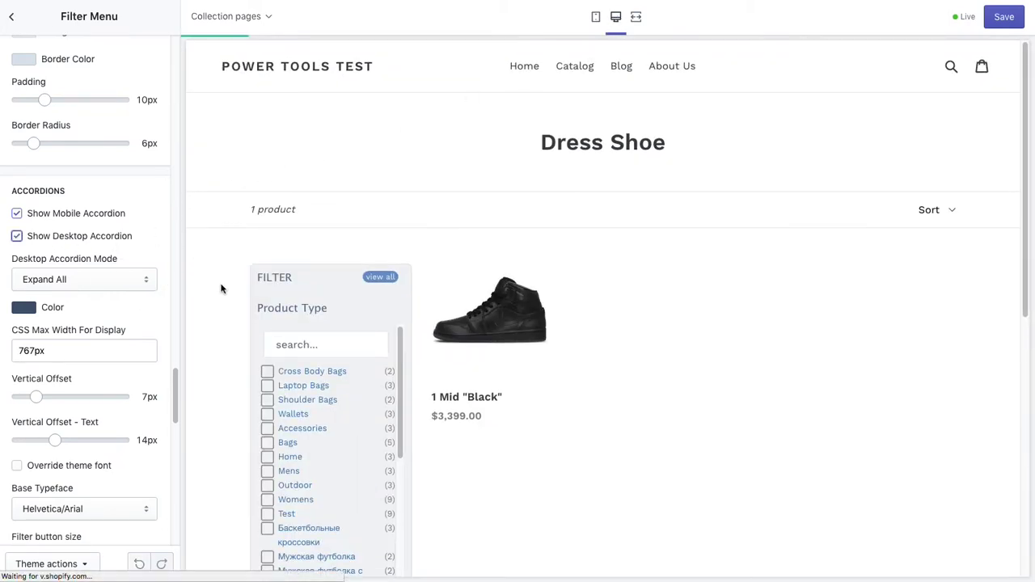
pyautogui.click(130, 281)
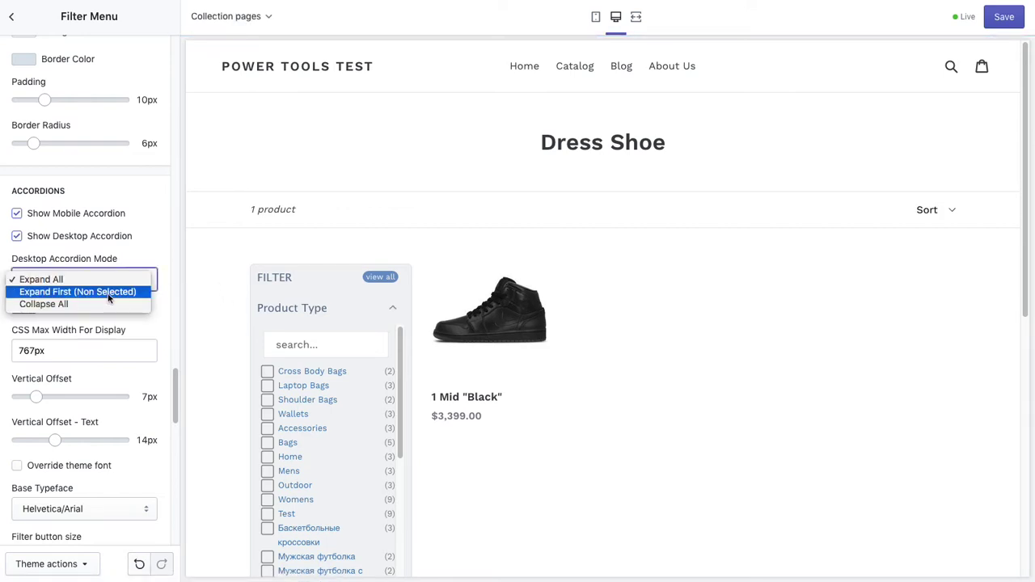
pyautogui.click(108, 294)
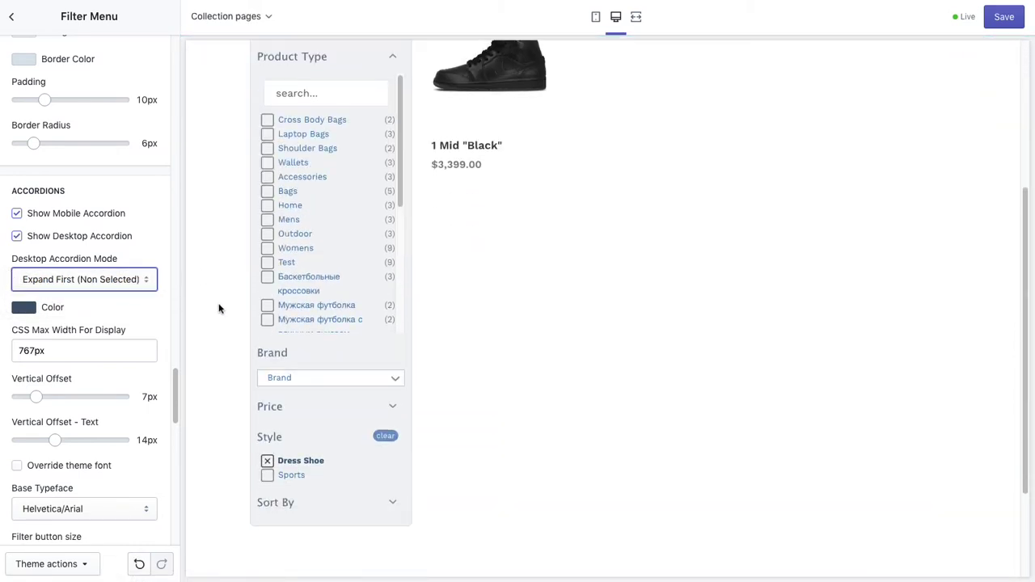
pyautogui.click(279, 408)
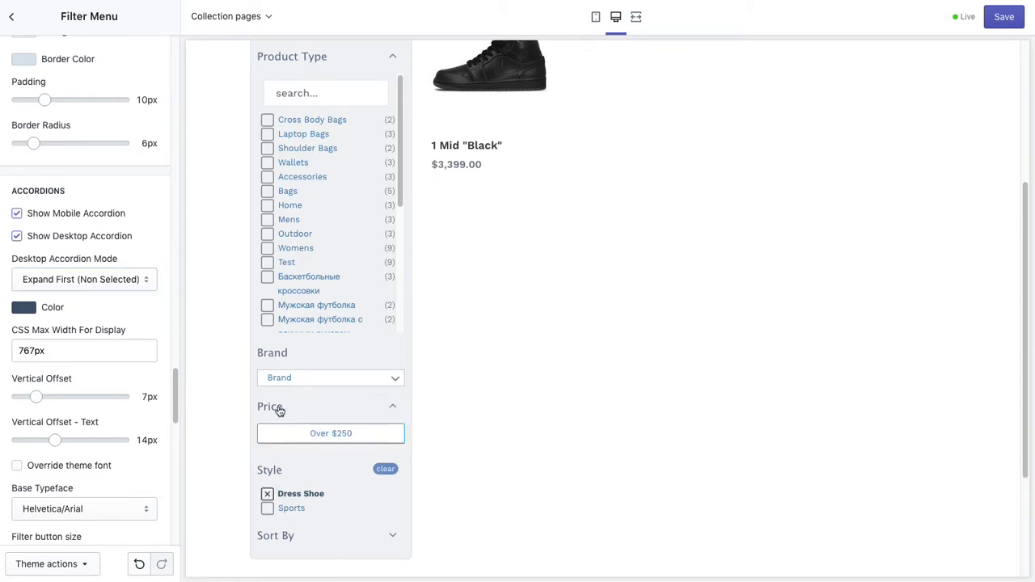
pyautogui.click(279, 409)
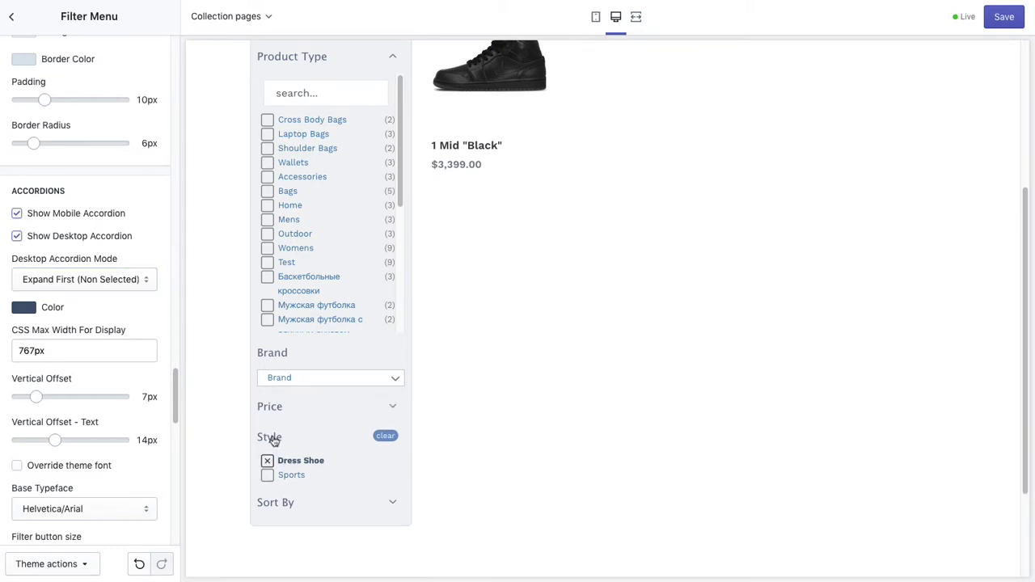
pyautogui.scroll(-3, 89, 323)
pyautogui.click(17, 98)
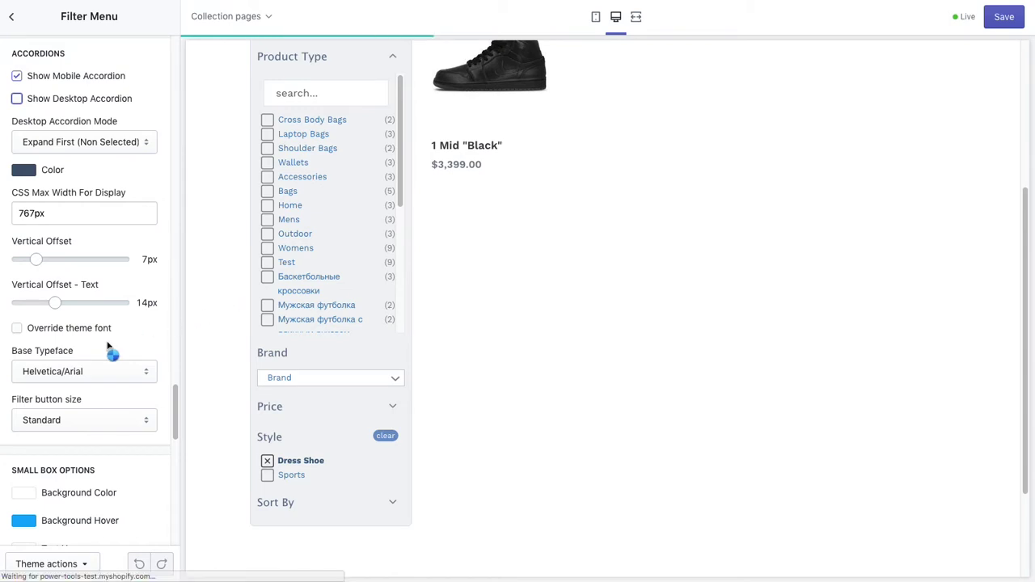
# Give the small box Background Hover a pale blue colour.
pyautogui.scroll(-2, 254, 342)
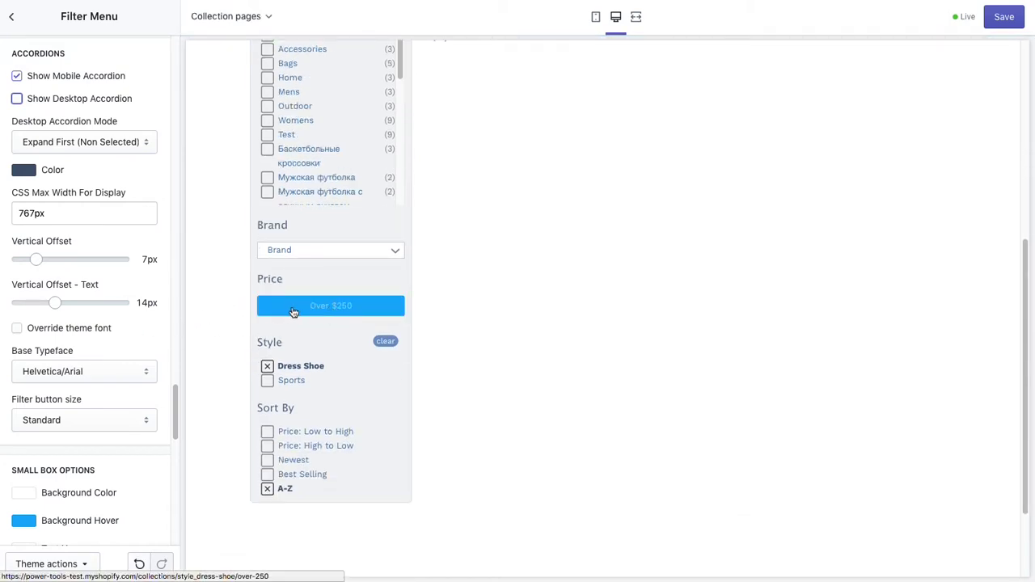
pyautogui.scroll(-3, 120, 364)
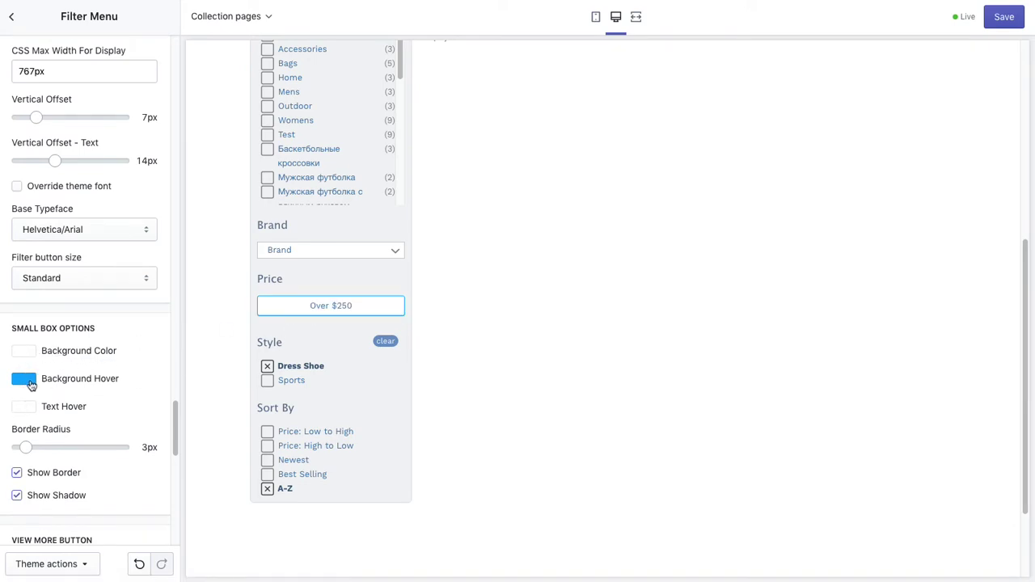
pyautogui.click(30, 385)
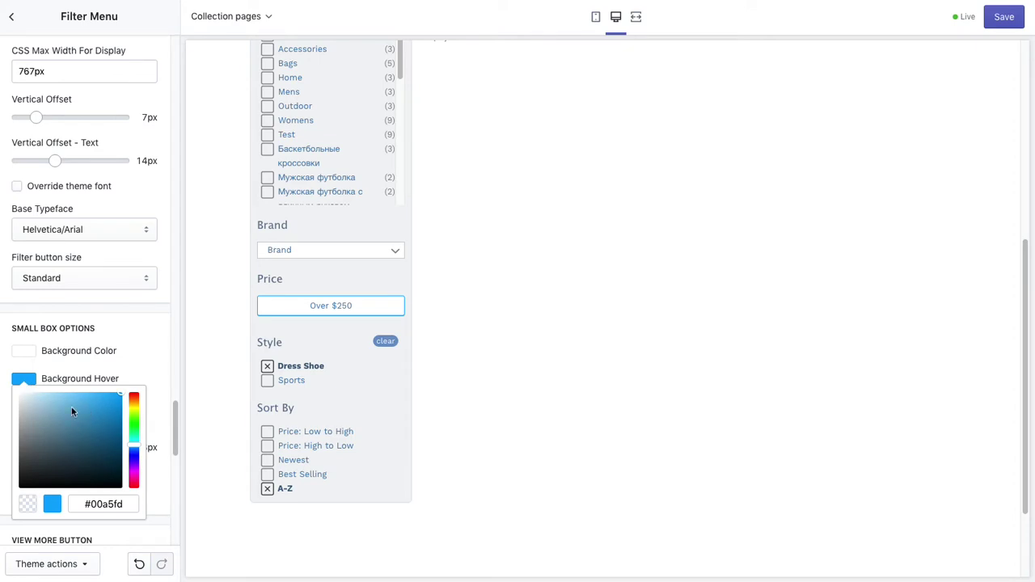
pyautogui.moveTo(73, 410); pyautogui.dragTo(51, 403)
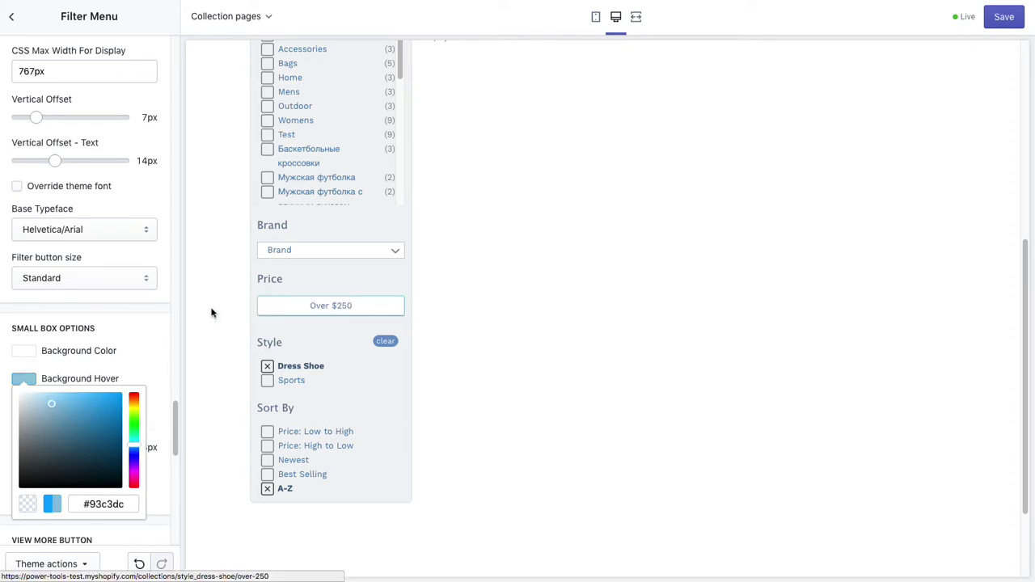
pyautogui.click(122, 342)
# Set Text Hover to dark navy #204679 and lighten Background Hover to #b5d3e3.
pyautogui.click(25, 407)
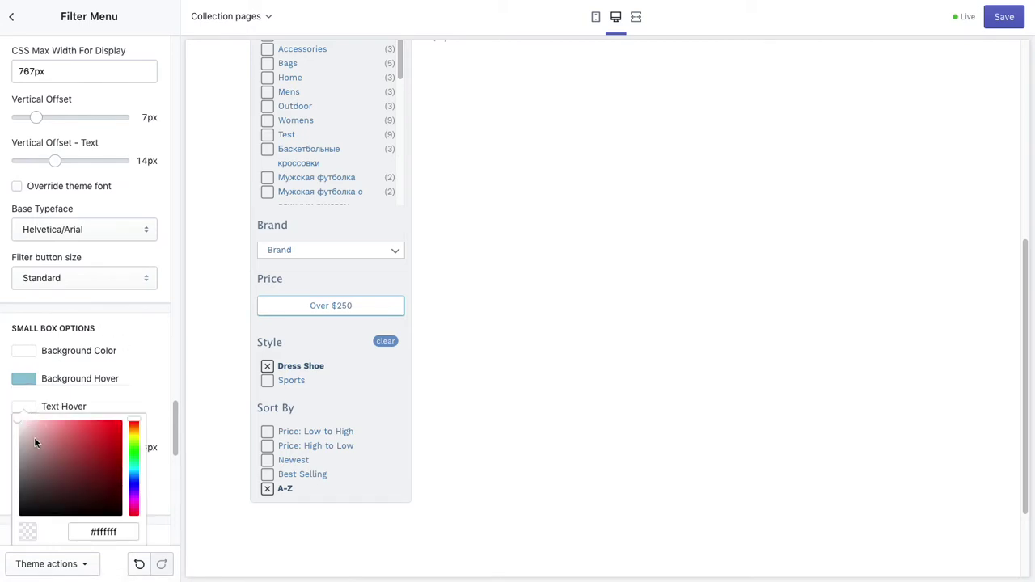
pyautogui.moveTo(35, 442); pyautogui.dragTo(25, 436)
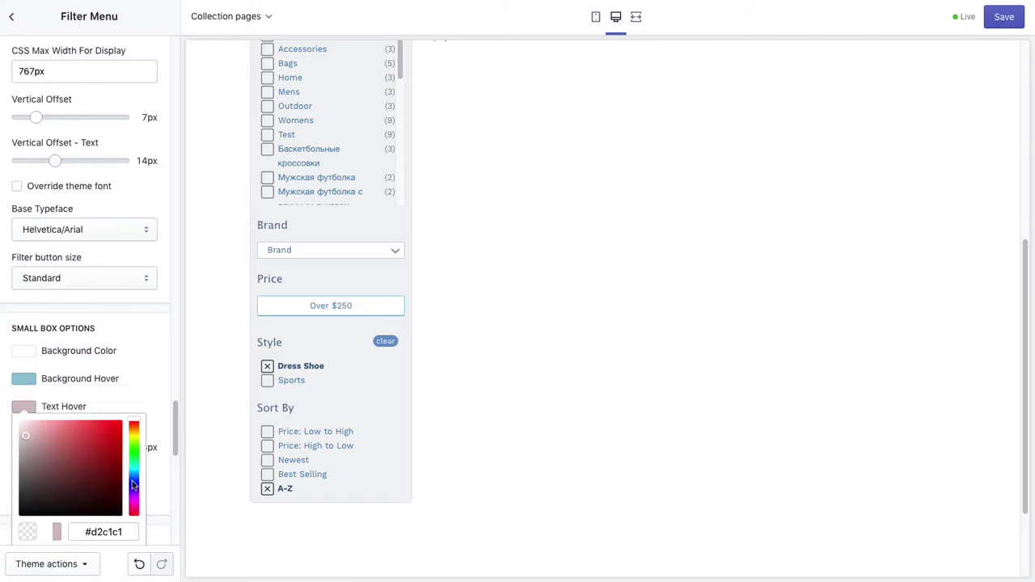
pyautogui.moveTo(133, 485); pyautogui.dragTo(133, 474)
pyautogui.moveTo(73, 435); pyautogui.dragTo(93, 469)
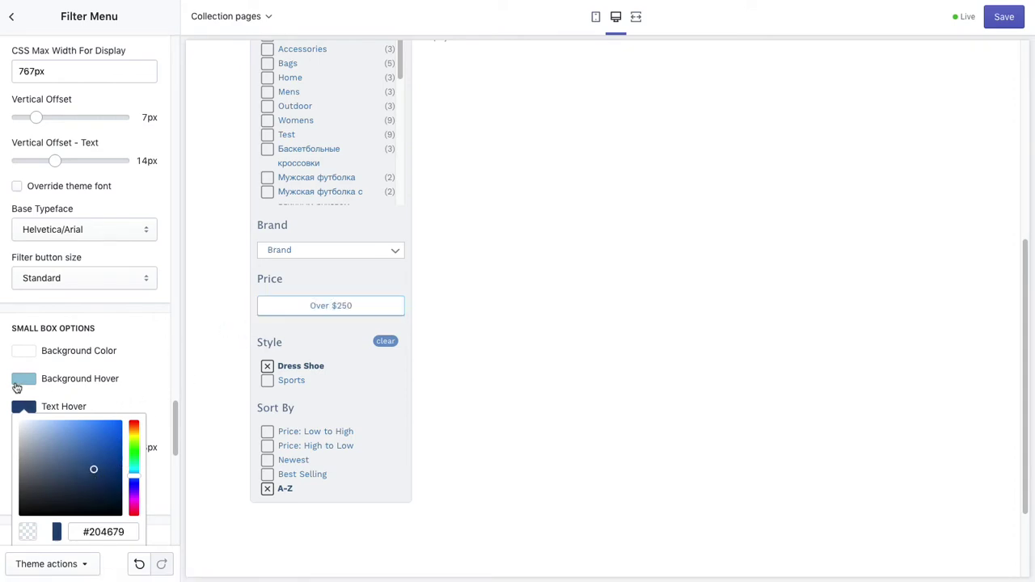
pyautogui.click(26, 385)
pyautogui.click(30, 383)
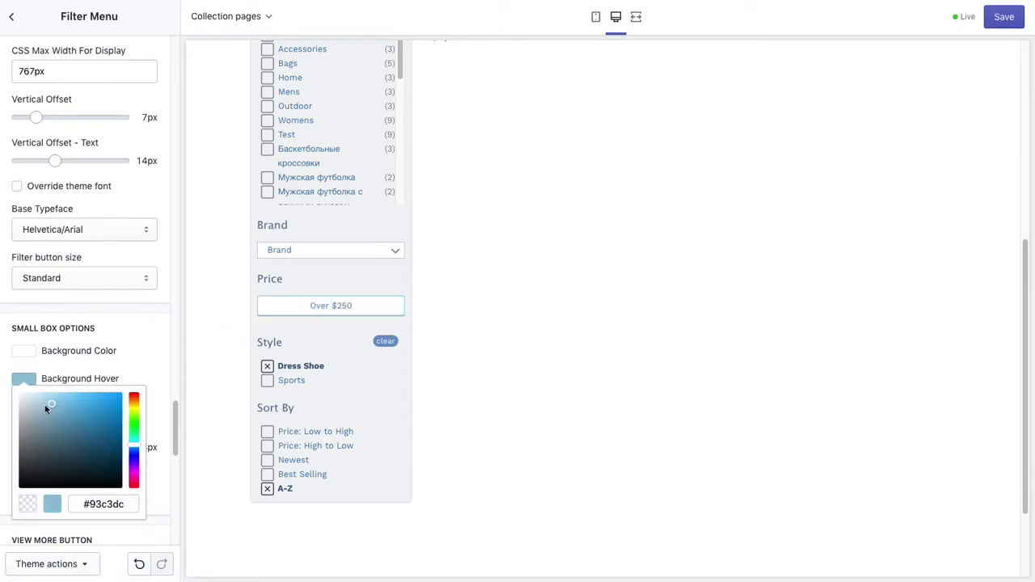
pyautogui.moveTo(45, 411); pyautogui.dragTo(52, 398)
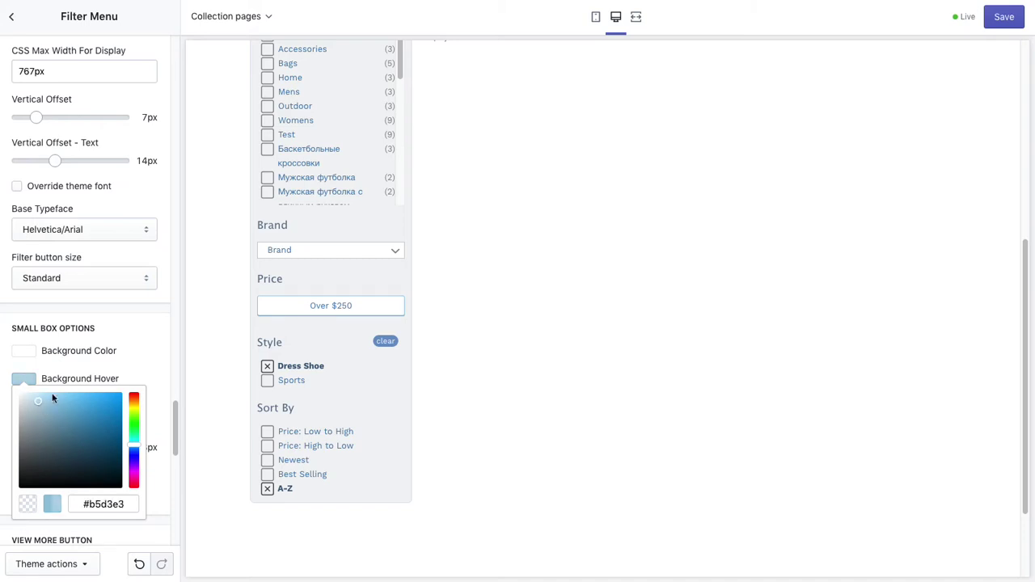
pyautogui.click(140, 344)
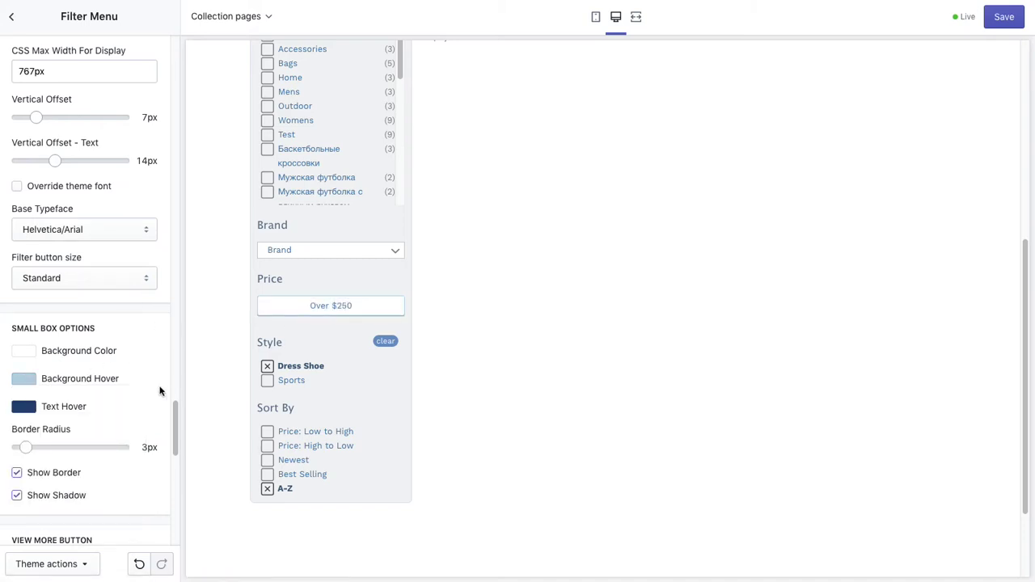
# Reveal the rest of the Product Type list in the preview via View More.
pyautogui.scroll(-5, 157, 390)
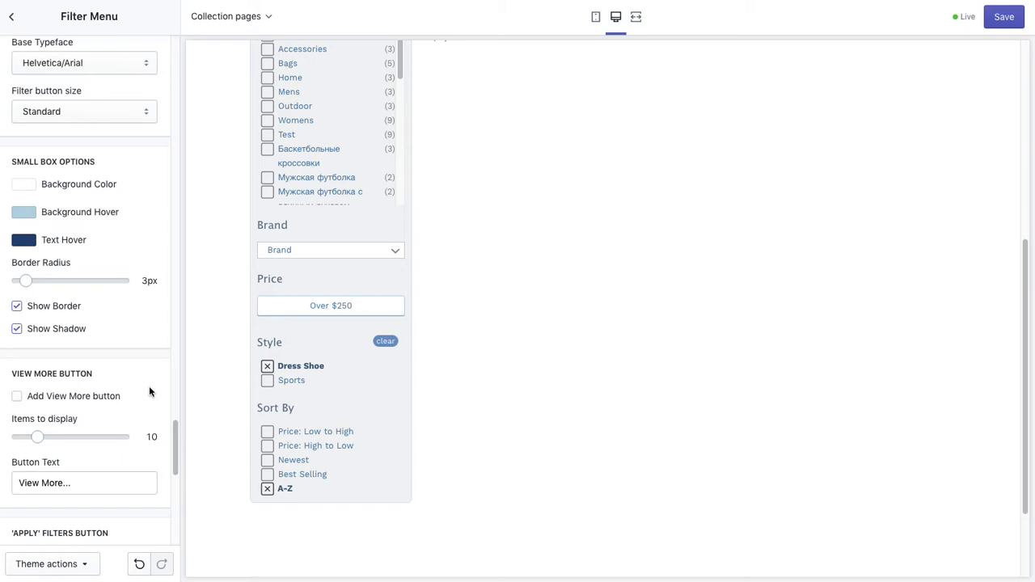
pyautogui.scroll(-2, 149, 392)
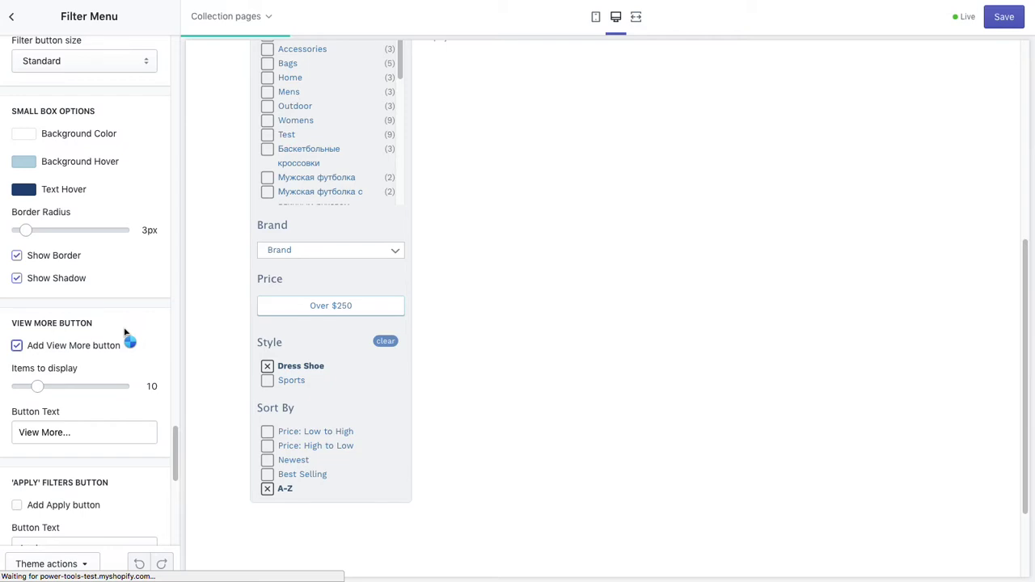
pyautogui.scroll(15, 125, 332)
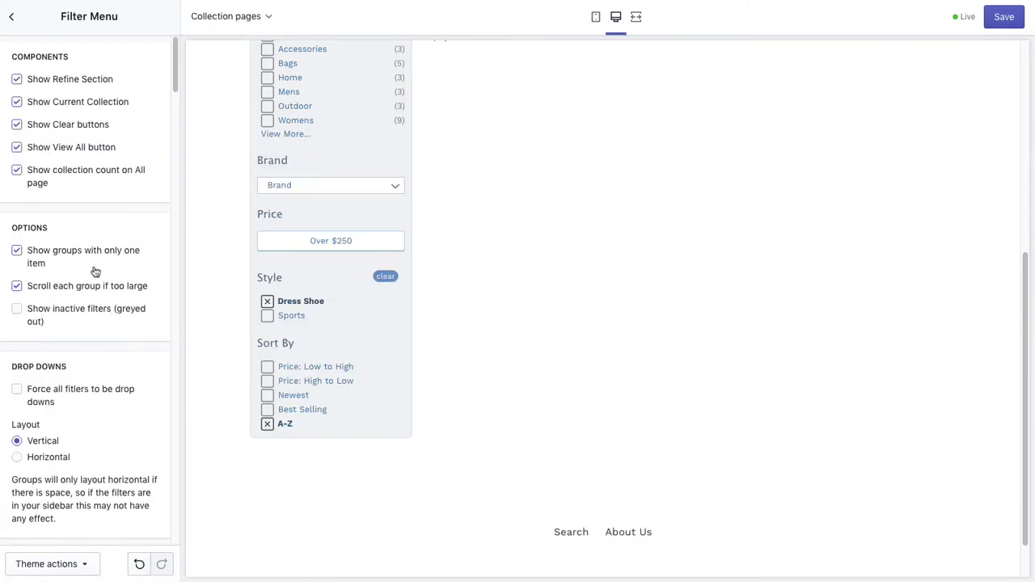
pyautogui.scroll(5, 220, 193)
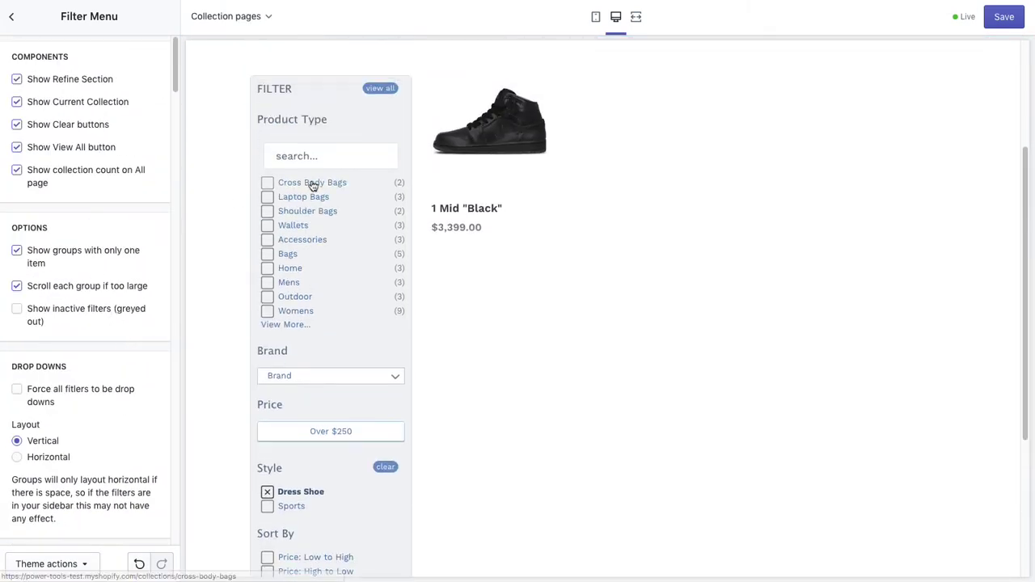
pyautogui.click(292, 326)
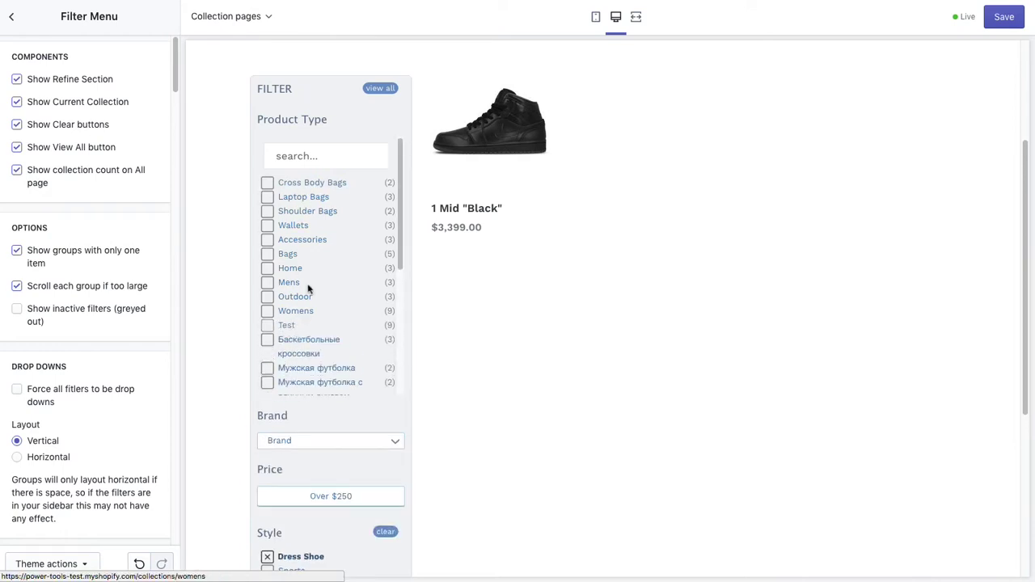
pyautogui.scroll(-5, 312, 279)
pyautogui.scroll(3, 316, 267)
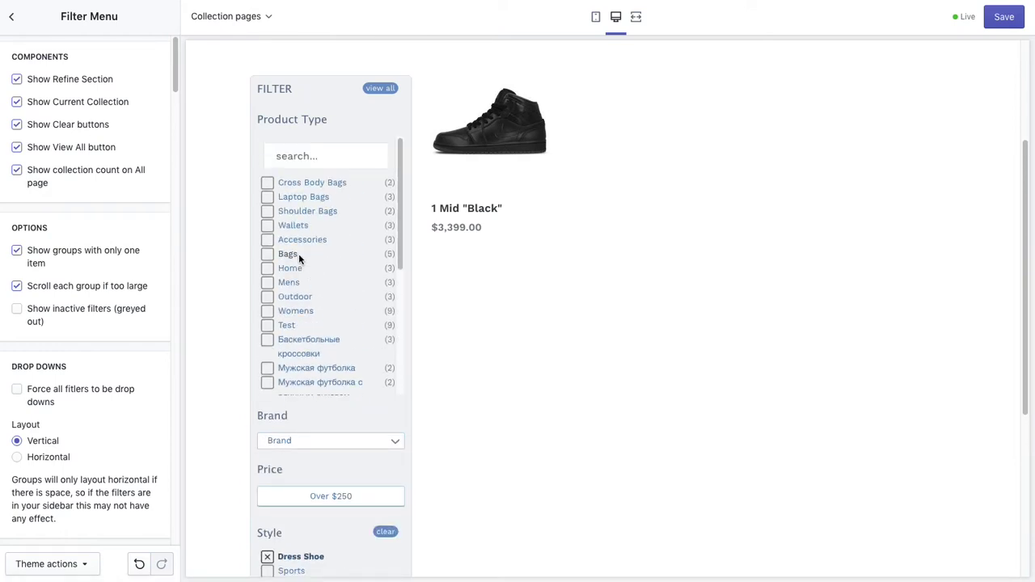
pyautogui.scroll(-6, 283, 291)
pyautogui.scroll(-3, 270, 356)
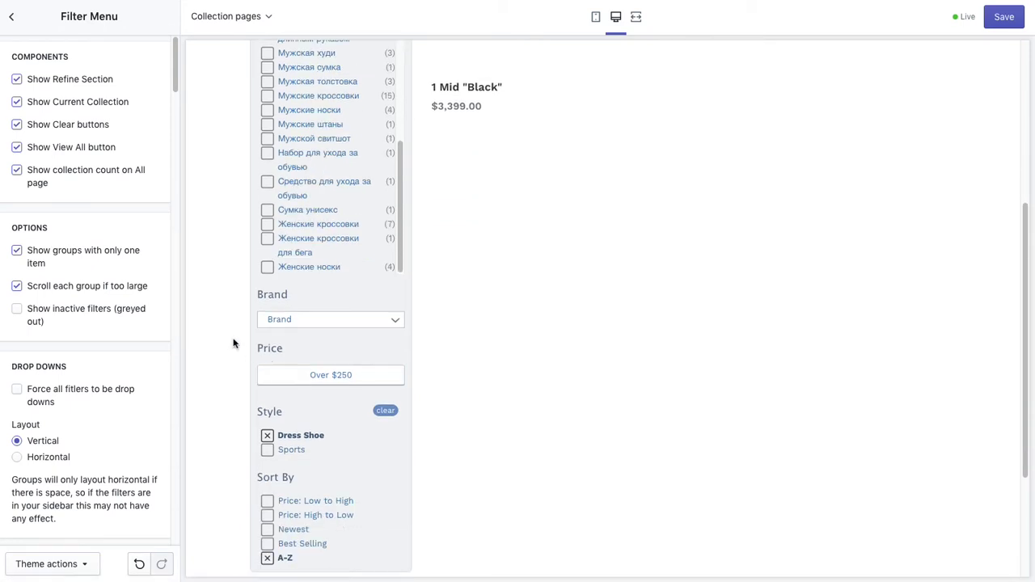
pyautogui.scroll(-3, 234, 344)
# Tick 'Add Apply button' in the Filter Menu settings and return to Theme settings.
pyautogui.scroll(-15, 100, 372)
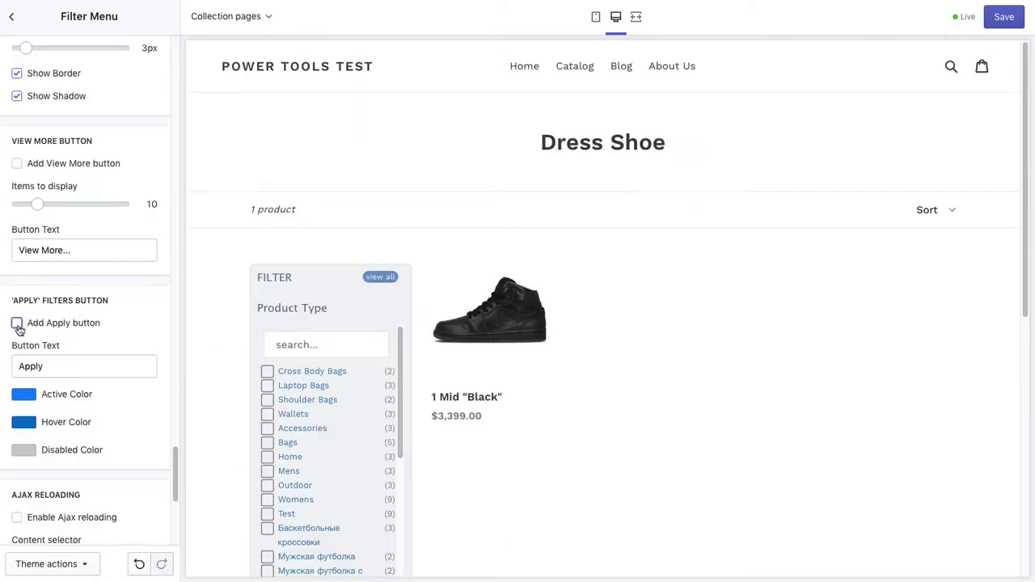
pyautogui.click(17, 323)
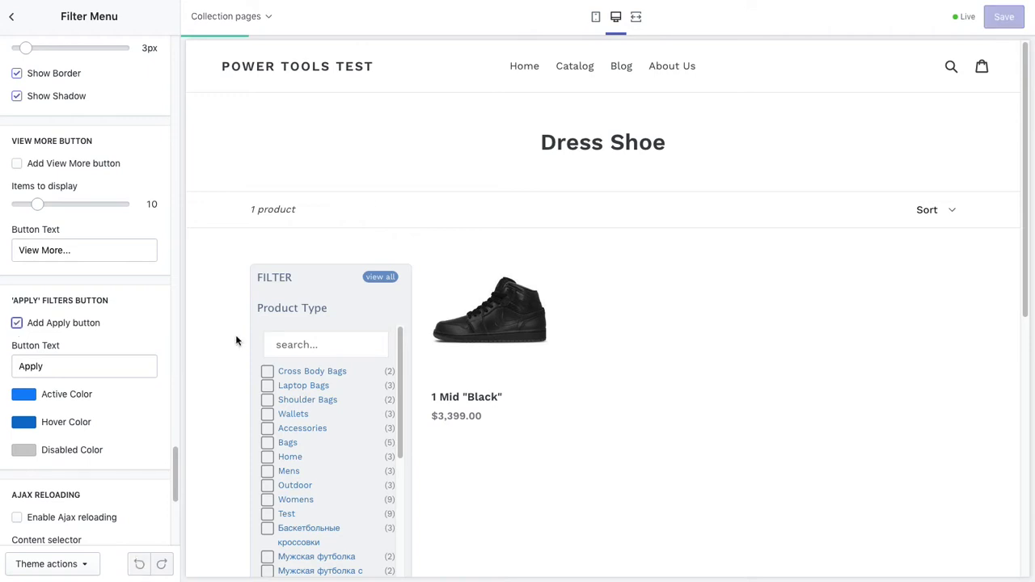
pyautogui.scroll(-2, 234, 334)
pyautogui.click(309, 320)
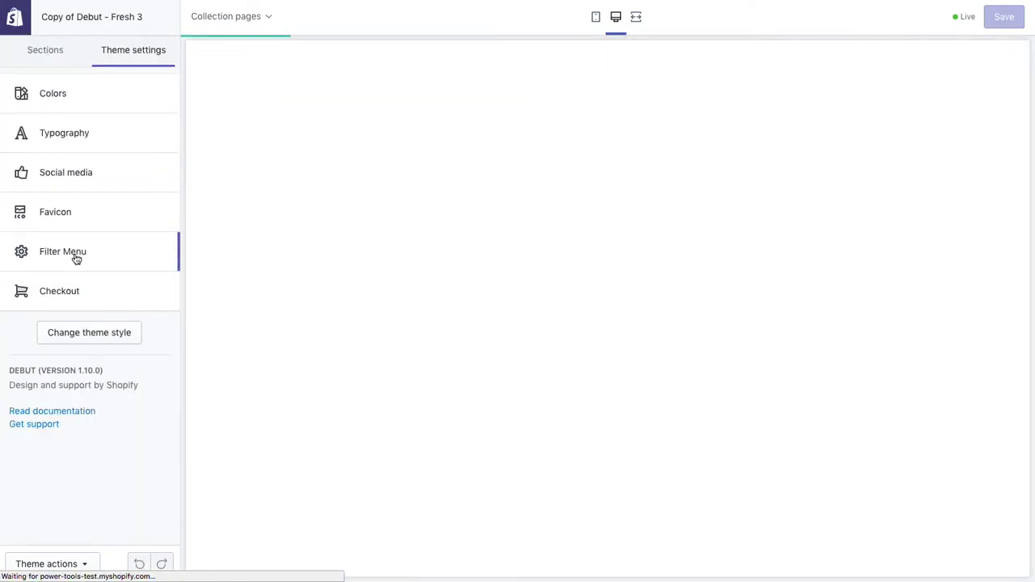
# Filter the preview by the Black colour and the Shoulder Bags product type.
pyautogui.click(75, 257)
pyautogui.scroll(-5, 252, 292)
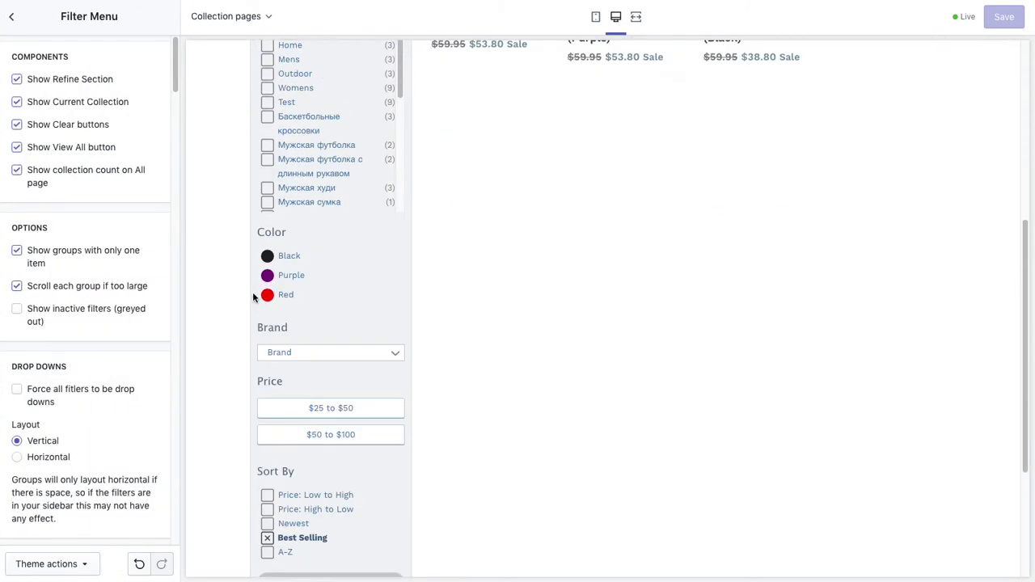
pyautogui.click(290, 258)
pyautogui.scroll(-1, 315, 370)
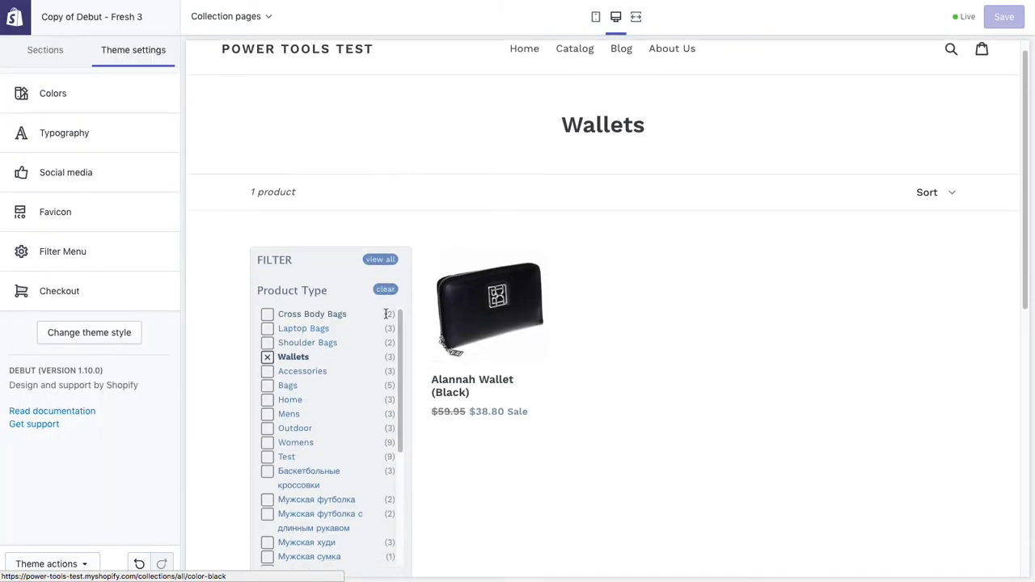
pyautogui.click(308, 343)
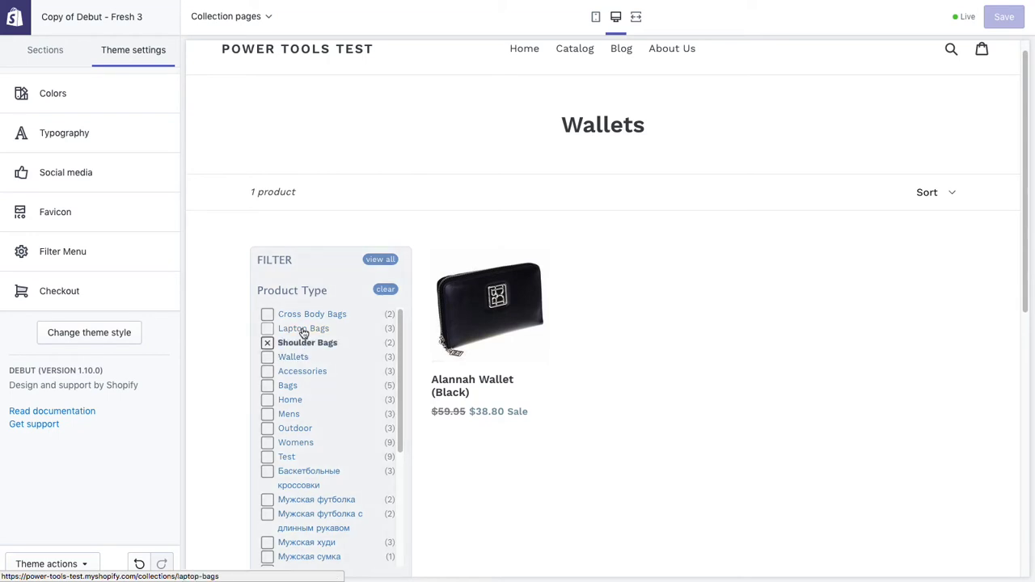
# Add the $50 to $100 price range and Black colour, then apply the filters.
pyautogui.scroll(-3, 300, 356)
pyautogui.scroll(-4, 226, 453)
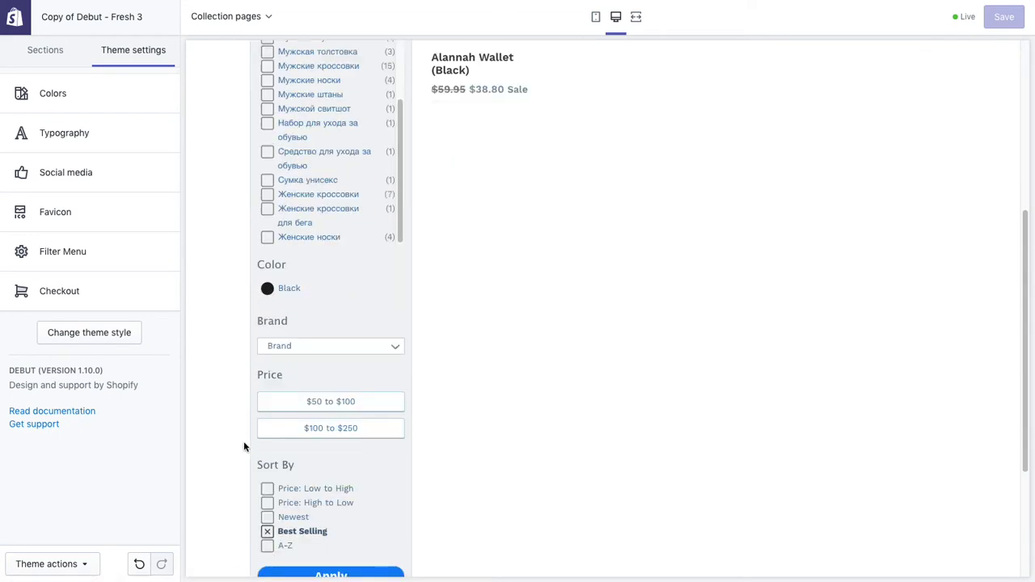
pyautogui.click(323, 400)
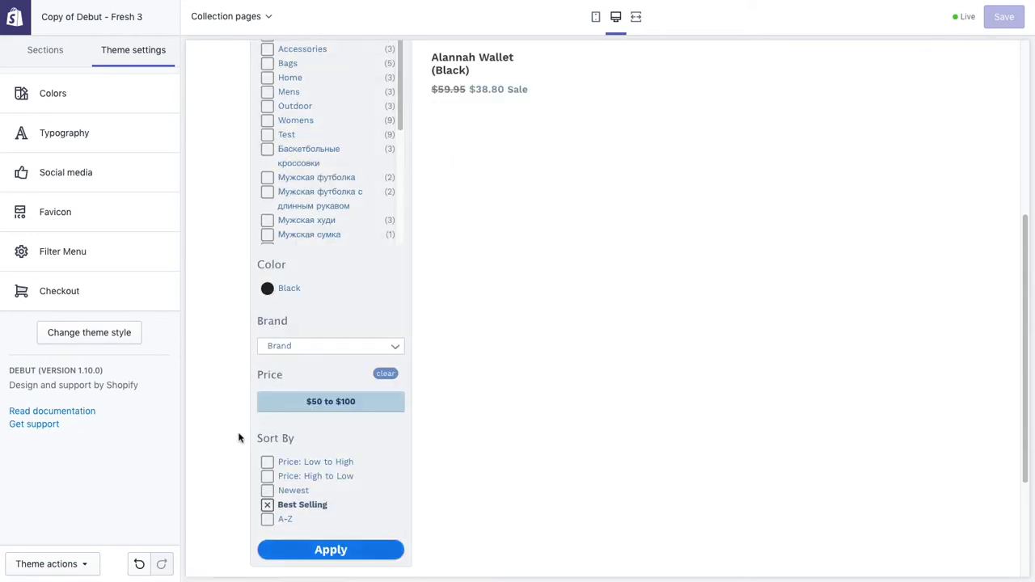
pyautogui.click(291, 300)
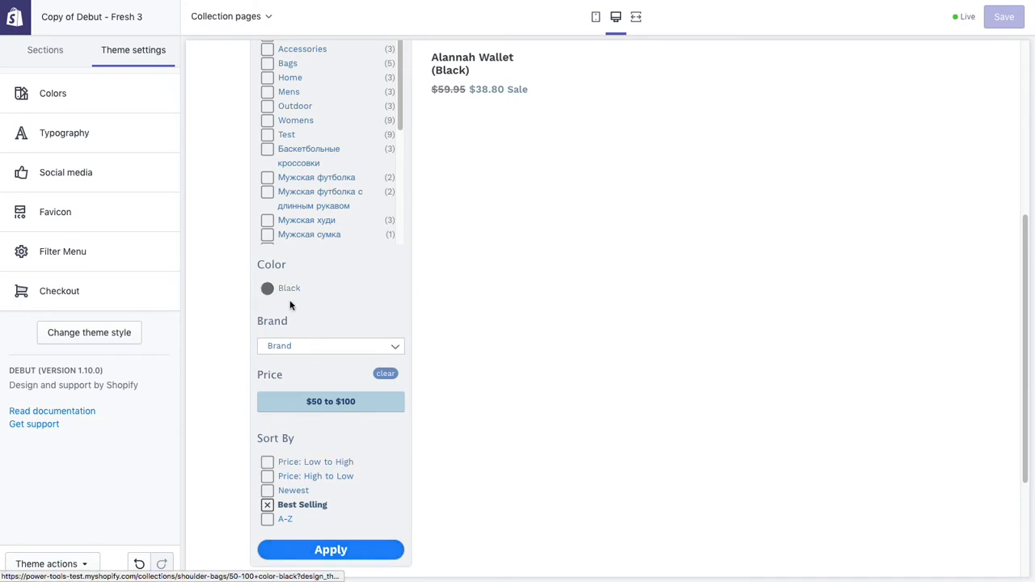
pyautogui.click(330, 549)
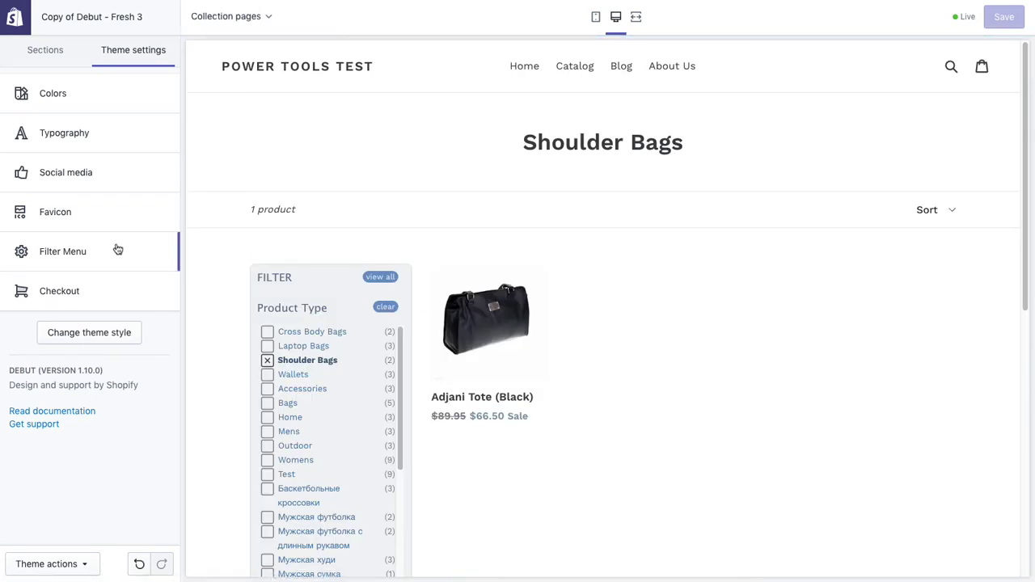
pyautogui.click(81, 253)
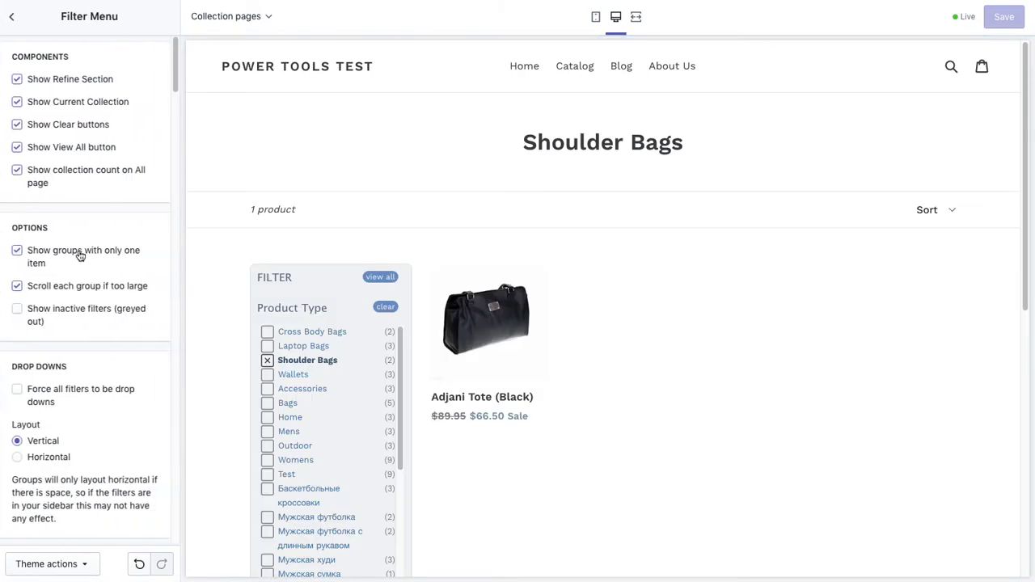
pyautogui.scroll(-10, 80, 251)
# Untick 'Add Apply button' and tick 'Enable Ajax reloading' in the Filter Menu settings.
pyautogui.scroll(-10, 80, 252)
pyautogui.scroll(3, 80, 253)
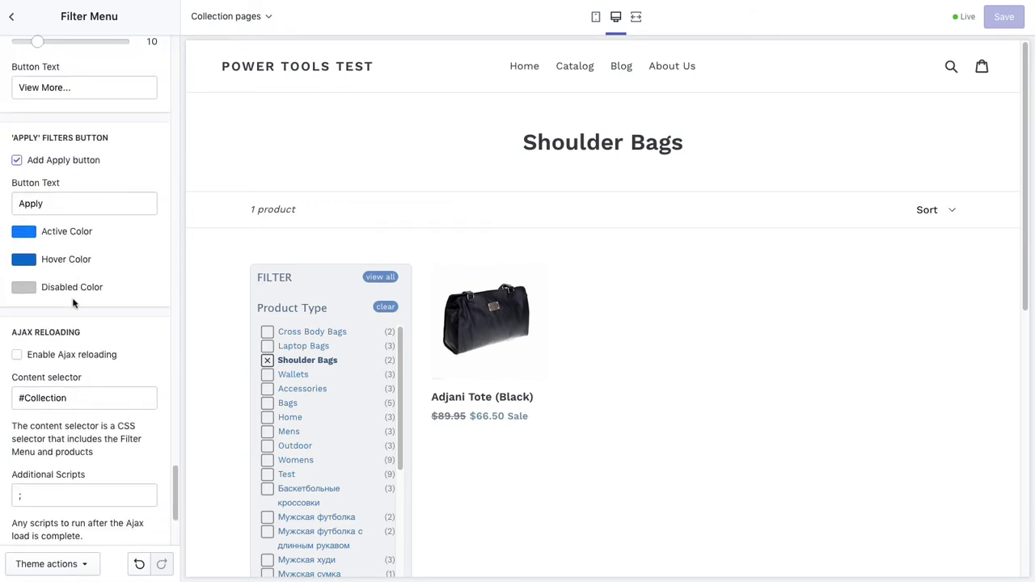
pyautogui.click(17, 160)
pyautogui.click(17, 356)
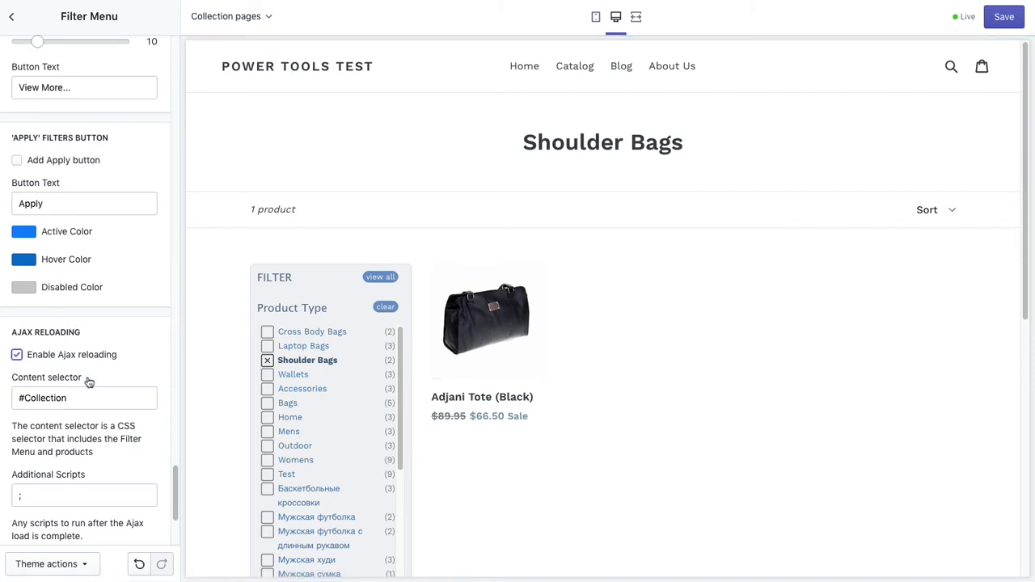
# Inspect the FILTER heading's element and select the #Collection content selector text.
pyautogui.rightClick(274, 278)
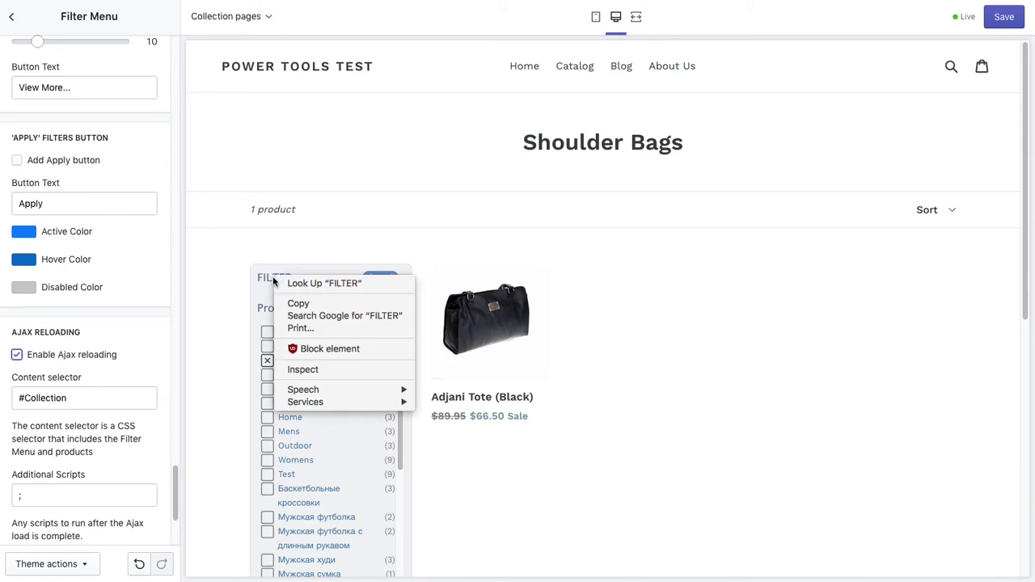
pyautogui.click(320, 372)
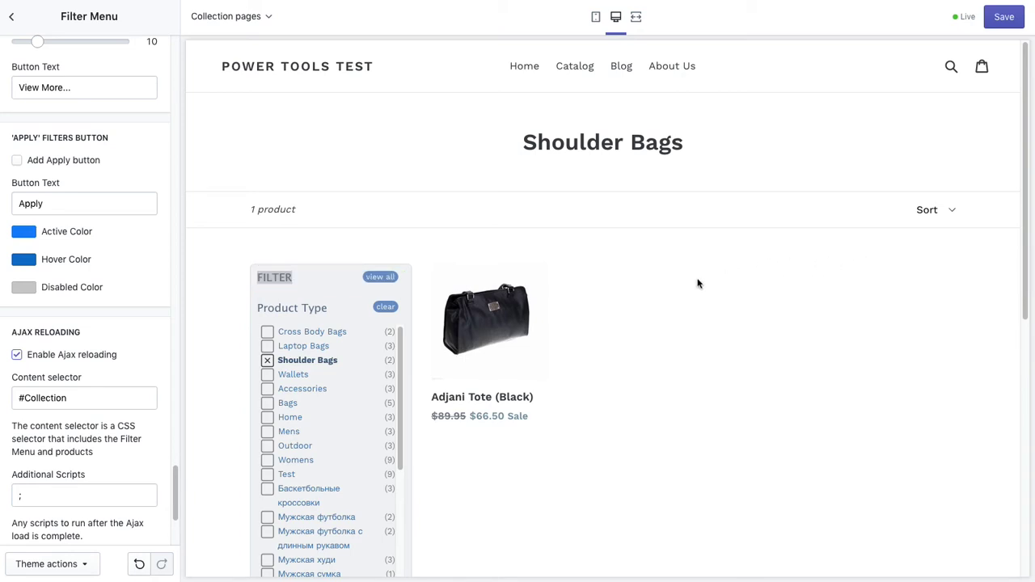
pyautogui.doubleClick(28, 399)
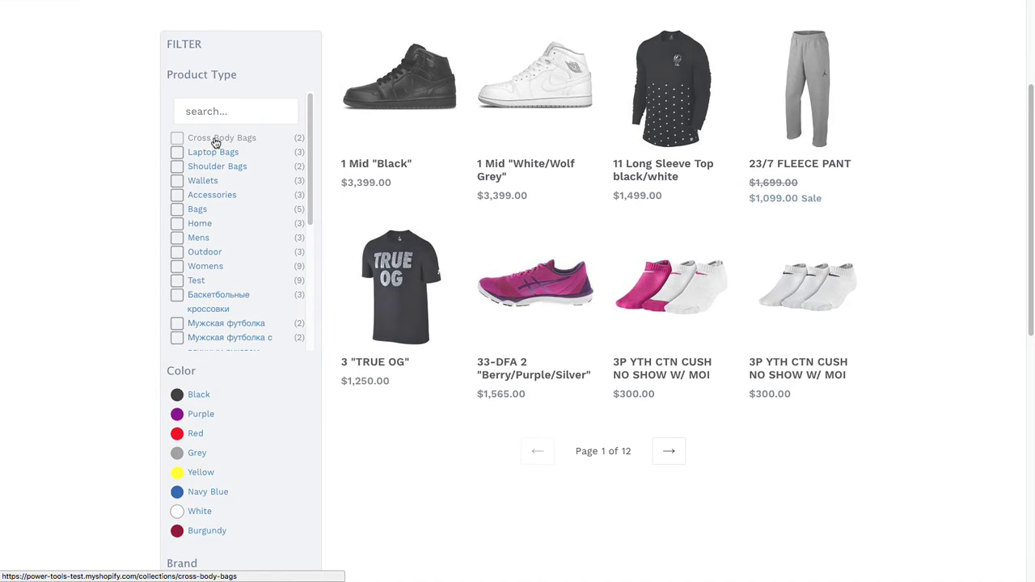
# Filter the storefront to Shoulder Bags in Black from the Diana Ferrari brand.
pyautogui.click(213, 137)
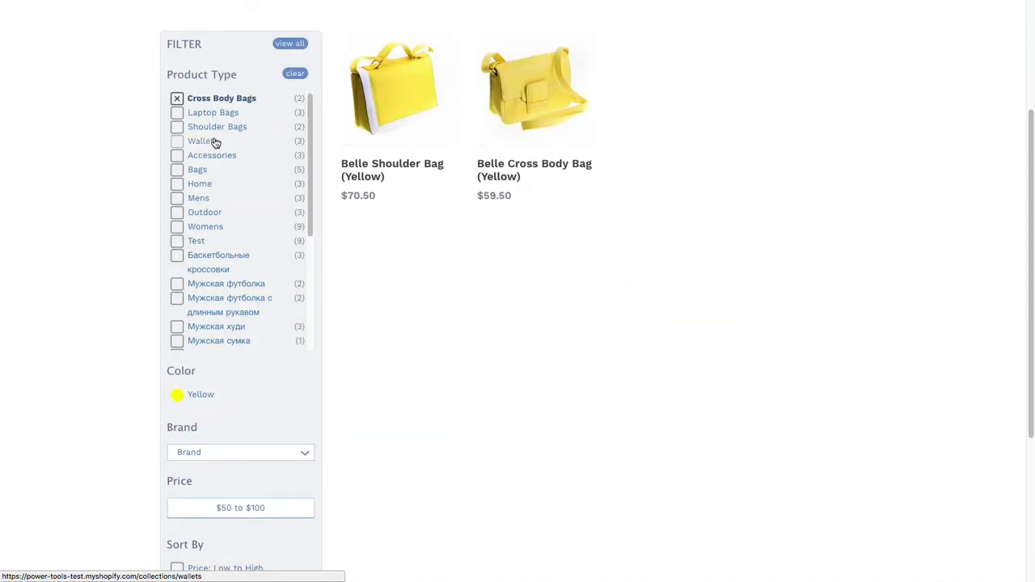
pyautogui.click(213, 128)
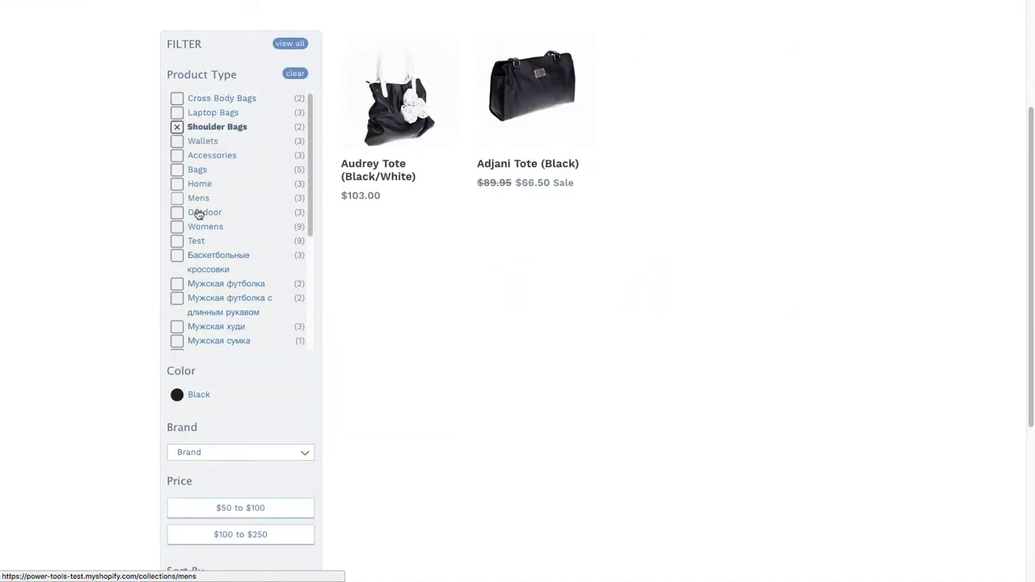
pyautogui.scroll(-1, 195, 331)
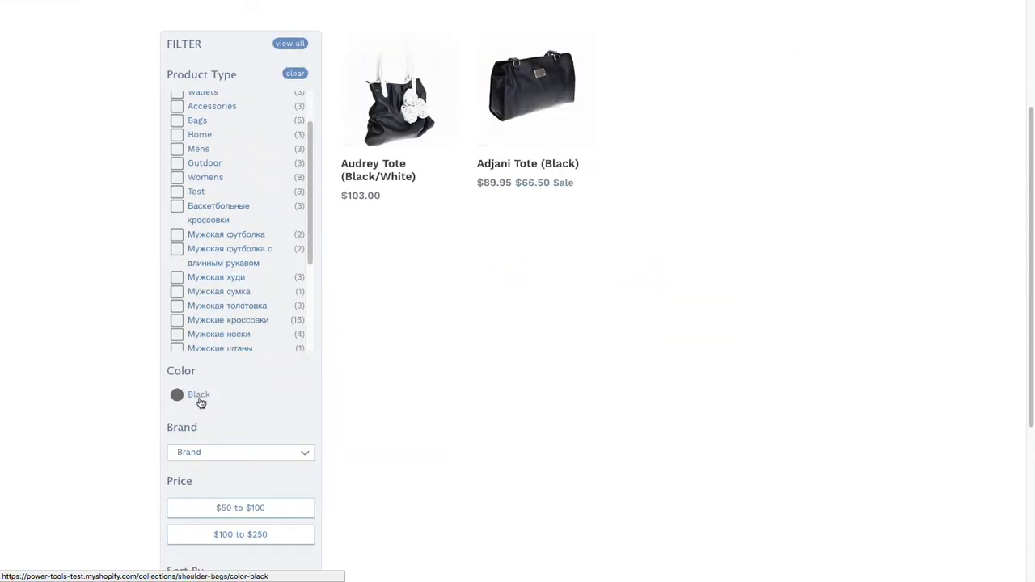
pyautogui.click(201, 399)
pyautogui.click(229, 455)
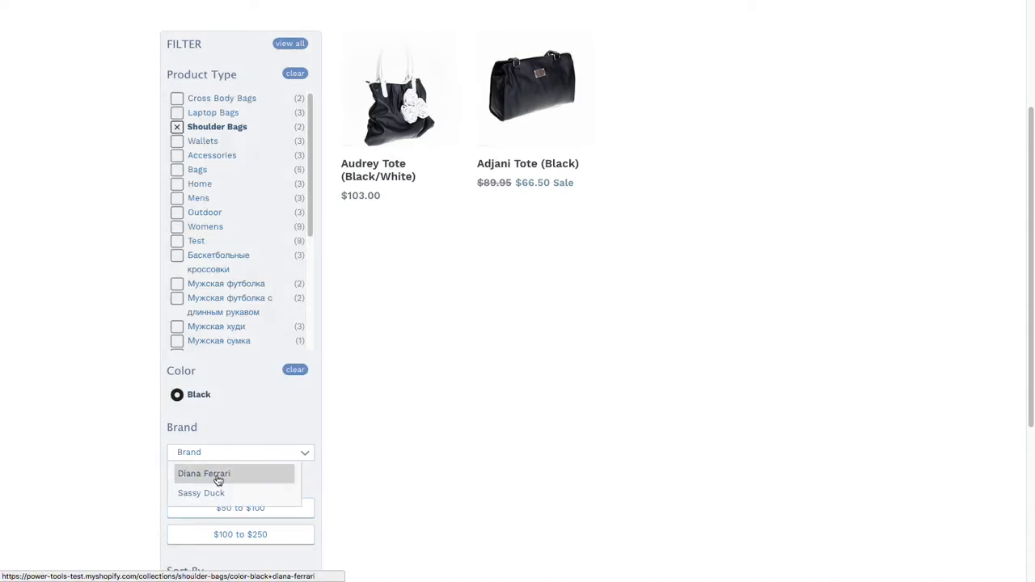
pyautogui.click(215, 475)
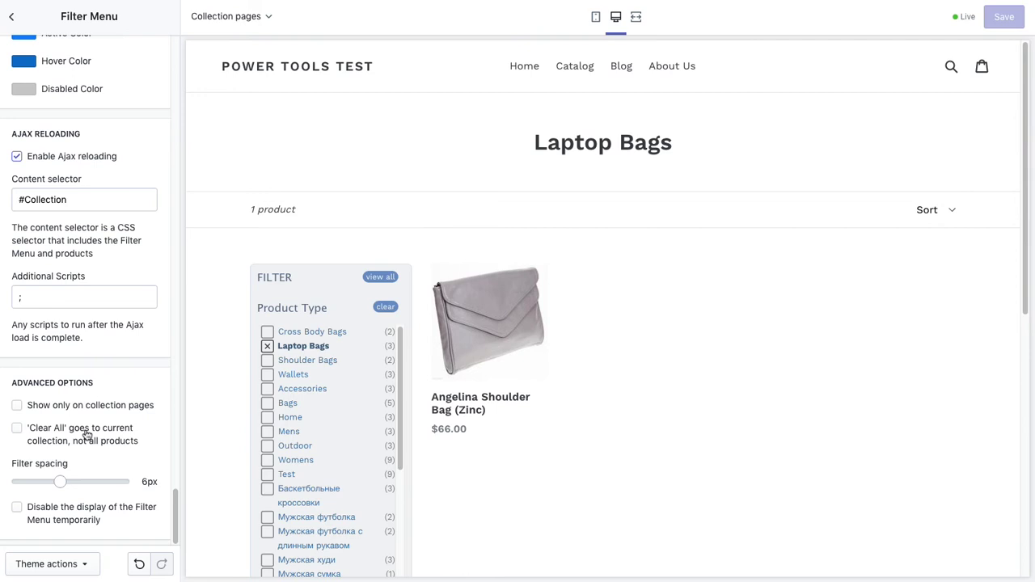
# Tick ''Clear All' goes to current collection' and test Clear All on the Shoulder Bags preview.
pyautogui.click(86, 434)
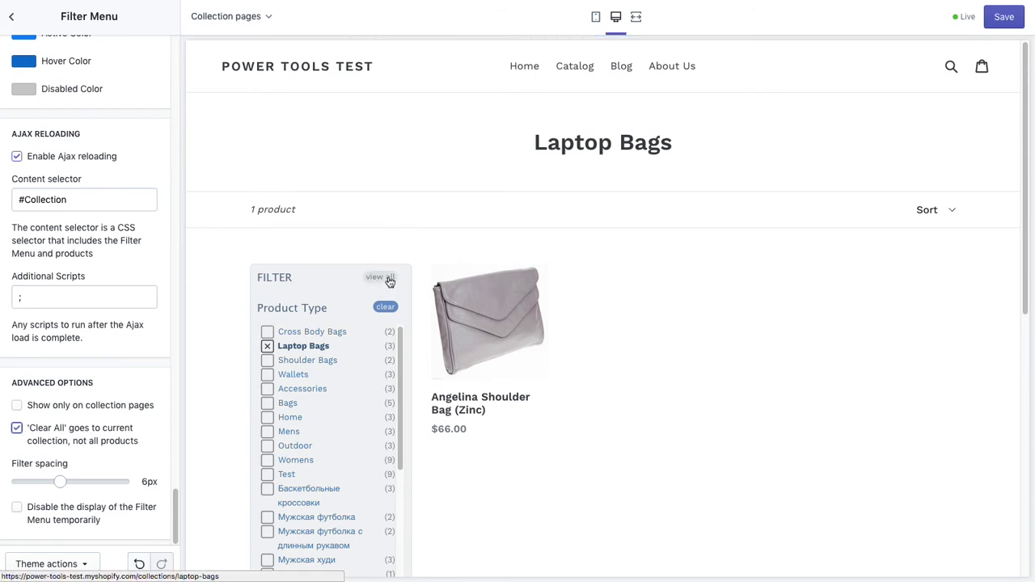
pyautogui.click(300, 364)
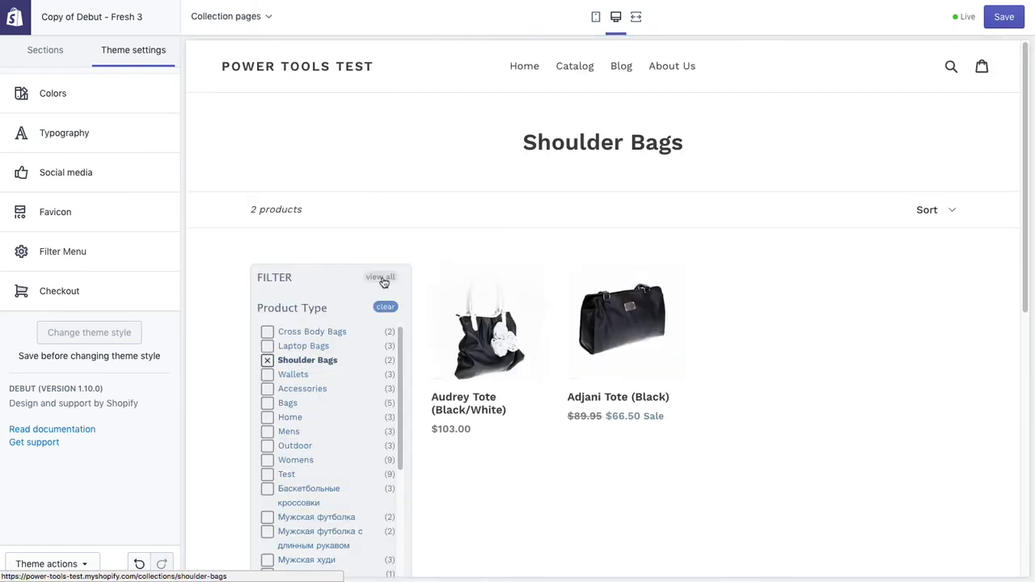
pyautogui.click(381, 277)
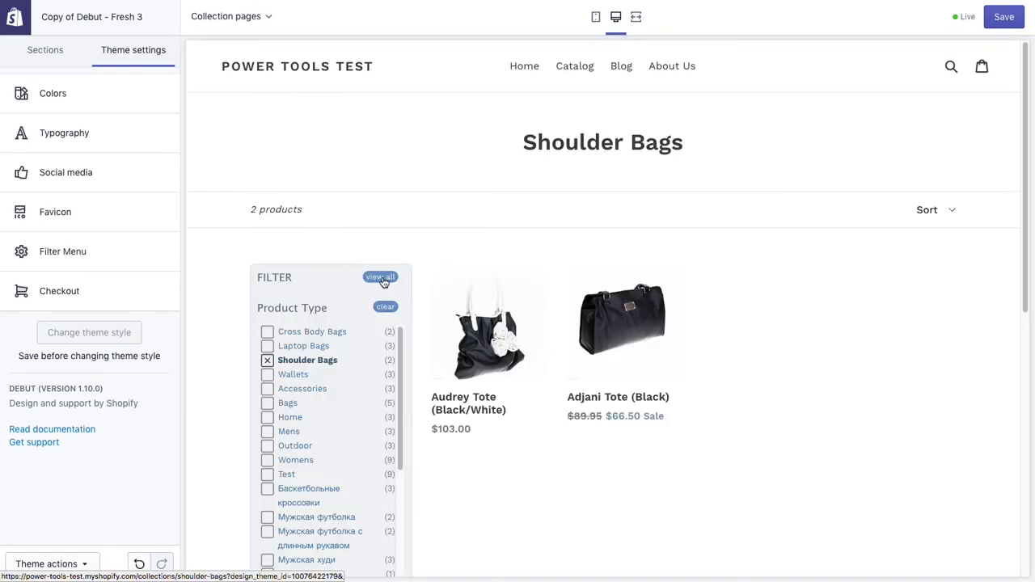
pyautogui.click(309, 361)
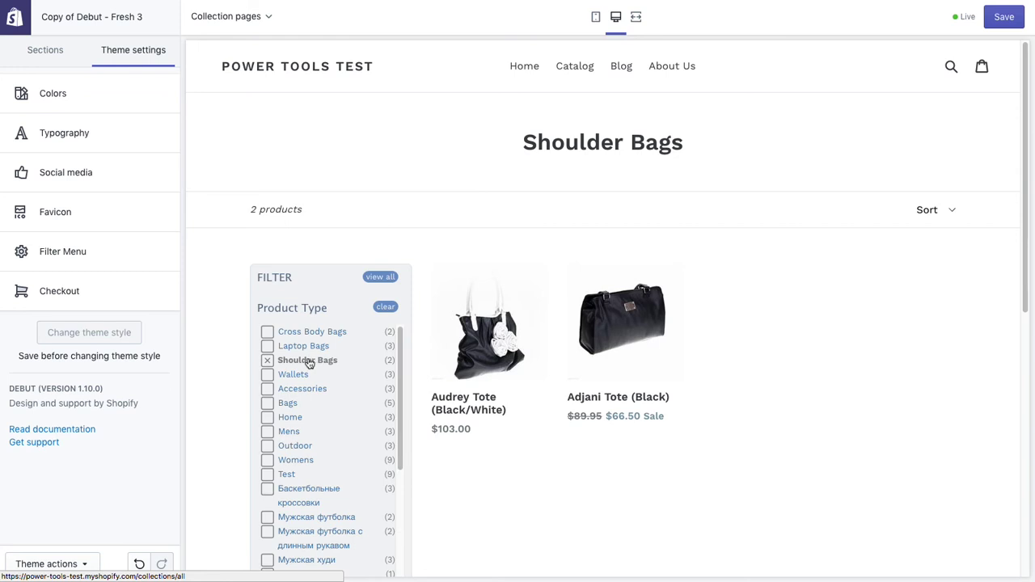
pyautogui.click(97, 252)
pyautogui.scroll(-10, 97, 369)
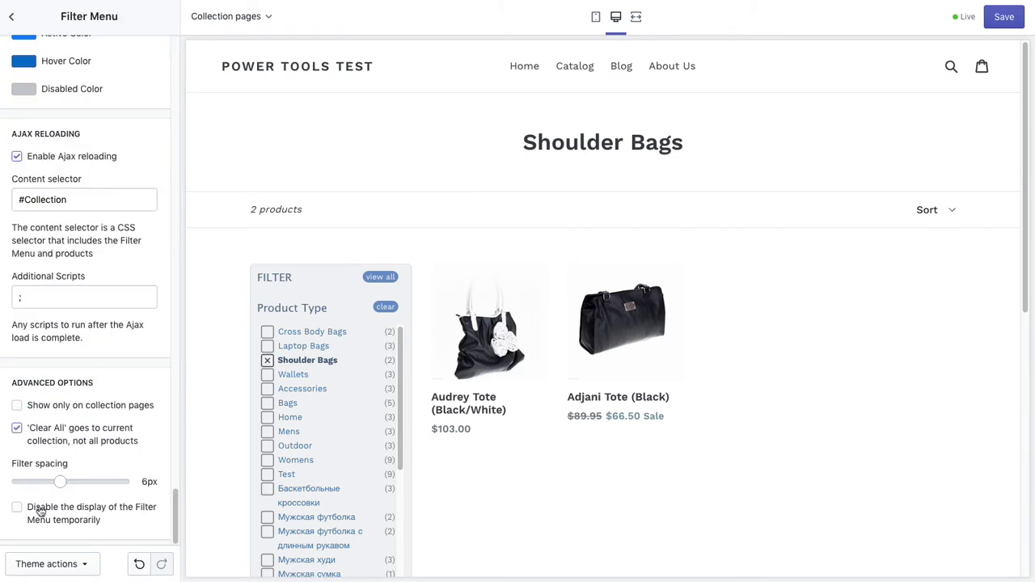
# Drag Filter spacing from 6px to 11px and tick 'Disable the display of the Filter Menu temporarily'.
pyautogui.moveTo(61, 483); pyautogui.dragTo(80, 484)
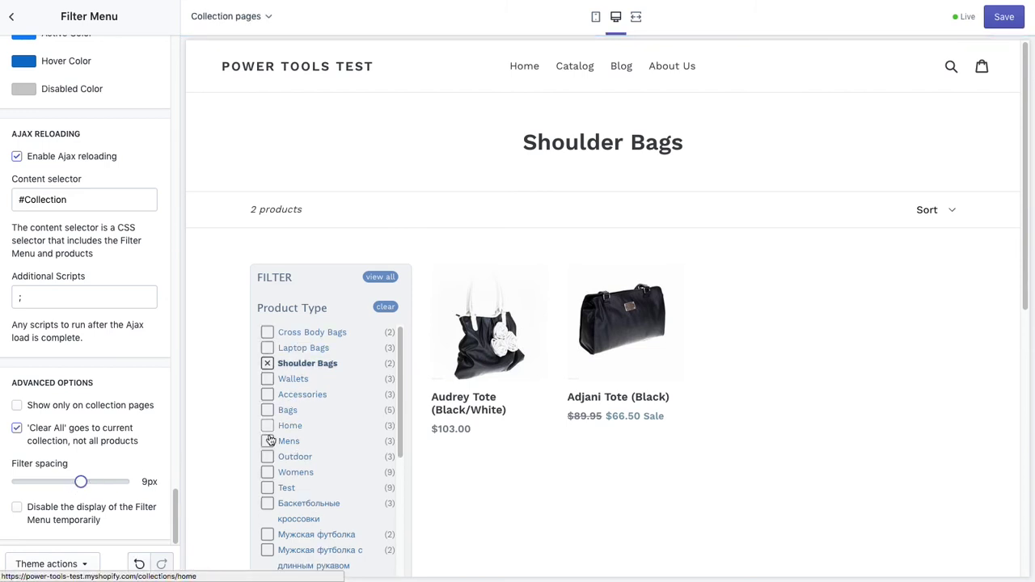
pyautogui.moveTo(81, 482); pyautogui.dragTo(95, 482)
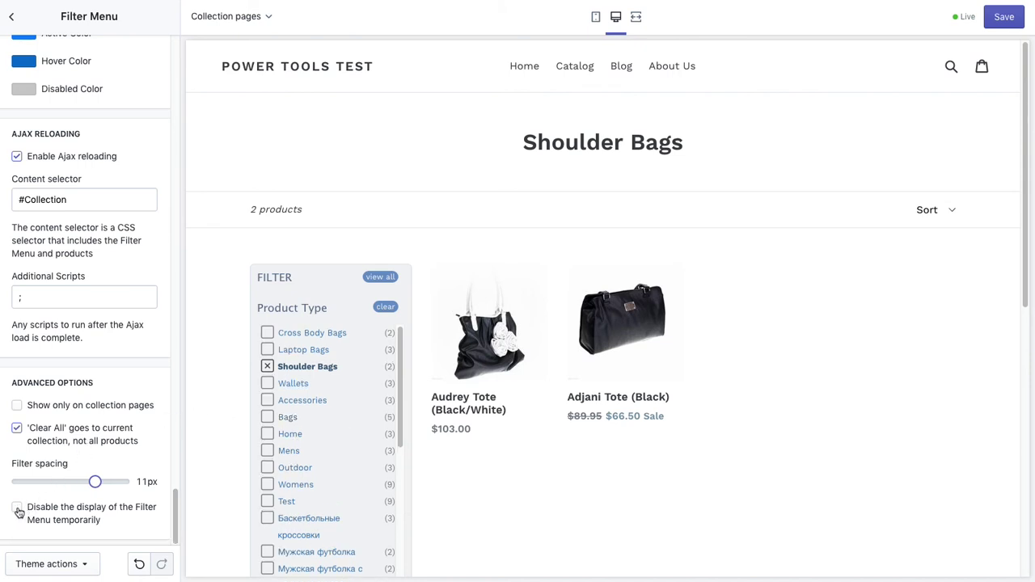
pyautogui.click(17, 510)
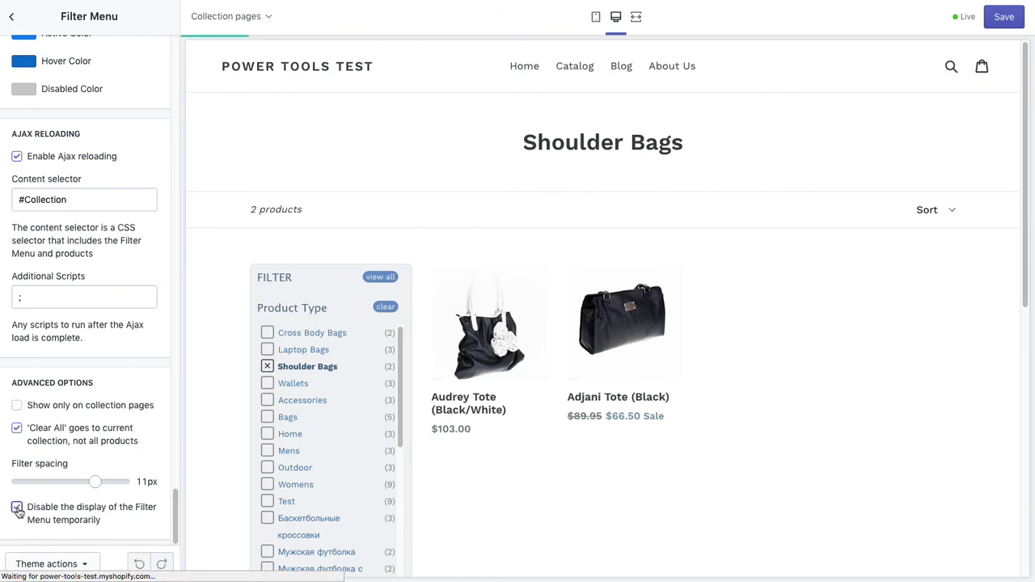